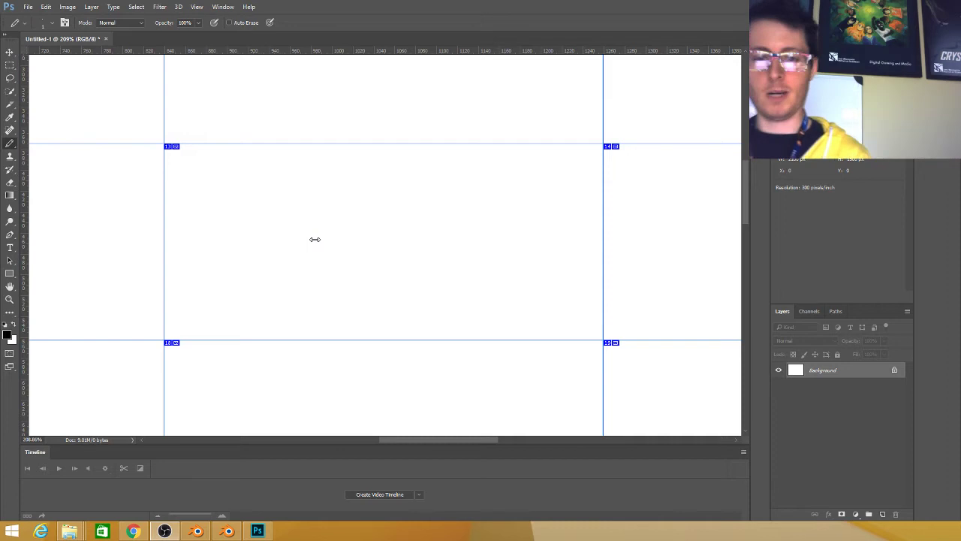
# Add a new blank layer above the background.
pyautogui.click(361, 232)
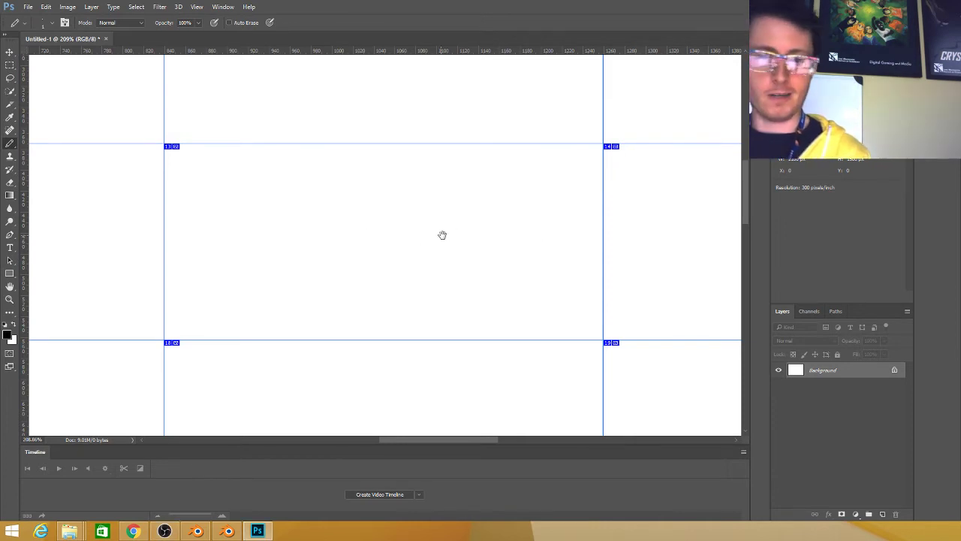
pyautogui.moveTo(447, 234); pyautogui.dragTo(455, 241)
pyautogui.hotkey('ctrl', 'shift', 'n')
pyautogui.press('Return')
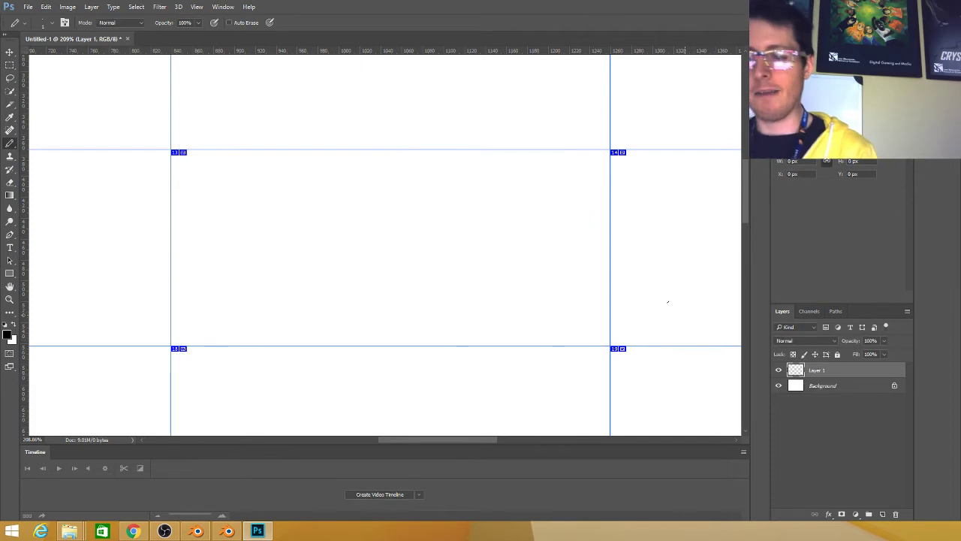
# Draw a straight horizontal horizon line about 421 px long across the middle slice with a 1 px pencil.
pyautogui.rightClick(600, 254)
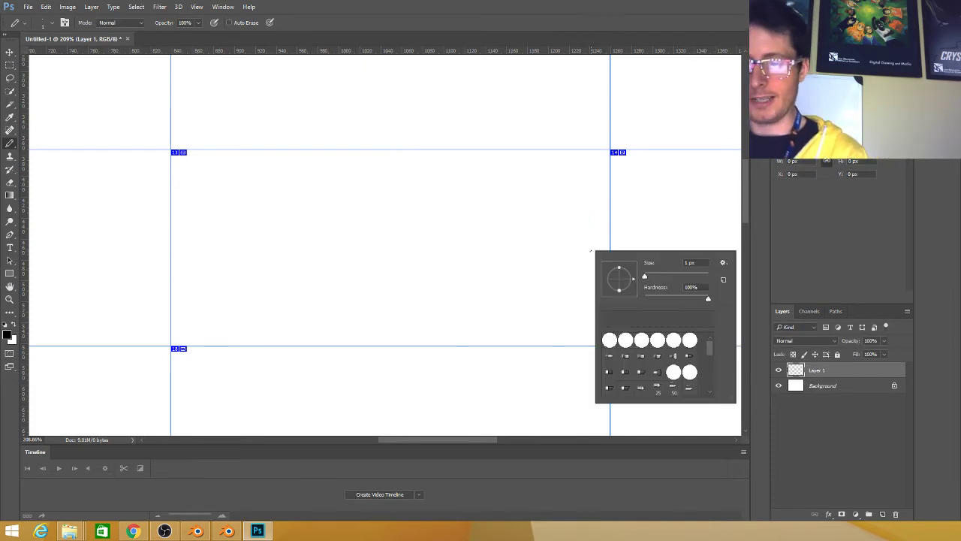
pyautogui.click(549, 261)
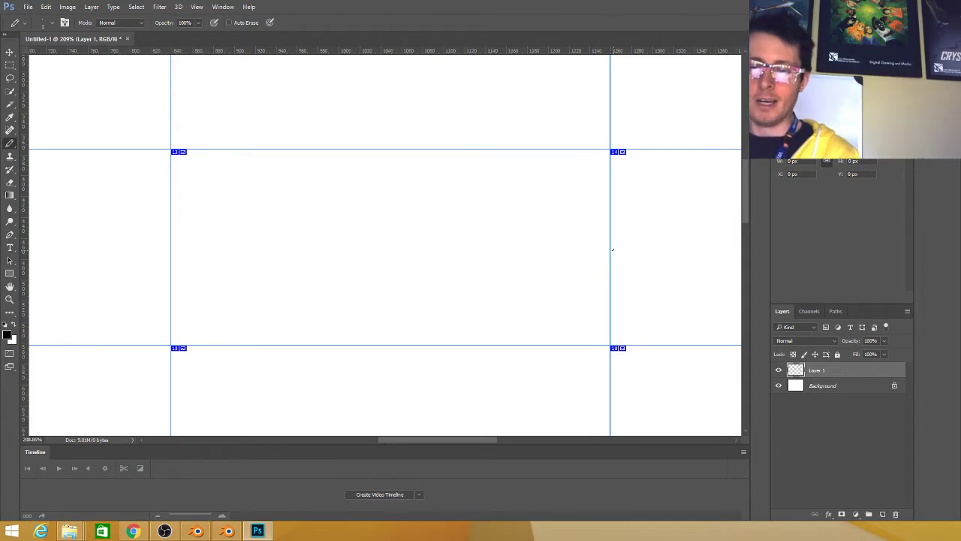
pyautogui.moveTo(610, 254)
pyautogui.mouseDown()
pyautogui.moveTo(441, 260)
pyautogui.moveTo(177, 253)
pyautogui.mouseUp()
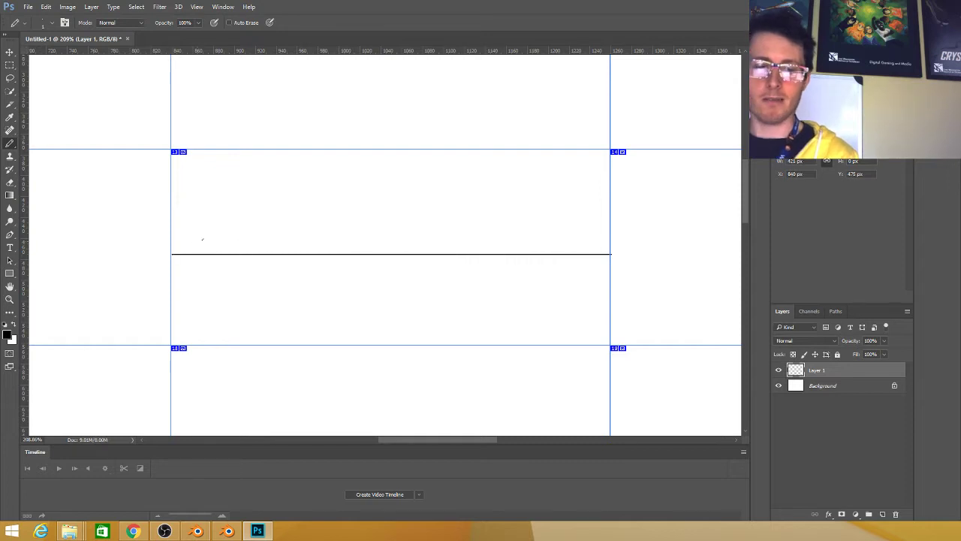
# Divide the slice holding the horizon line vertically into two evenly spaced slices, with no horizontal division.
pyautogui.scroll(2, 532, 255)
pyautogui.scroll(-1, 537, 256)
pyautogui.moveTo(425, 219); pyautogui.dragTo(445, 243)
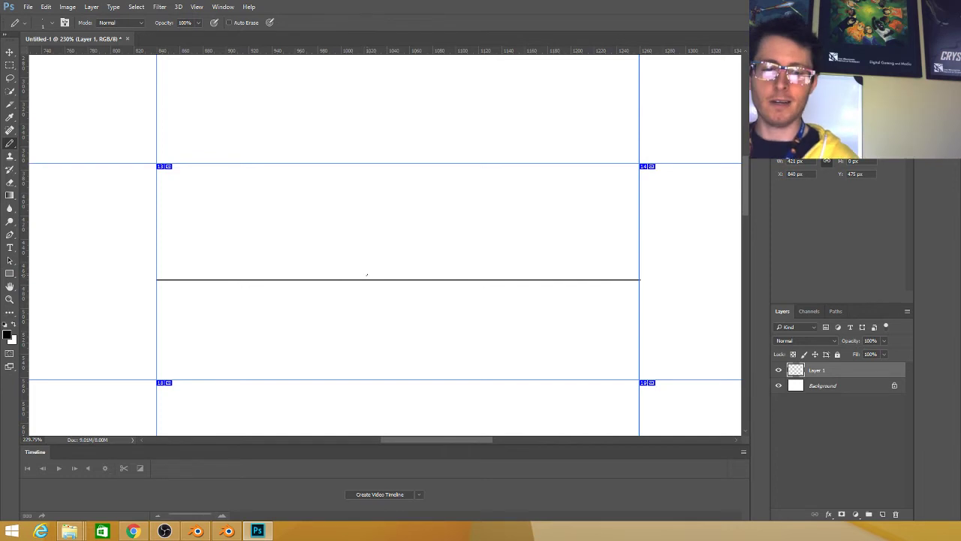
pyautogui.rightClick(369, 276)
pyautogui.click(288, 240)
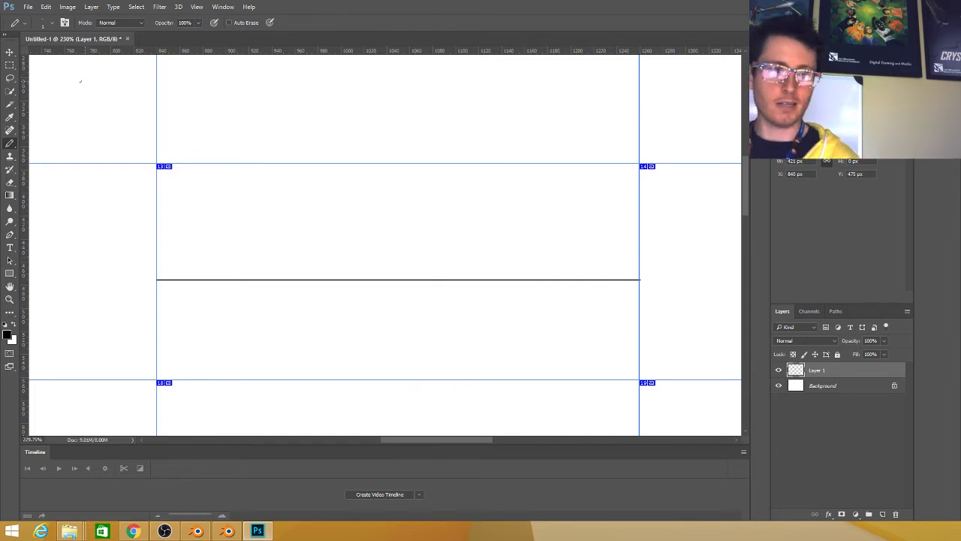
pyautogui.click(13, 105)
pyautogui.rightClick(413, 237)
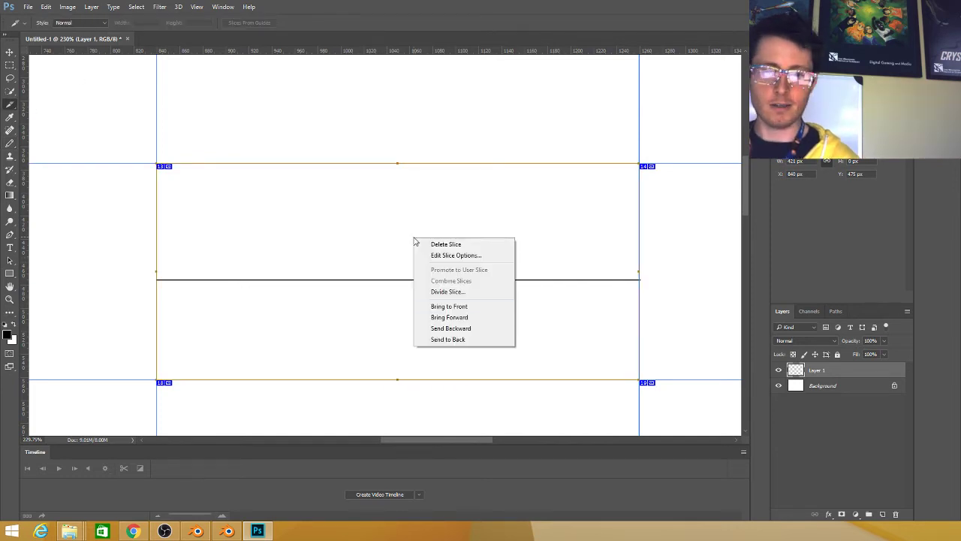
pyautogui.click(458, 292)
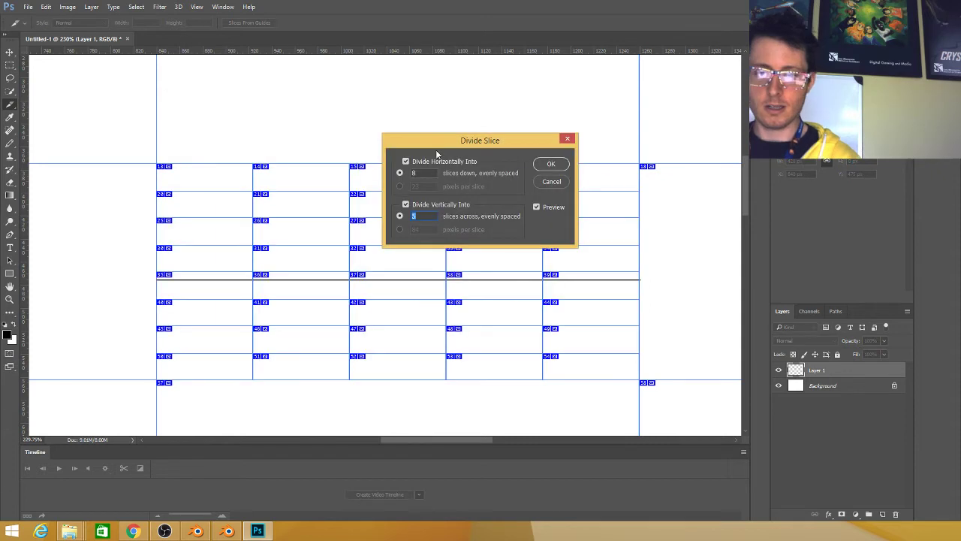
pyautogui.click(416, 163)
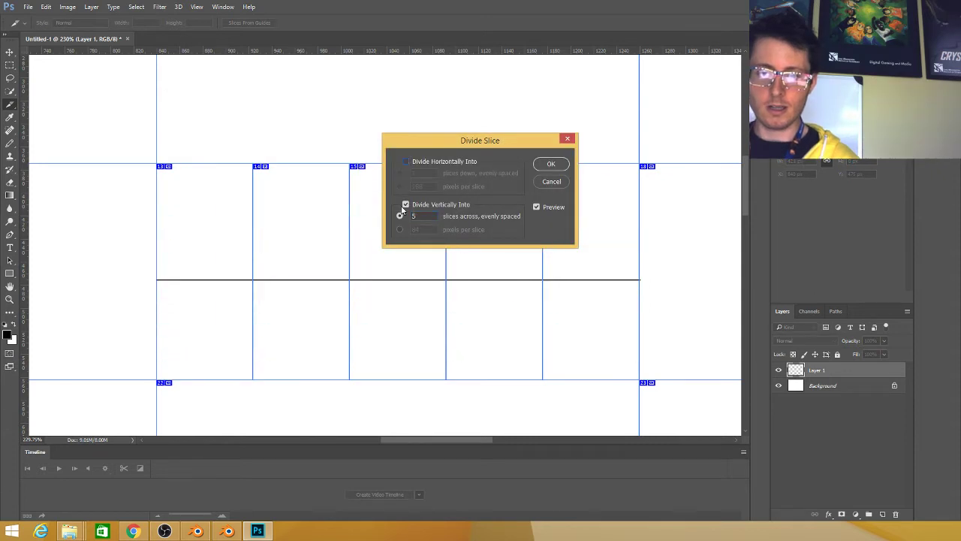
pyautogui.click(405, 205)
pyautogui.click(406, 204)
pyautogui.press('Return')
# Draw two straight pencil lines descending from the horizon's midpoint, one towards the lower right and one towards the lower left.
pyautogui.press('b')
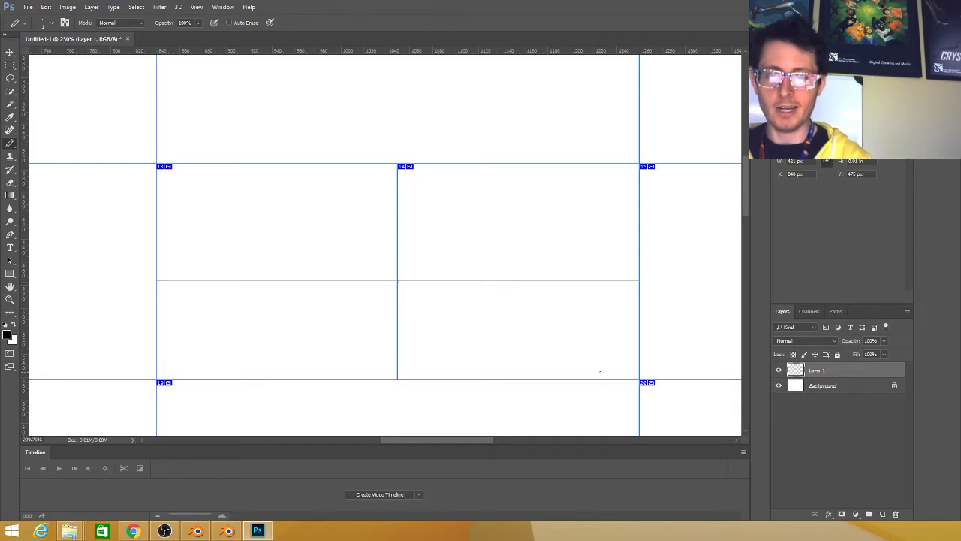
pyautogui.keyDown('shift'); pyautogui.click(569, 343); pyautogui.keyUp('shift')
pyautogui.click(398, 280)
pyautogui.keyDown('shift'); pyautogui.click(281, 347); pyautogui.keyUp('shift')
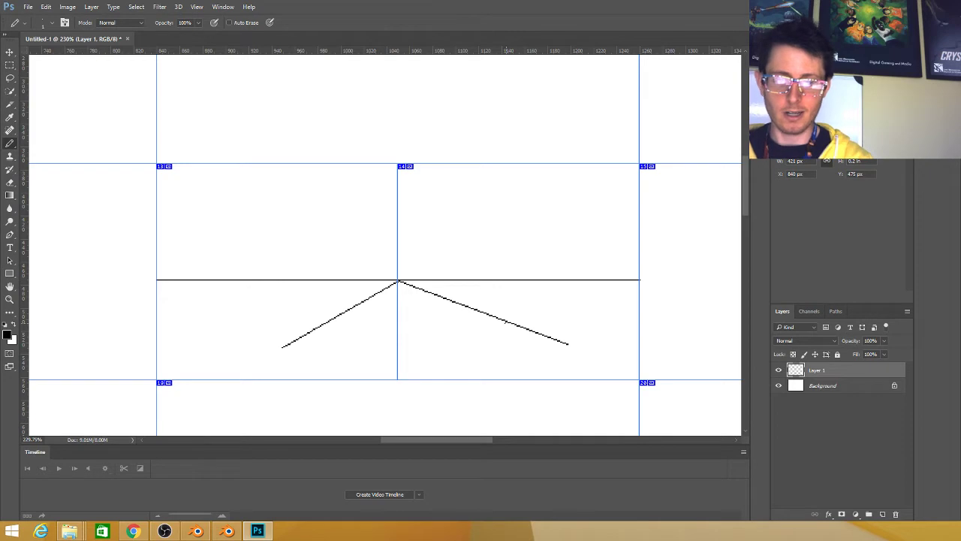
# Draw horizontal cross lines between the two converging lines, spacing them closer towards the vanishing point.
pyautogui.keyDown('shift'); pyautogui.click(504, 322); pyautogui.keyUp('shift')
pyautogui.hotkey('ctrl', 'z')
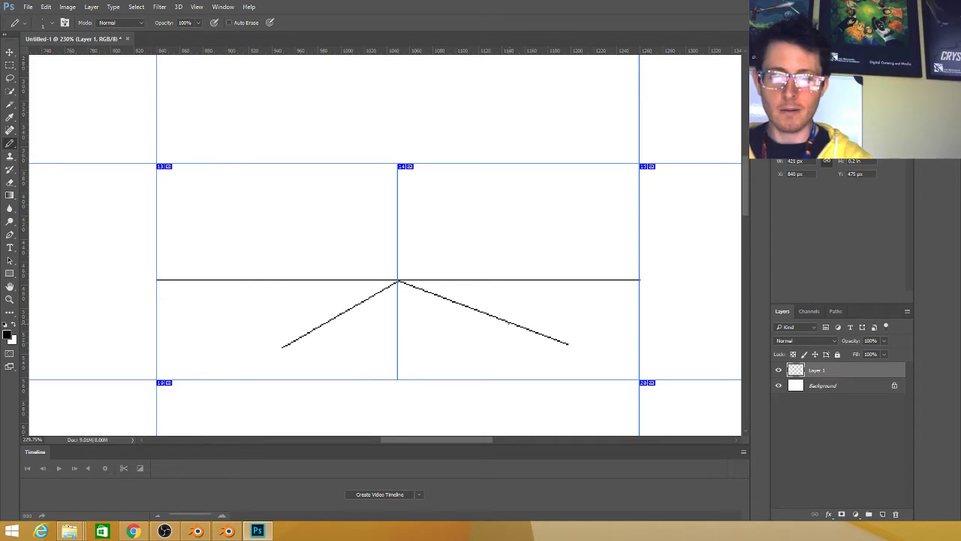
pyautogui.moveTo(511, 323); pyautogui.dragTo(354, 323)
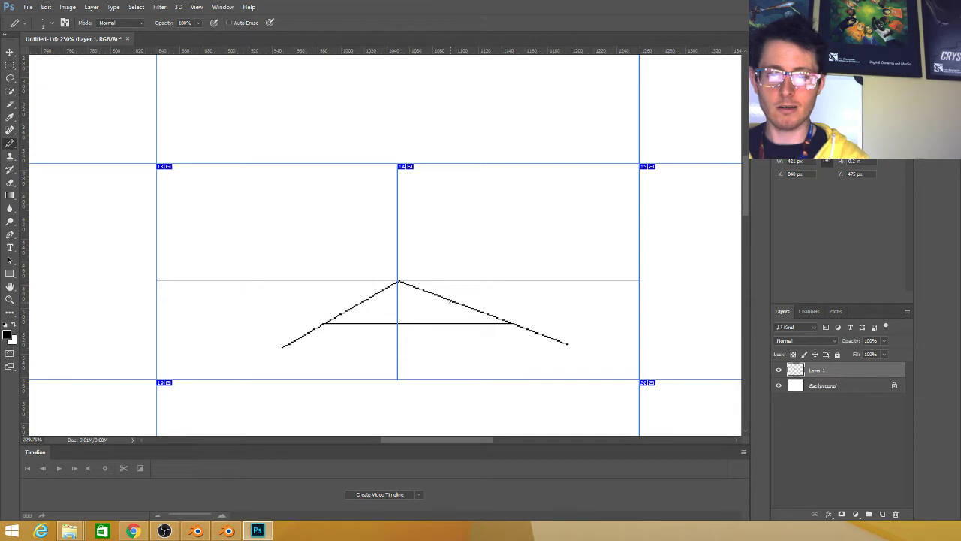
pyautogui.moveTo(455, 301); pyautogui.dragTo(370, 301)
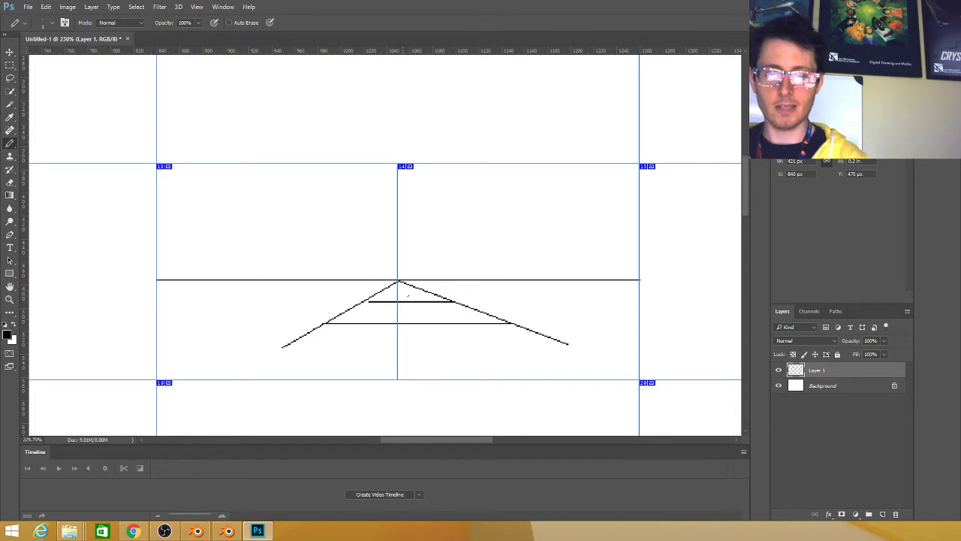
pyautogui.moveTo(426, 291)
pyautogui.mouseDown()
pyautogui.moveTo(384, 290)
pyautogui.moveTo(395, 287)
pyautogui.mouseUp()
# Undo the one-point perspective lines back to the plain horizon line.
pyautogui.hotkey('ctrl', 'z')
pyautogui.hotkey('ctrl', 'z')
pyautogui.hotkey('ctrl', 'alt', 'z')
pyautogui.hotkey('ctrl', 'alt', 'z')
pyautogui.hotkey('ctrl', 'alt', 'z')
pyautogui.hotkey('ctrl', 'alt', 'z')
pyautogui.hotkey('ctrl', 'alt', 'z')
pyautogui.hotkey('ctrl', 'alt', 'z')
pyautogui.hotkey('ctrl', 'alt', 'z')
pyautogui.hotkey('ctrl', 'alt', 'z')
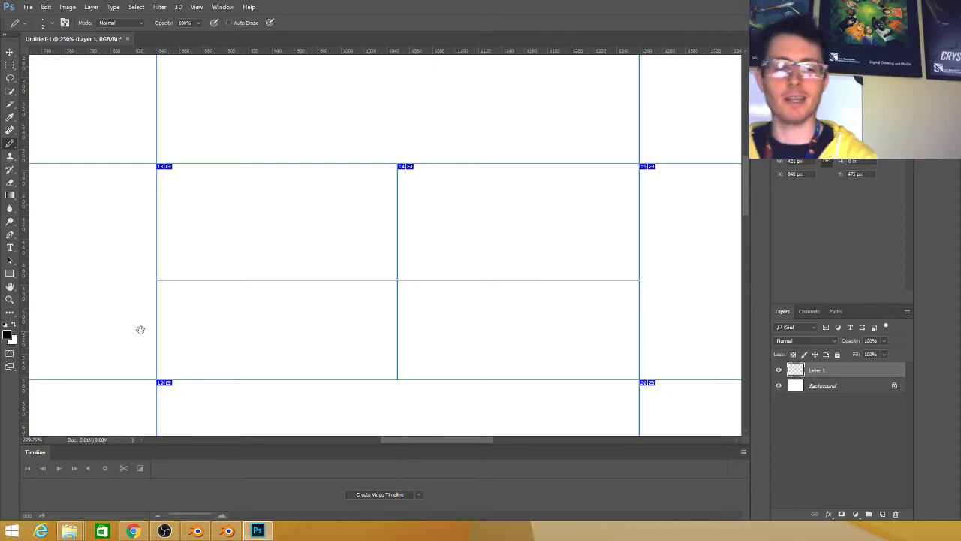
# Mark the horizon's left end as a vanishing point and connect both horizon ends to a near corner below with 2 px lines.
pyautogui.moveTo(154, 323); pyautogui.dragTo(117, 299)
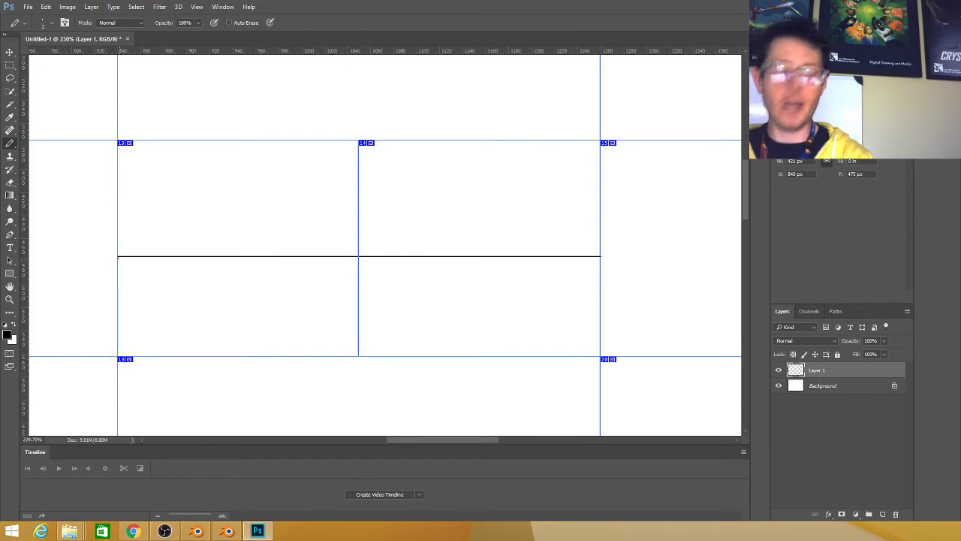
pyautogui.keyDown('shift'); pyautogui.click(116, 257); pyautogui.keyUp('shift')
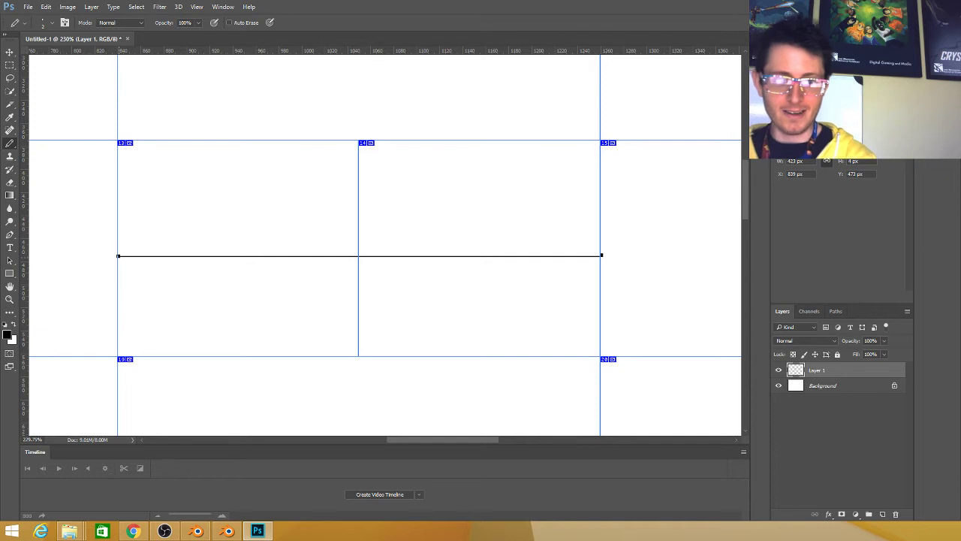
pyautogui.keyDown('shift'); pyautogui.click(447, 329); pyautogui.keyUp('shift')
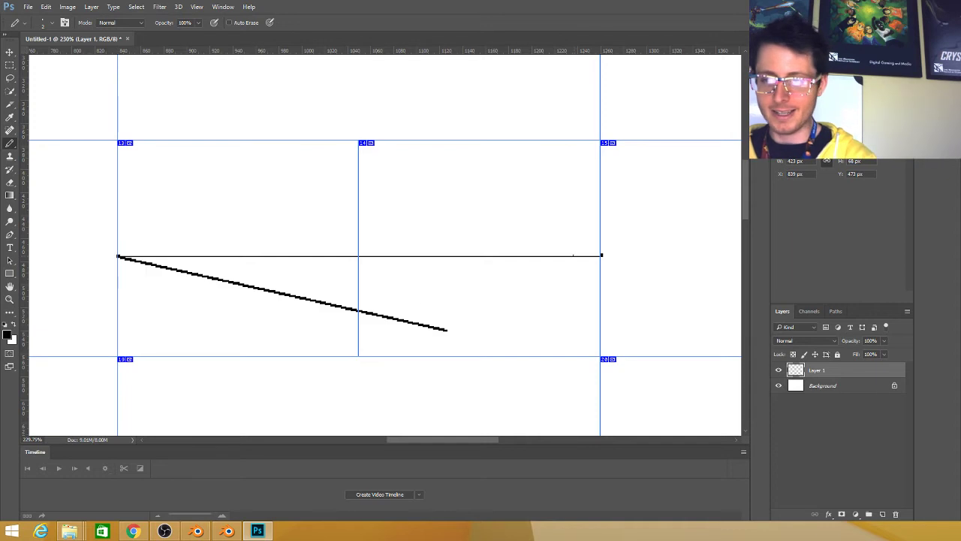
pyautogui.keyDown('shift'); pyautogui.click(600, 256); pyautogui.keyUp('shift')
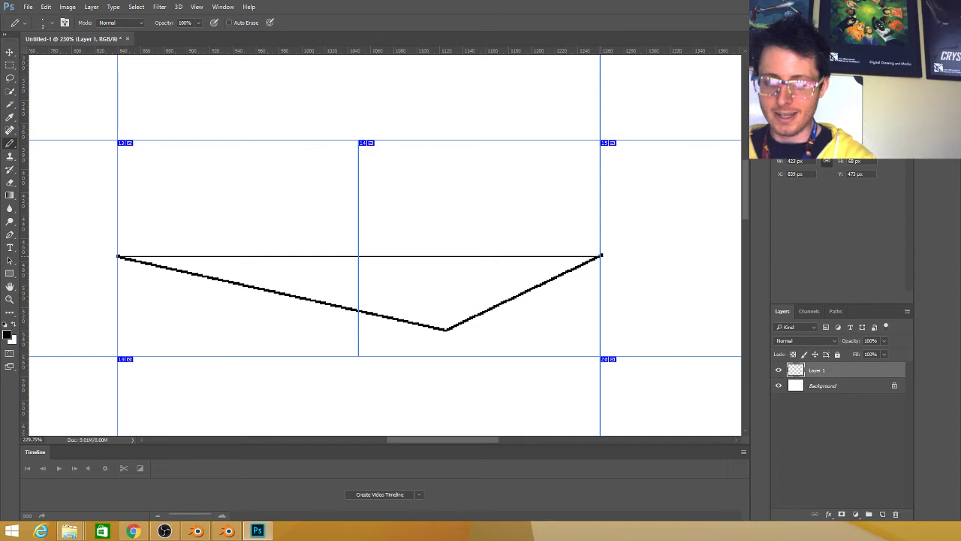
# Draw two crossing back-edge lines, each from one vanishing point to the opposite front edge of the plane.
pyautogui.keyDown('shift'); pyautogui.click(239, 284); pyautogui.keyUp('shift')
pyautogui.click(117, 256)
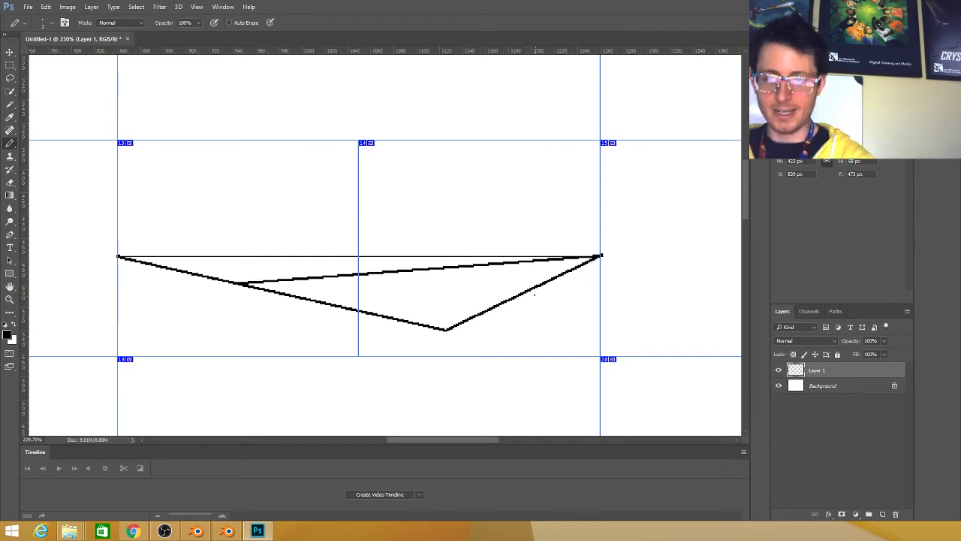
pyautogui.keyDown('shift'); pyautogui.click(539, 286); pyautogui.keyUp('shift')
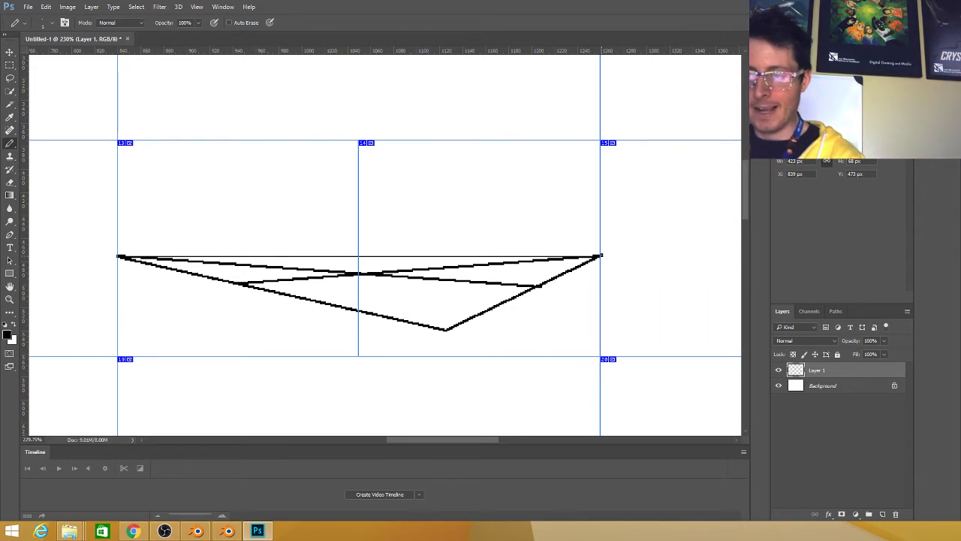
# Draw a second plane with thin 1 px lines, running a steep edge from the right vanishing point and two edges to the left one.
pyautogui.keyDown('shift'); pyautogui.click(584, 344); pyautogui.keyUp('shift')
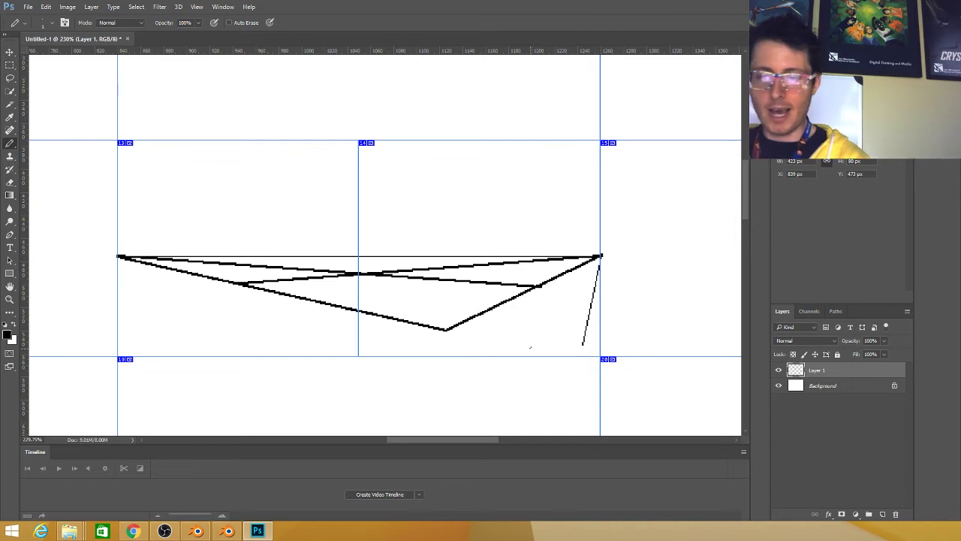
pyautogui.keyDown('shift'); pyautogui.click(591, 302); pyautogui.keyUp('shift')
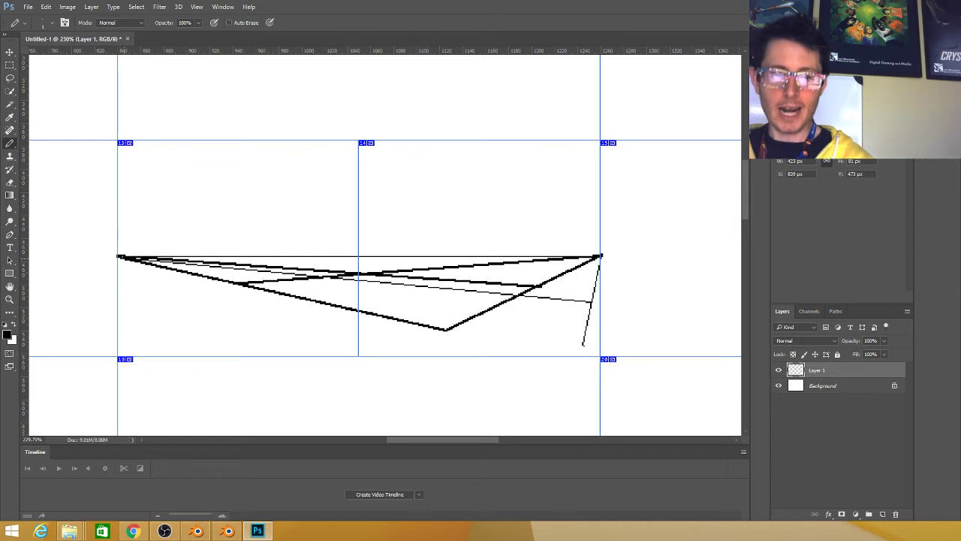
pyautogui.keyDown('shift'); pyautogui.click(118, 257); pyautogui.keyUp('shift')
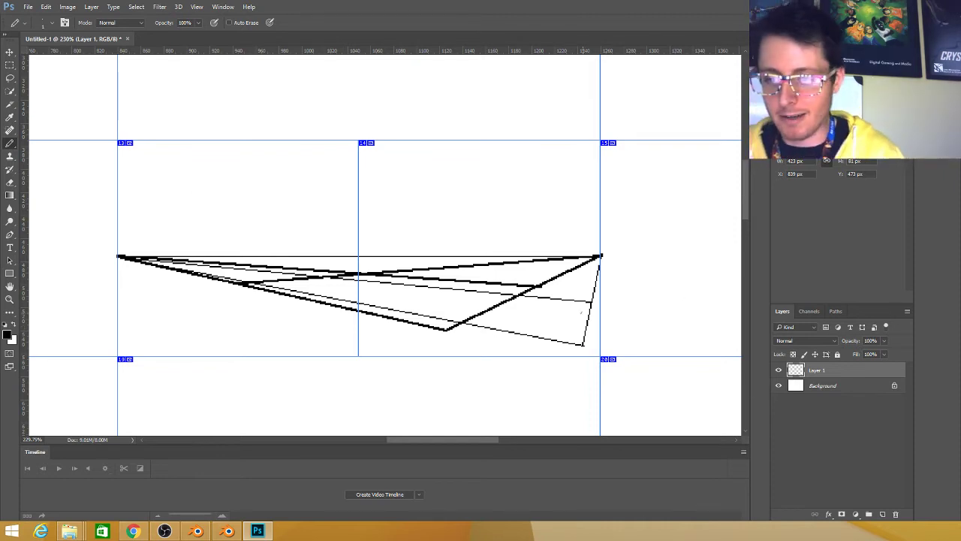
pyautogui.press(']')
pyautogui.press(']')
pyautogui.press(']')
pyautogui.press(']')
pyautogui.press(']')
pyautogui.press(']')
pyautogui.press(']')
pyautogui.press(']')
pyautogui.press(']')
pyautogui.press(']')
pyautogui.press(']')
pyautogui.press(']')
pyautogui.press(']')
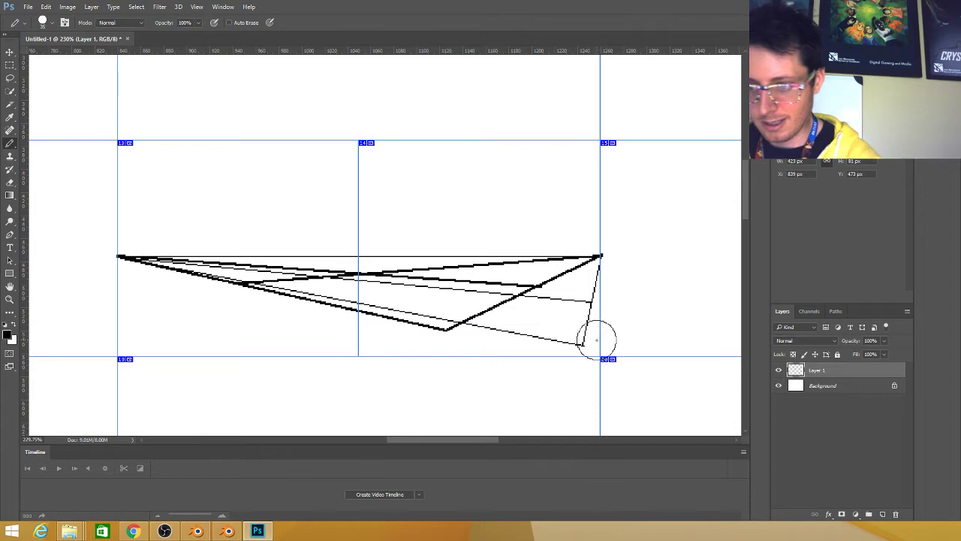
pyautogui.press('[')
pyautogui.press('[')
pyautogui.press('[')
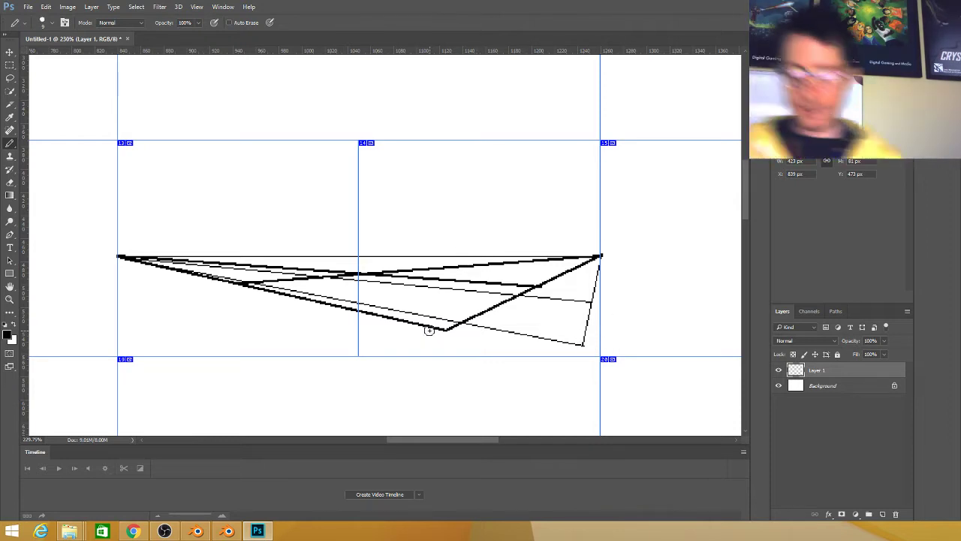
pyautogui.press('[')
pyautogui.press('[')
pyautogui.press('[')
pyautogui.press('[')
pyautogui.press('[')
pyautogui.press('[')
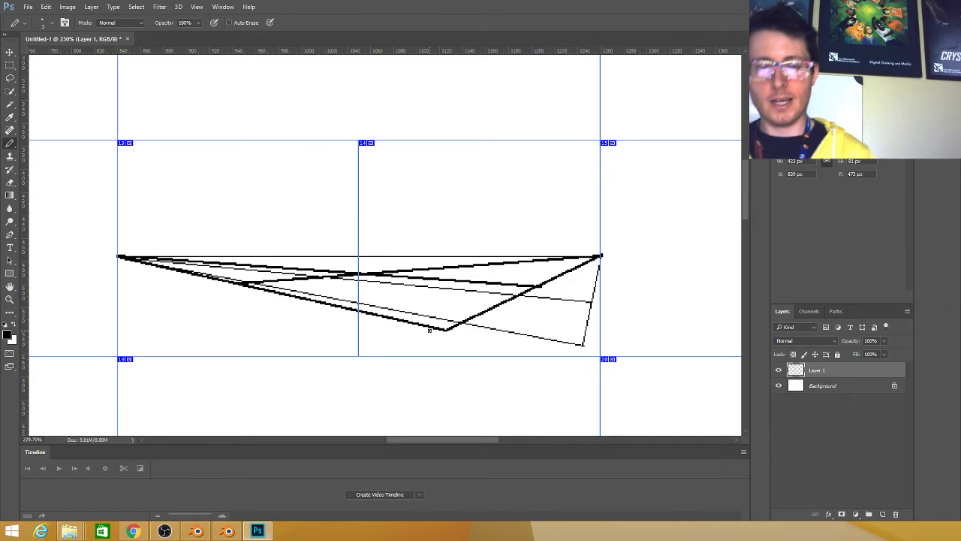
# Undo all the two-point perspective lines, the vanishing point marks and the horizon line.
pyautogui.hotkey('ctrl', 'alt', 'z')
pyautogui.hotkey('ctrl', 'alt', 'z')
pyautogui.hotkey('ctrl', 'alt', 'z')
pyautogui.hotkey('ctrl', 'alt', 'z')
pyautogui.hotkey('ctrl', 'alt', 'z')
pyautogui.hotkey('ctrl', 'alt', 'z')
pyautogui.hotkey('ctrl', 'alt', 'z')
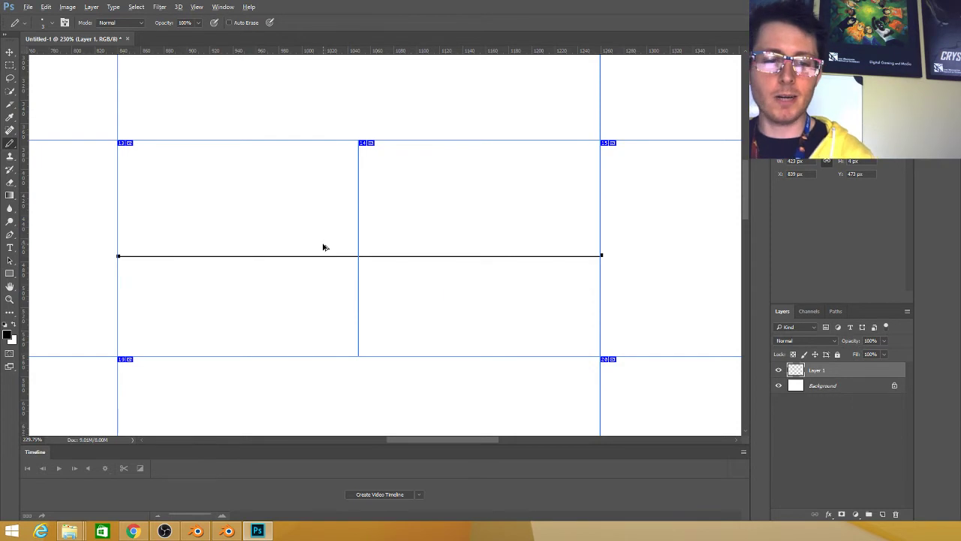
pyautogui.hotkey('ctrl', 'alt', 'z')
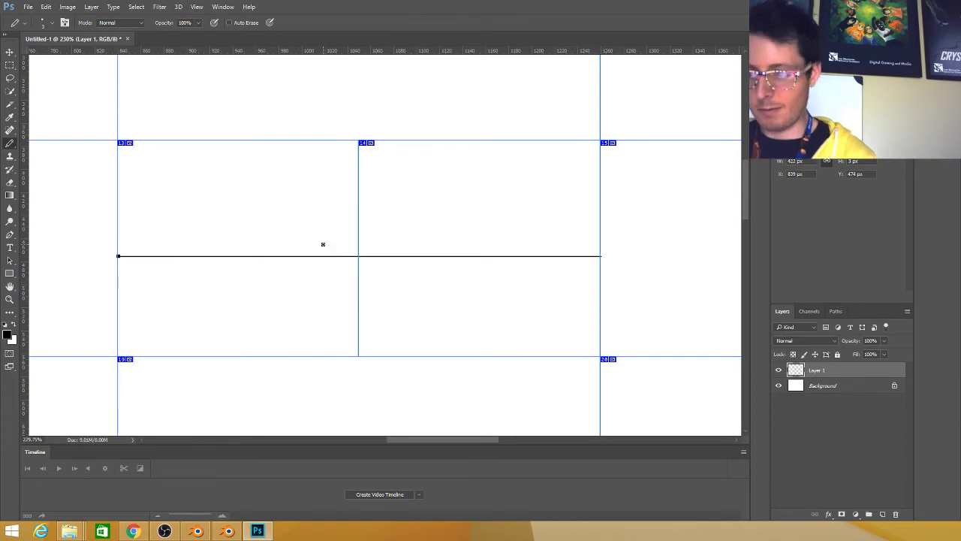
pyautogui.hotkey('ctrl', 'alt', 'z')
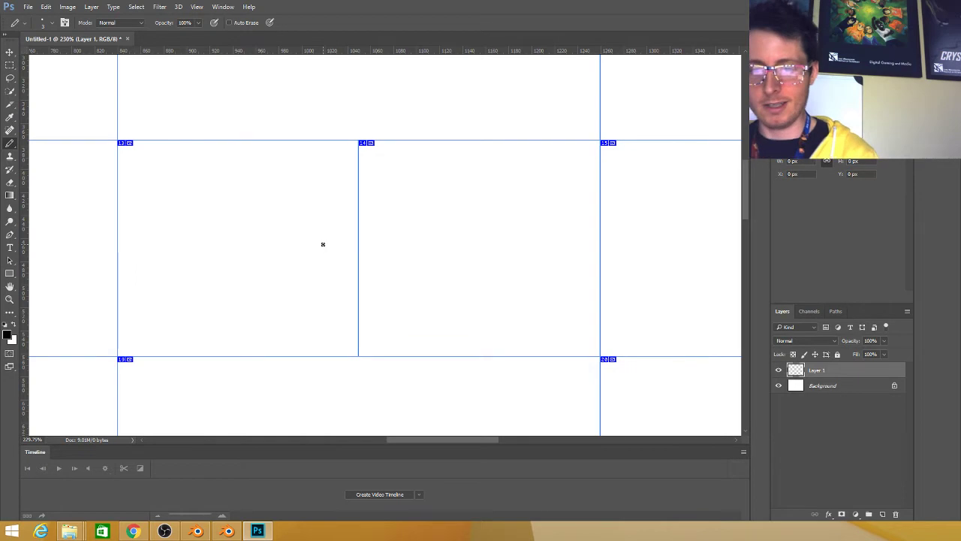
# Draw a wider horizontal horizon line about 1275 px long across the middle row of slices with a 2 px pencil.
pyautogui.scroll(-3, 326, 252)
pyautogui.scroll(-2, 351, 257)
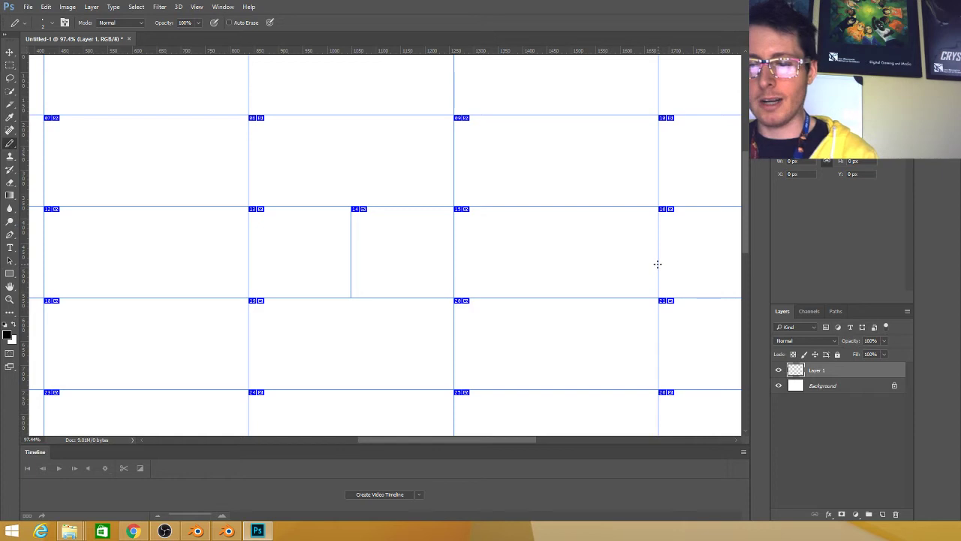
pyautogui.moveTo(657, 265)
pyautogui.mouseDown()
pyautogui.moveTo(116, 284)
pyautogui.moveTo(43, 277)
pyautogui.mouseUp()
pyautogui.scroll(1, 52, 263)
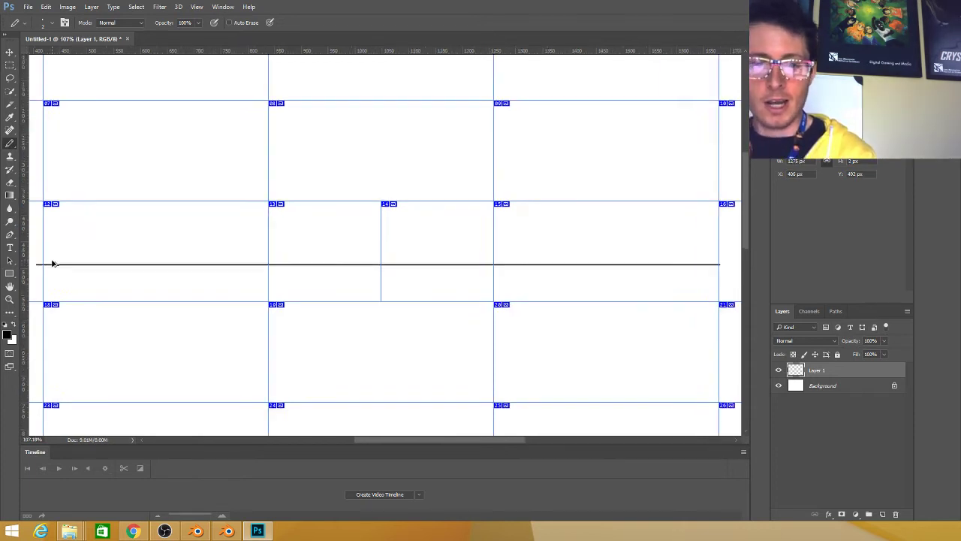
# Draw two thin 1 px lines from the left and right ends of the horizon line, meeting about 46 px below it near the middle.
pyautogui.scroll(-2, 52, 264)
pyautogui.scroll(1, 52, 265)
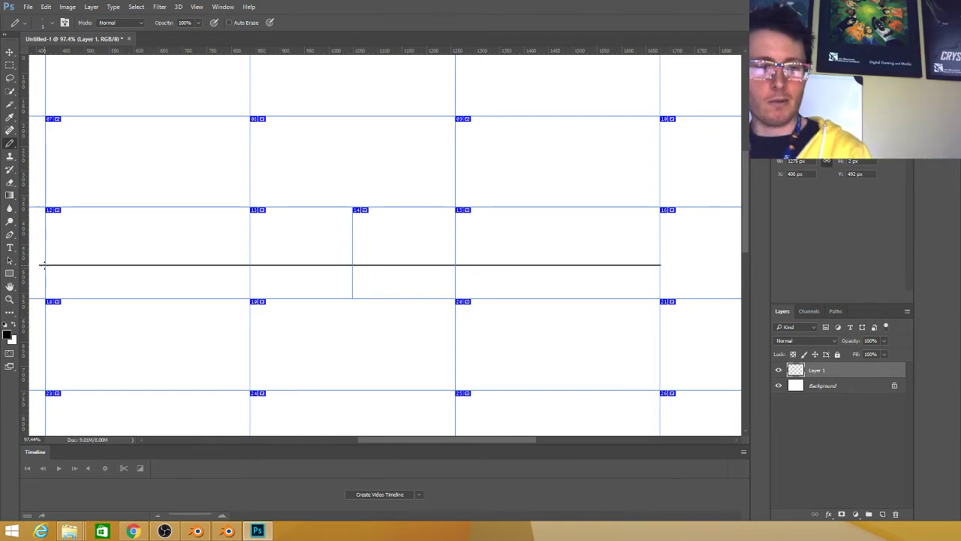
pyautogui.keyDown('shift'); pyautogui.click(331, 286); pyautogui.keyUp('shift')
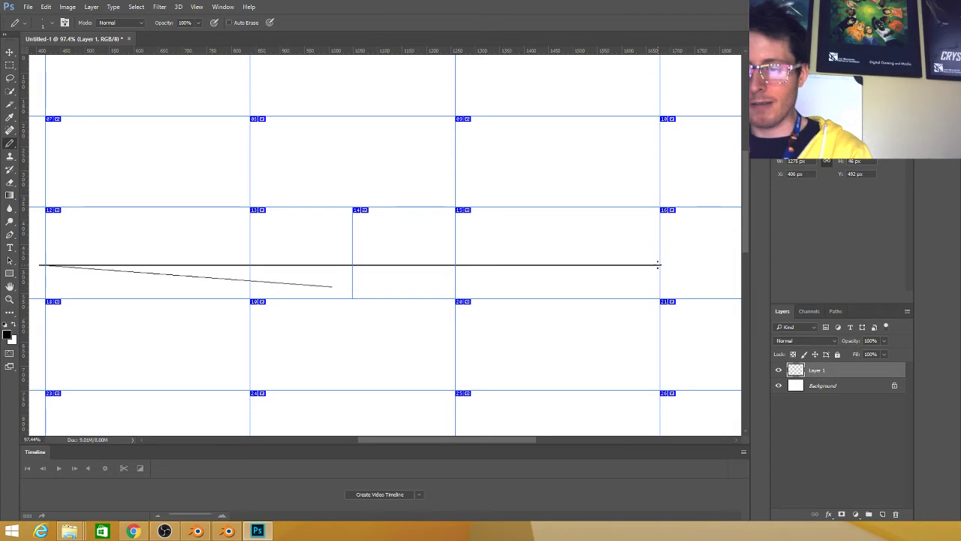
pyautogui.keyDown('shift'); pyautogui.click(660, 264); pyautogui.keyUp('shift')
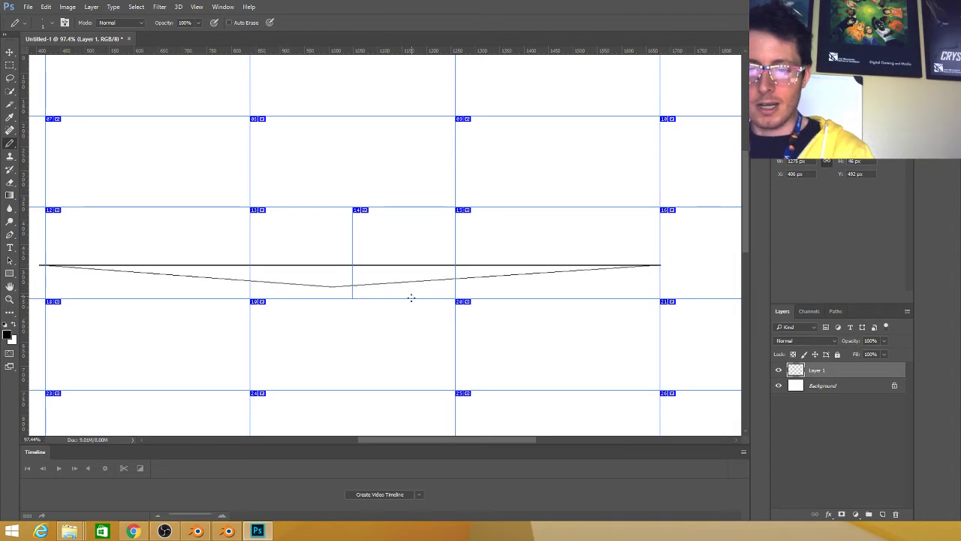
# Complete the plane with two lower edges meeting at a front corner, then one more crossing line from each vanishing point.
pyautogui.keyDown('shift'); pyautogui.click(369, 302); pyautogui.keyUp('shift')
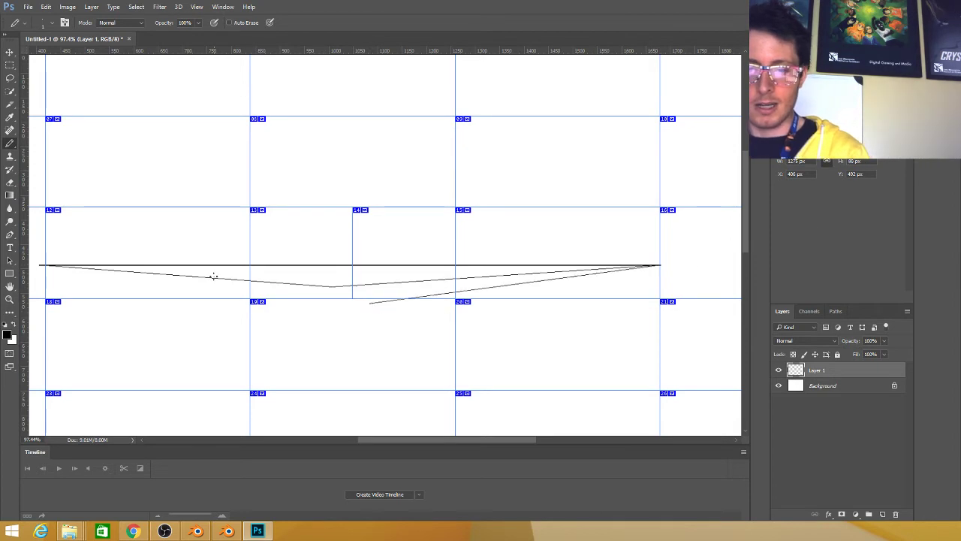
pyautogui.keyDown('shift'); pyautogui.click(40, 265); pyautogui.keyUp('shift')
pyautogui.keyDown('shift'); pyautogui.click(450, 292); pyautogui.keyUp('shift')
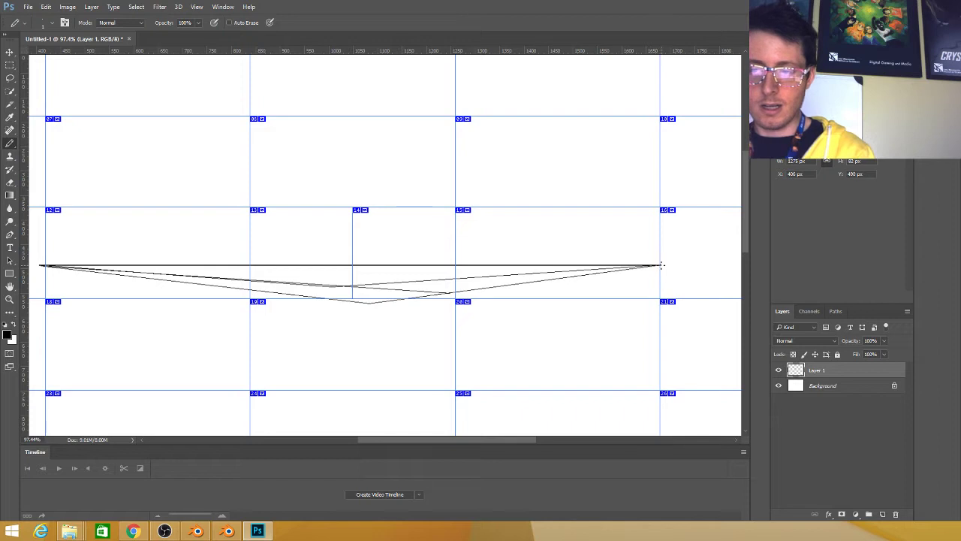
pyautogui.keyDown('shift'); pyautogui.click(201, 282); pyautogui.keyUp('shift')
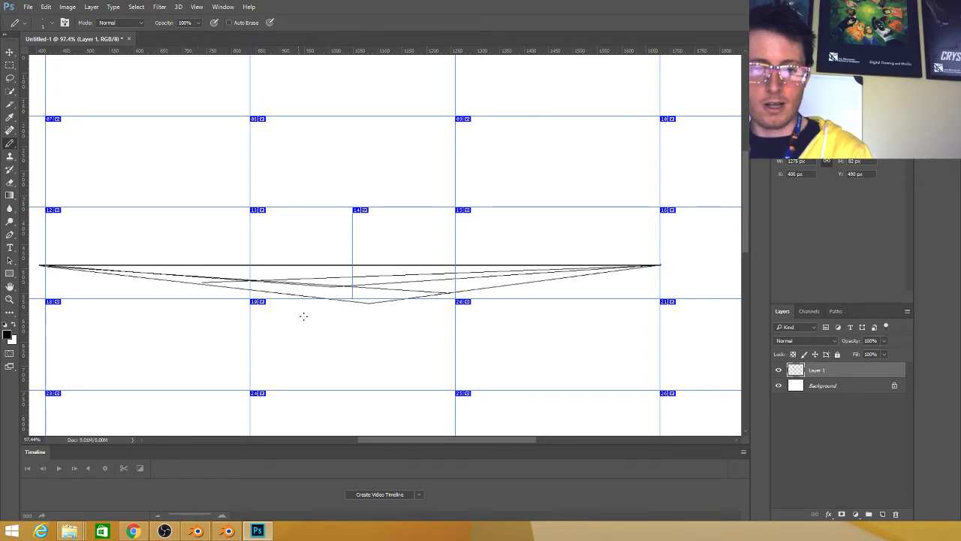
# Draw two vertical lines crossing the horizon, a short one towards the left vanishing point and a much taller one towards the right.
pyautogui.scroll(3, 299, 329)
pyautogui.scroll(-3, 307, 332)
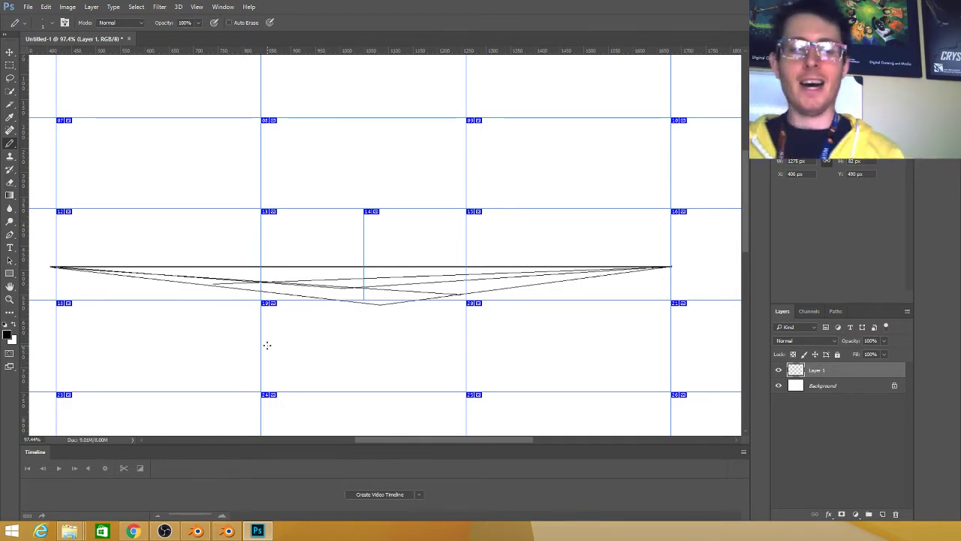
pyautogui.scroll(-1, 256, 358)
pyautogui.scroll(2, 256, 359)
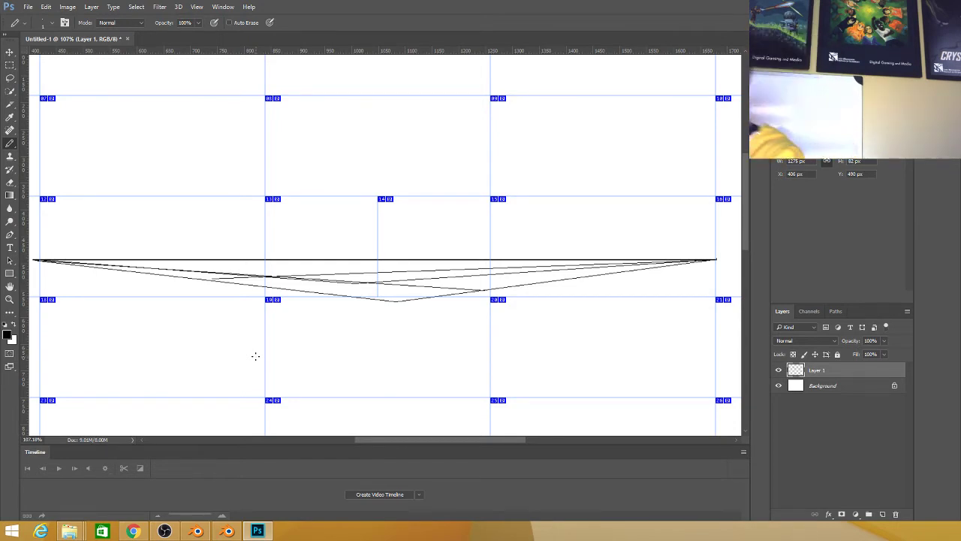
pyautogui.scroll(1, 231, 311)
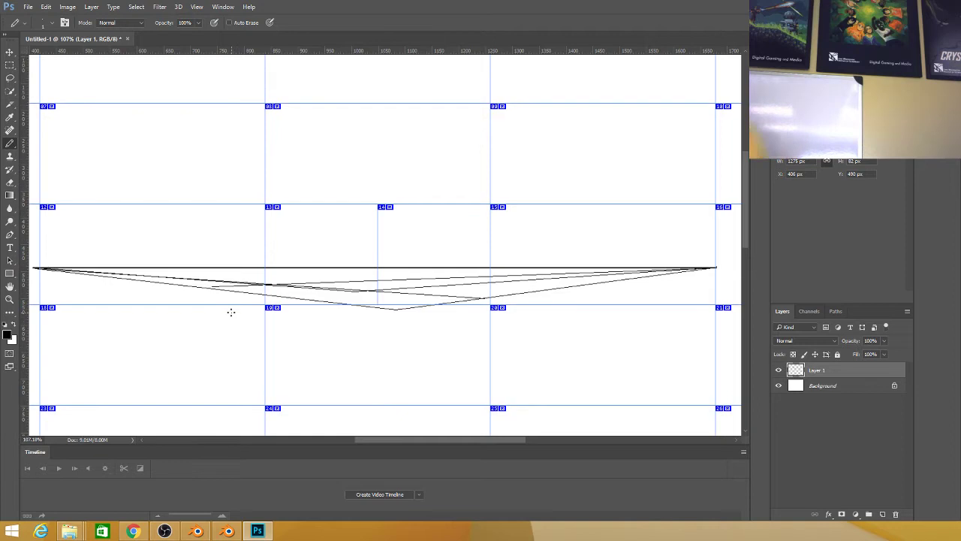
pyautogui.moveTo(146, 191); pyautogui.dragTo(146, 347)
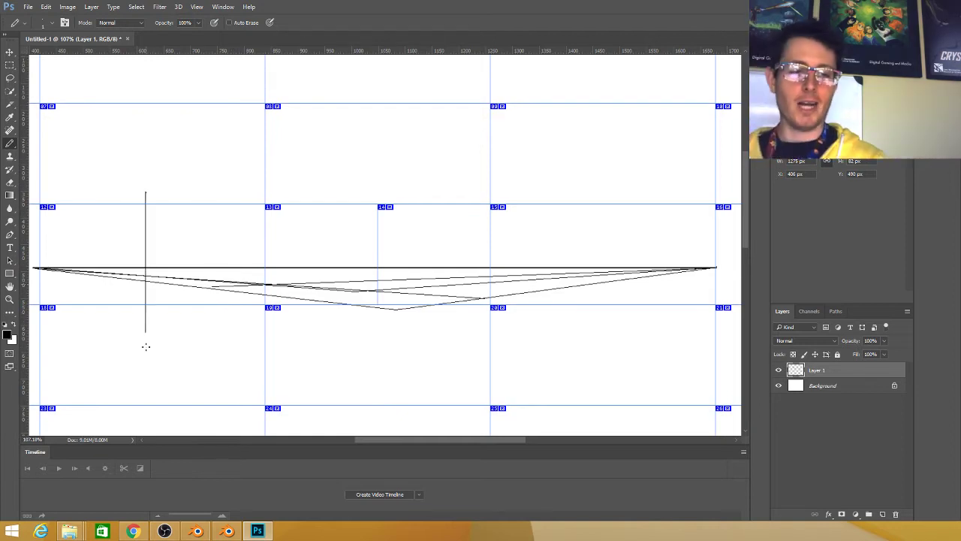
pyautogui.moveTo(592, 174); pyautogui.dragTo(591, 445)
pyautogui.moveTo(433, 141); pyautogui.dragTo(429, 310)
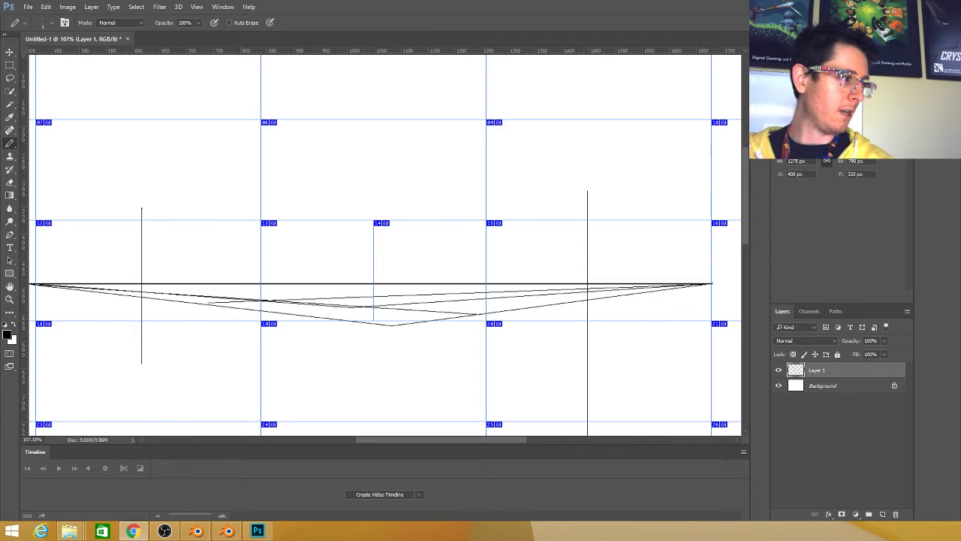
# Switch to Chrome and look through the image results for "pochade viewfinder" for an artist's framing tool.
pyautogui.moveTo(2, 47); pyautogui.dragTo(272, 2)
pyautogui.scroll(-1, 258, 336)
pyautogui.scroll(-5, 257, 337)
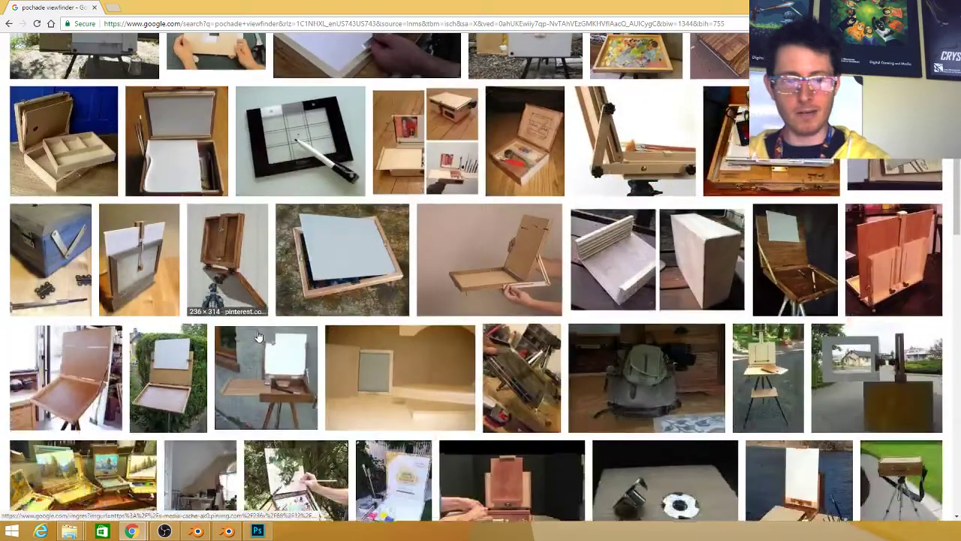
pyautogui.scroll(-5, 255, 339)
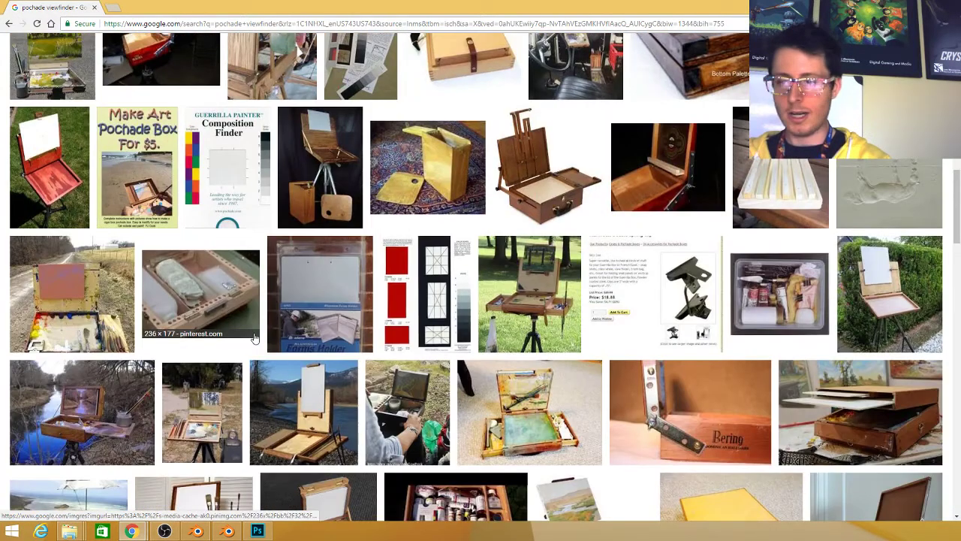
pyautogui.scroll(-3, 254, 338)
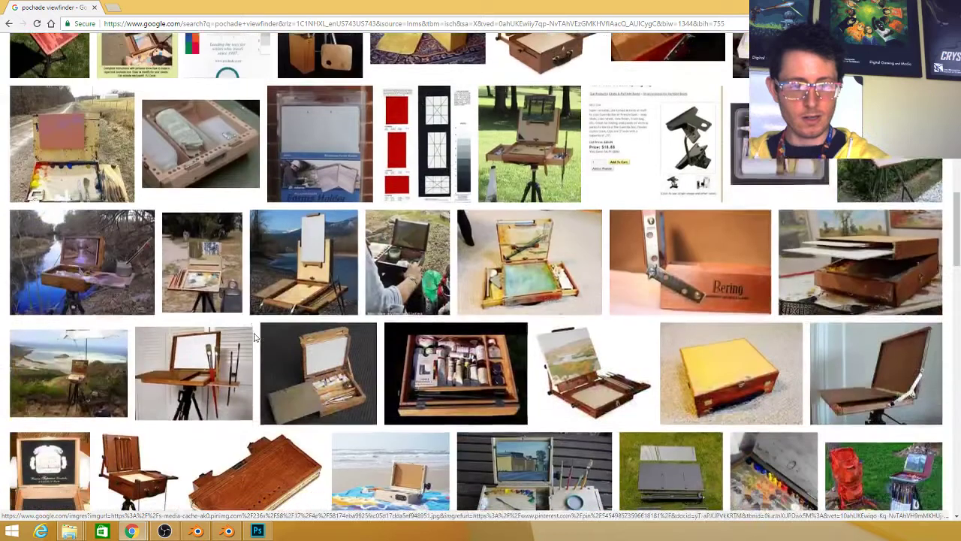
pyautogui.scroll(-2, 253, 339)
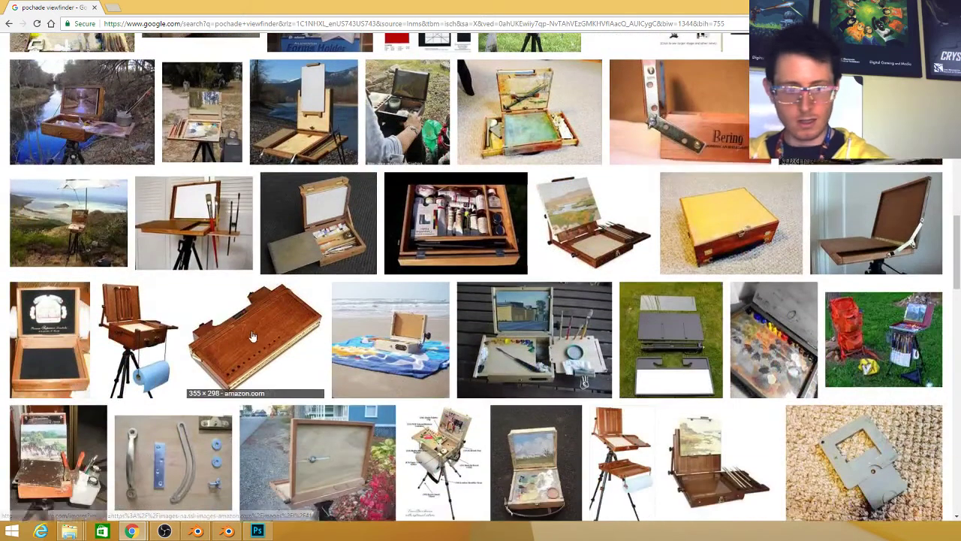
pyautogui.scroll(-2, 98, 279)
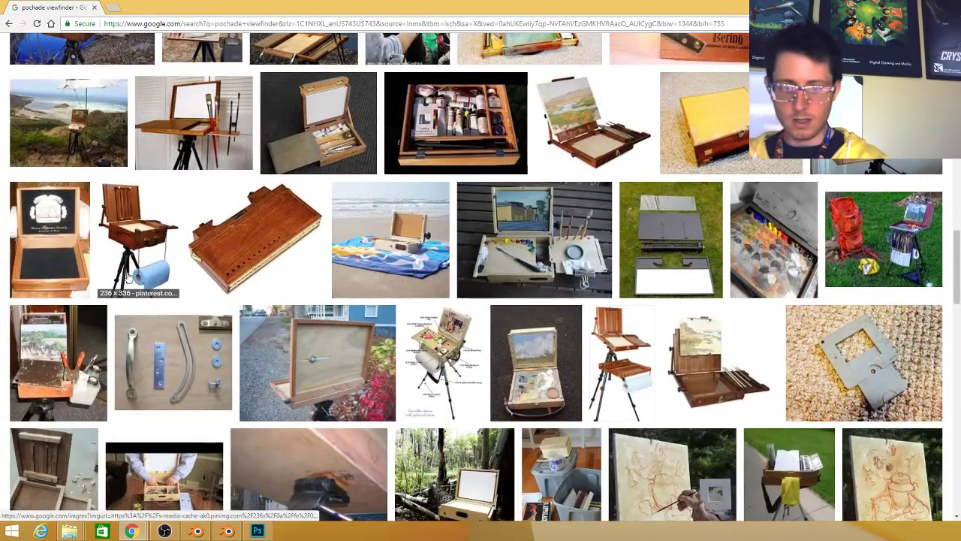
pyautogui.scroll(-6, 129, 279)
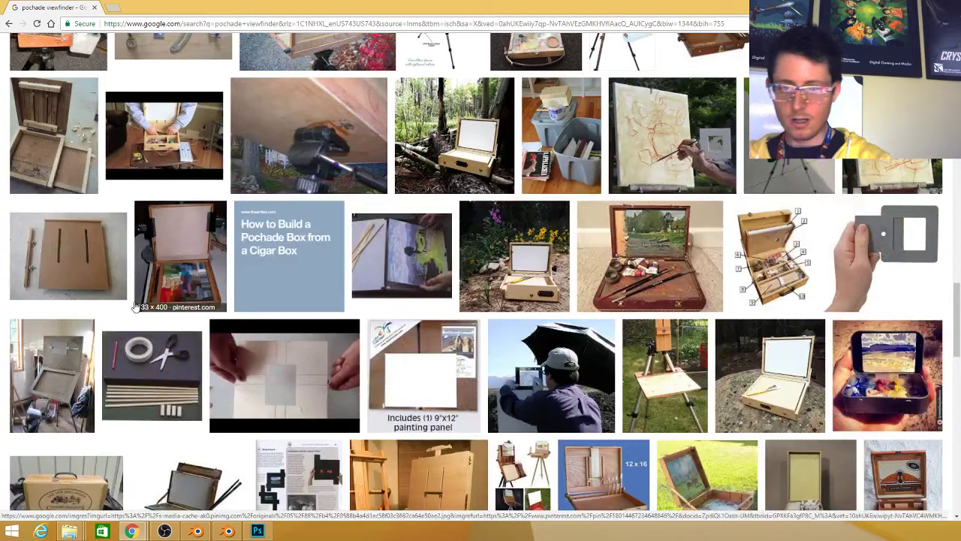
pyautogui.scroll(-2, 303, 270)
pyautogui.scroll(12, 303, 271)
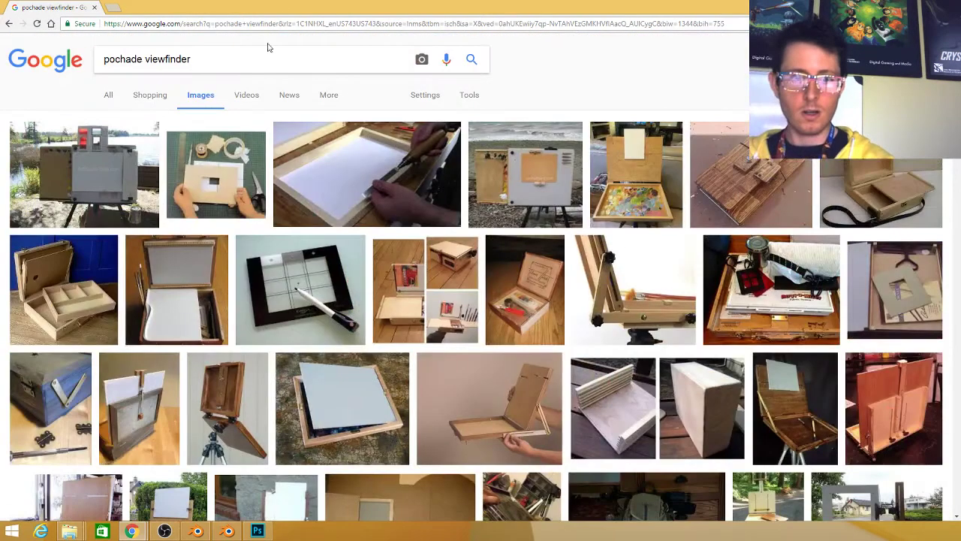
# Search Google Images for "painting viewfinder".
pyautogui.click(267, 50)
pyautogui.hotkey('ctrl', 'a')
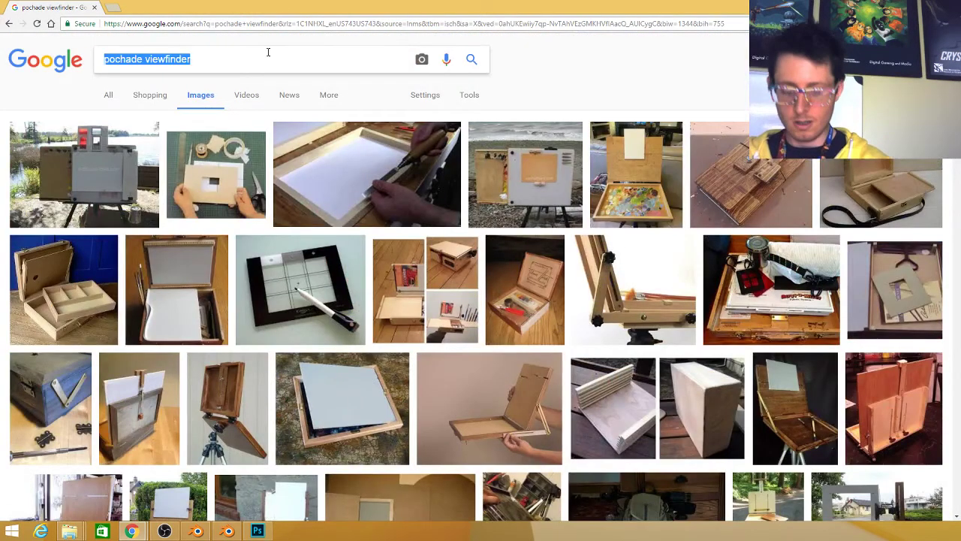
pyautogui.write('painting viewfind')
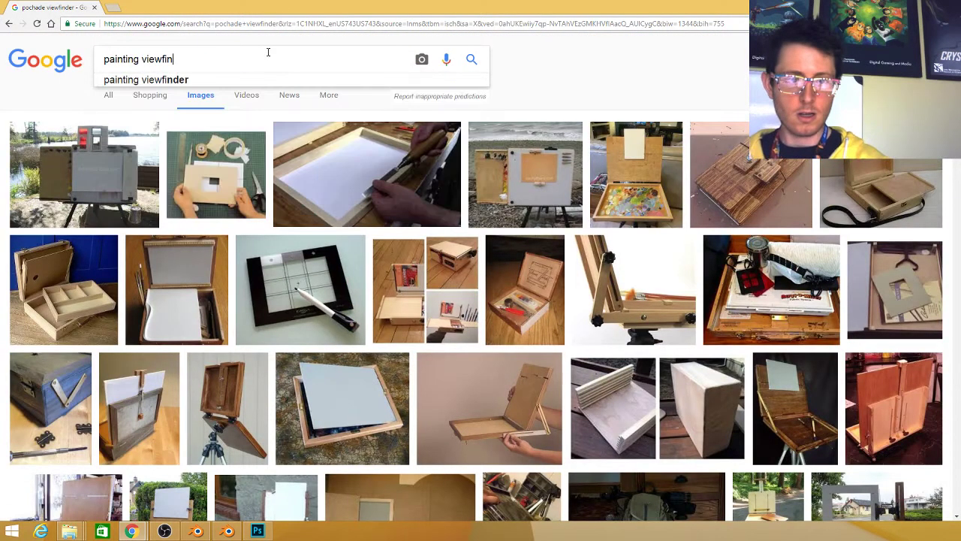
pyautogui.write('er')
pyautogui.press('Return')
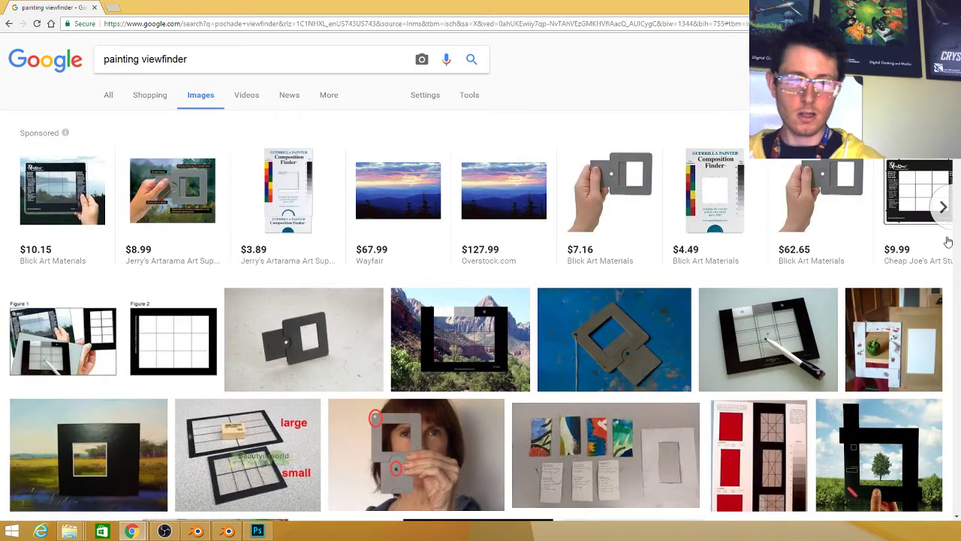
# Look through the painting viewfinder images for examples of artists framing a scene with a cut-out or gridded frame.
pyautogui.scroll(-4, 633, 312)
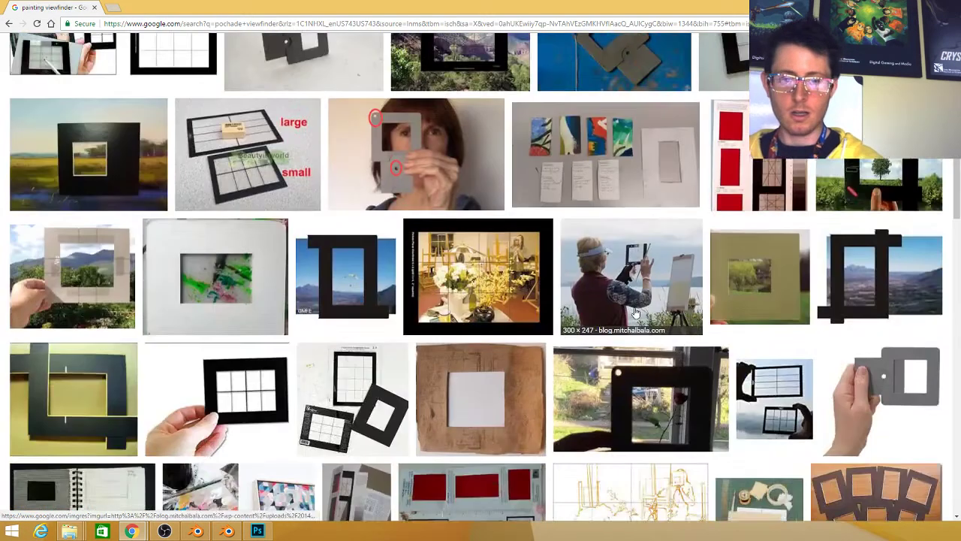
pyautogui.scroll(-3, 633, 311)
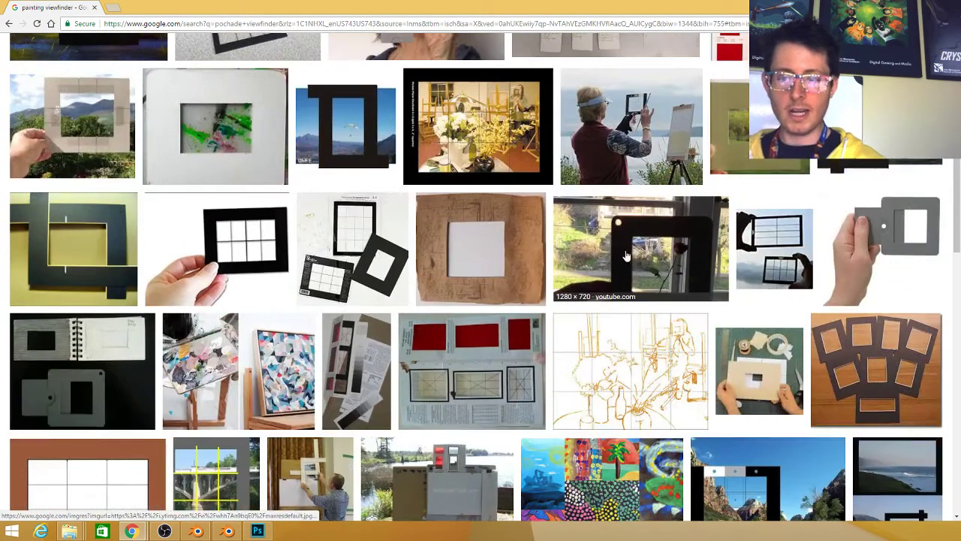
pyautogui.scroll(-3, 627, 256)
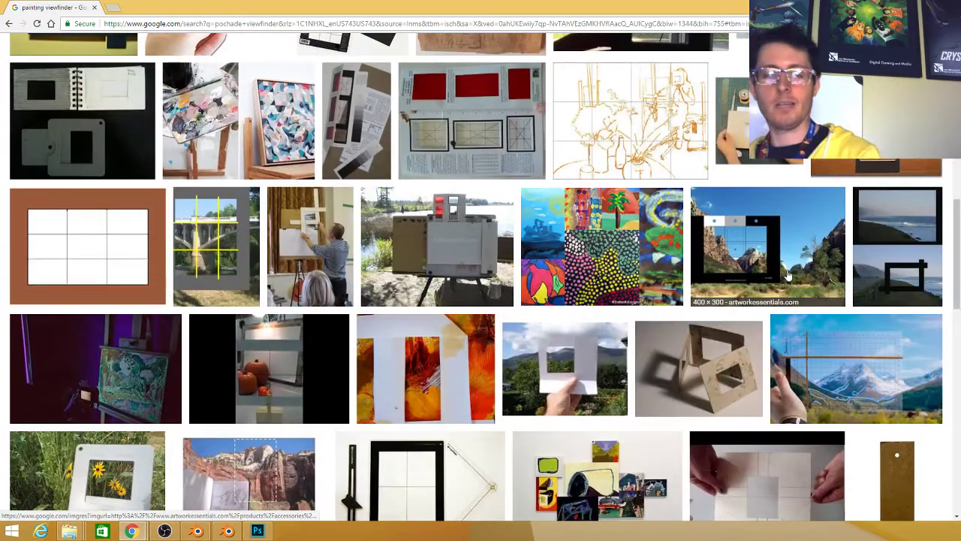
pyautogui.scroll(-1, 728, 366)
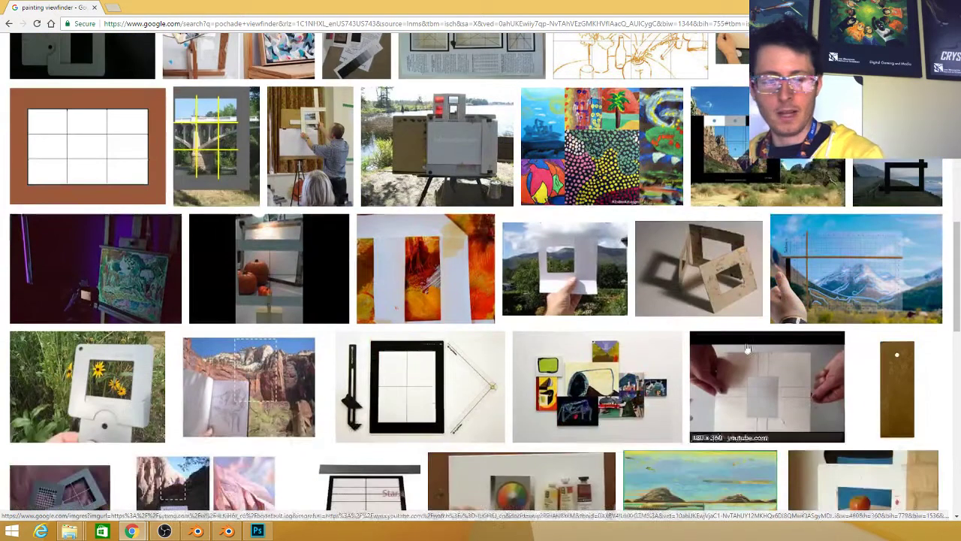
pyautogui.scroll(-1, 225, 338)
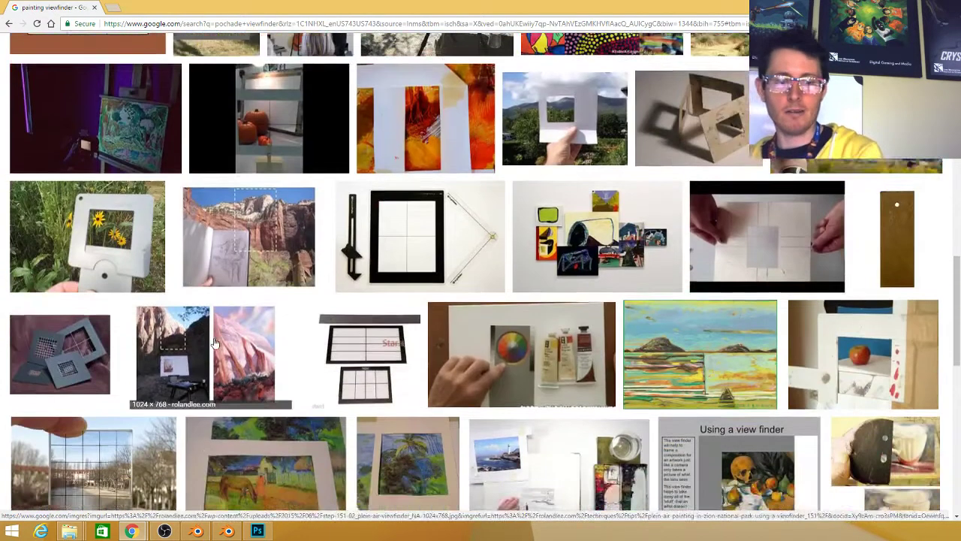
pyautogui.scroll(-1, 211, 352)
pyautogui.scroll(-3, 660, 315)
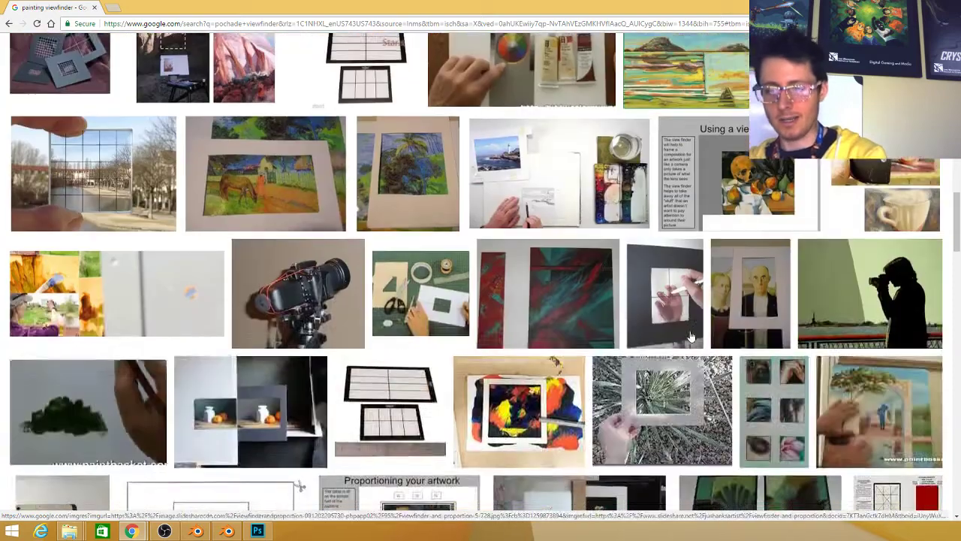
pyautogui.scroll(-2, 660, 338)
pyautogui.scroll(-3, 641, 337)
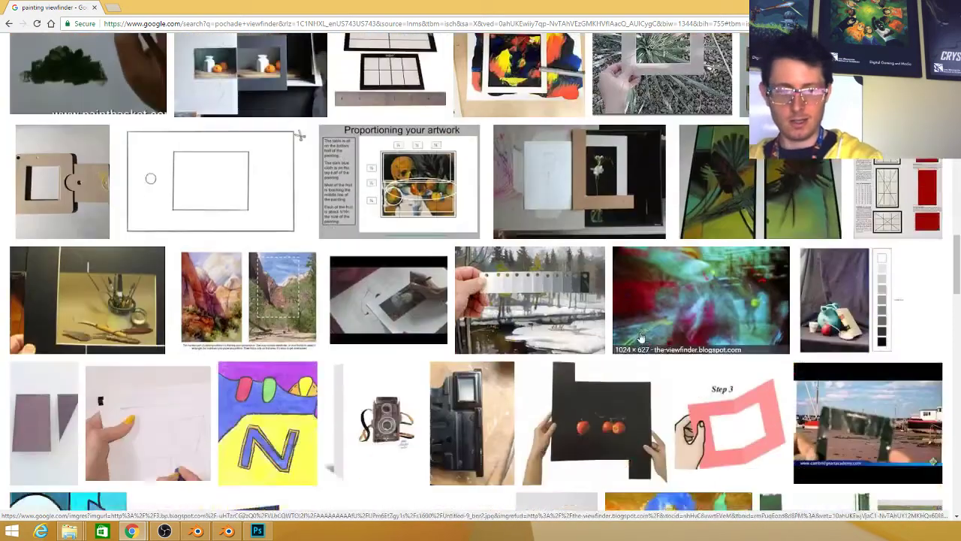
pyautogui.scroll(-10, 637, 341)
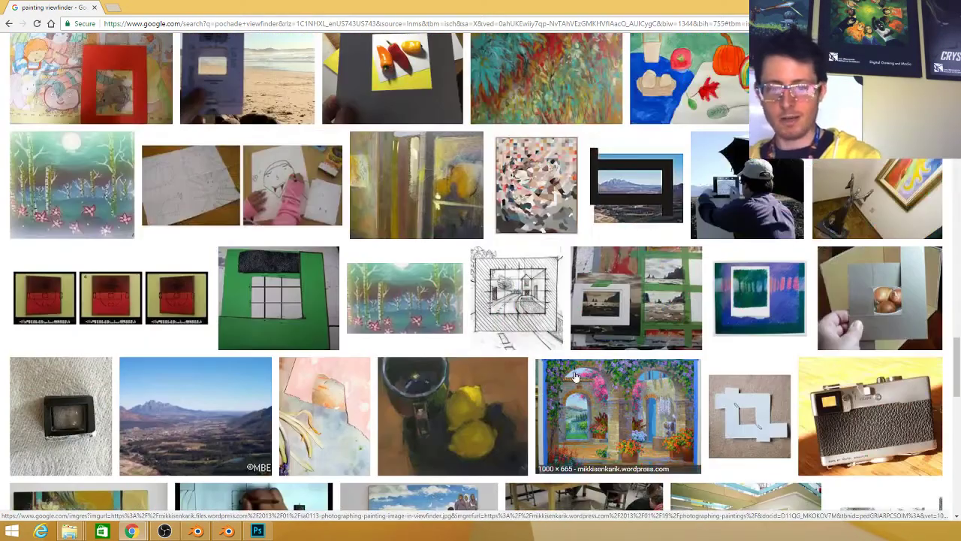
pyautogui.scroll(-8, 554, 368)
pyautogui.scroll(3, 455, 383)
pyautogui.scroll(7, 455, 382)
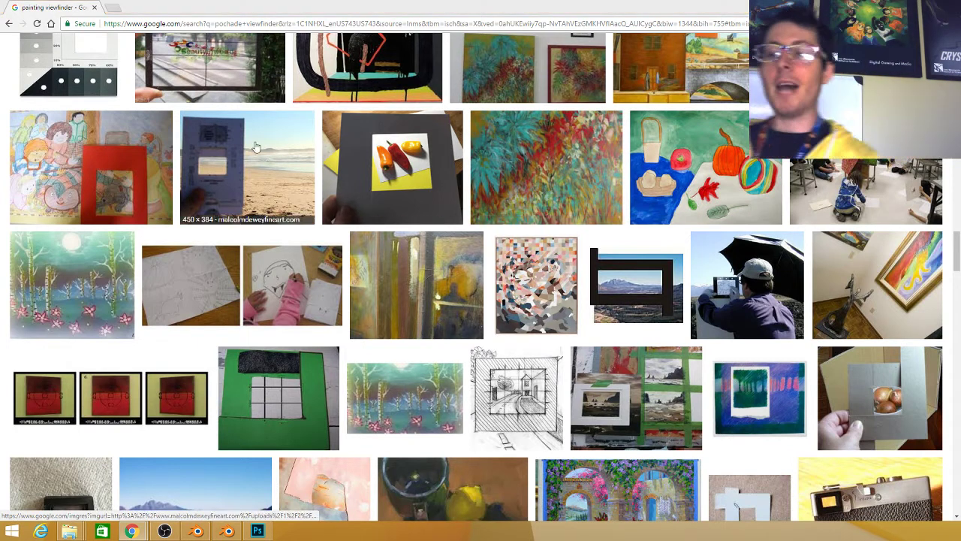
# Switch to Blender and examine the two-point perspective line grid in perspectivemap.blend within the camera frame.
pyautogui.click(436, 9)
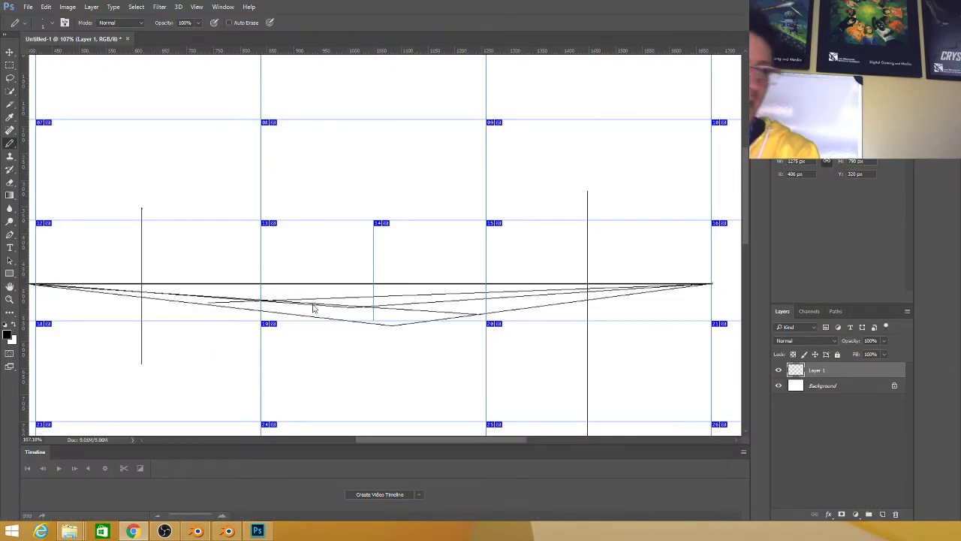
pyautogui.hotkey('alt', 'Tab')
pyautogui.scroll(3, 361, 299)
pyautogui.scroll(-3, 366, 302)
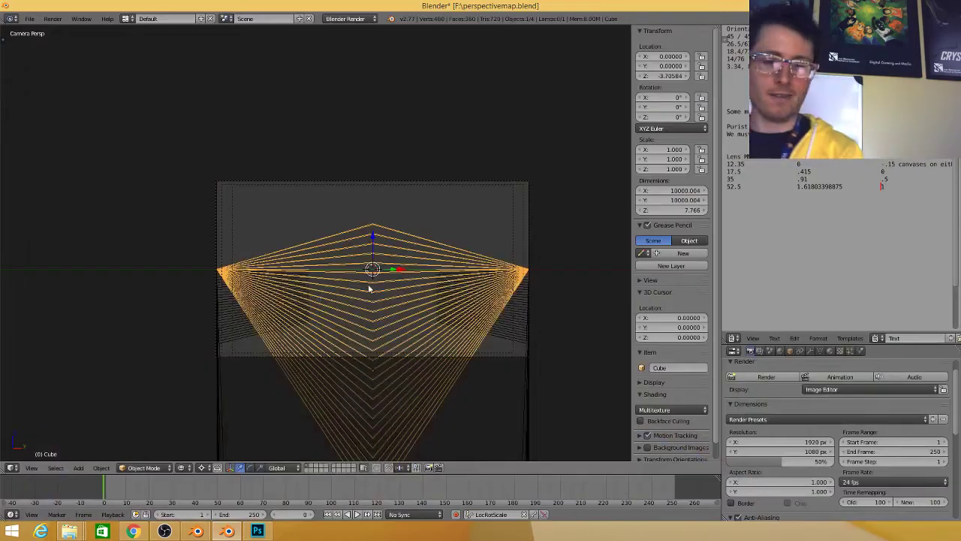
pyautogui.scroll(1, 528, 297)
pyautogui.scroll(-1, 518, 296)
pyautogui.moveTo(440, 247); pyautogui.dragTo(386, 249)
pyautogui.scroll(2, 389, 252)
pyautogui.scroll(2, 388, 256)
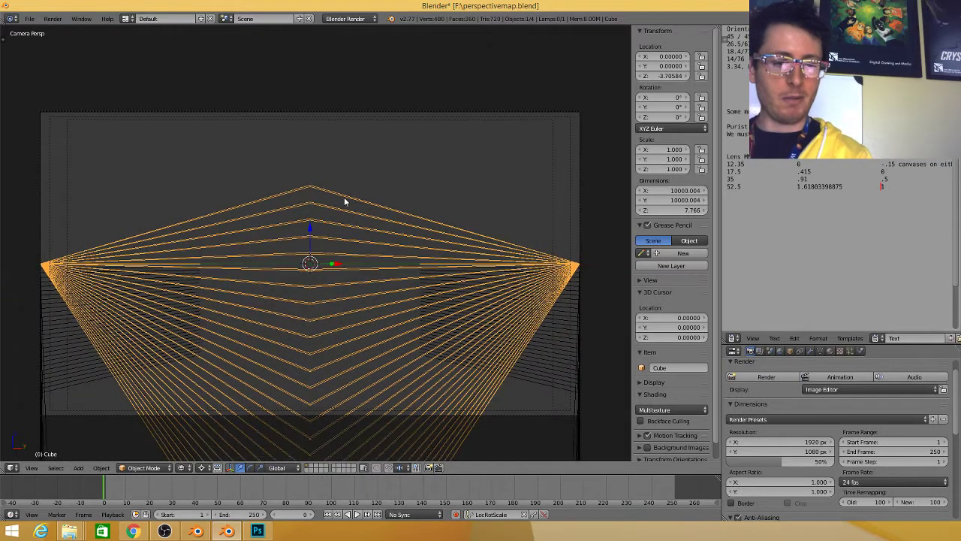
pyautogui.moveTo(279, 159); pyautogui.dragTo(283, 167)
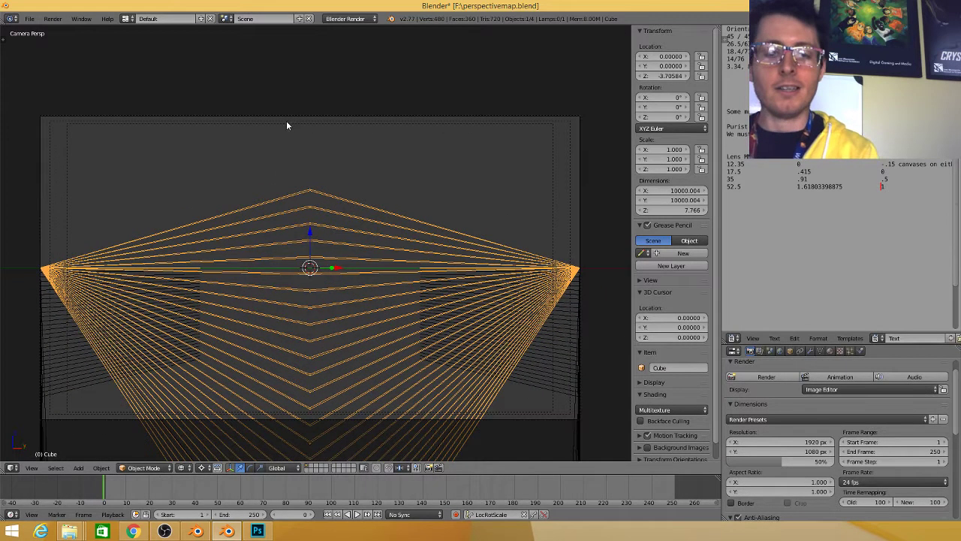
pyautogui.moveTo(287, 116); pyautogui.dragTo(286, 273)
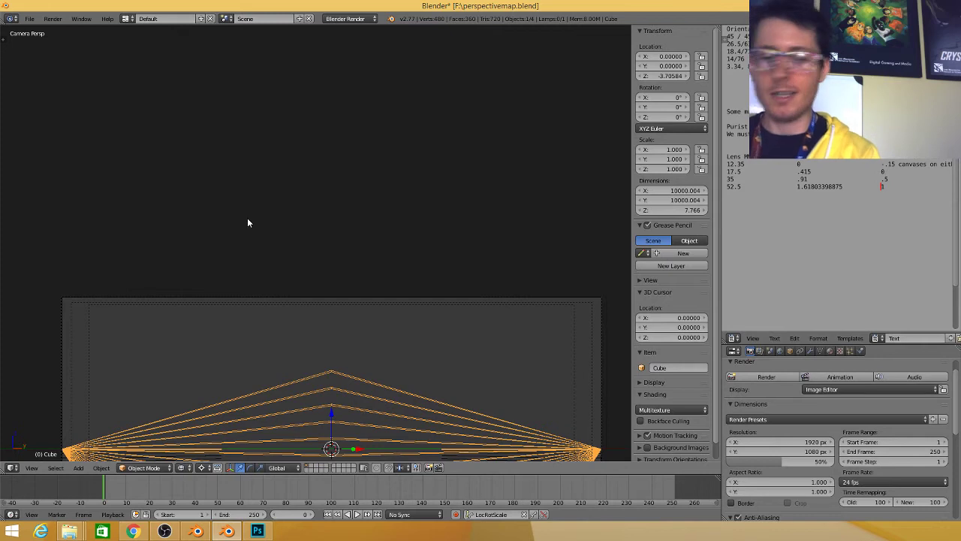
# Switch to Photoshop and sketch a small head with a long horizontal sight arrow, plus short horizontal lines above and below the arrow's far end.
pyautogui.scroll(-2, 369, 215)
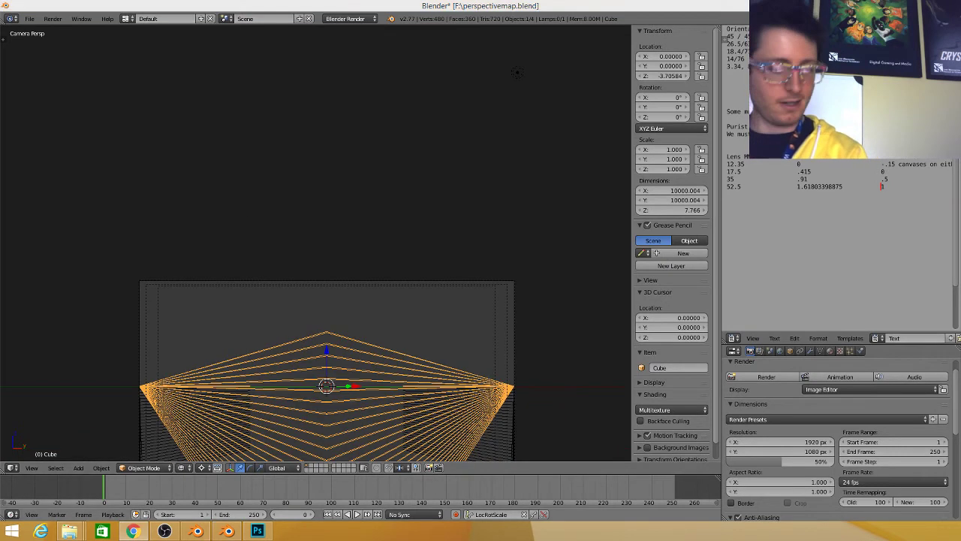
pyautogui.click(260, 532)
pyautogui.moveTo(338, 185); pyautogui.dragTo(363, 331)
pyautogui.scroll(2, 359, 337)
pyautogui.scroll(5, 358, 345)
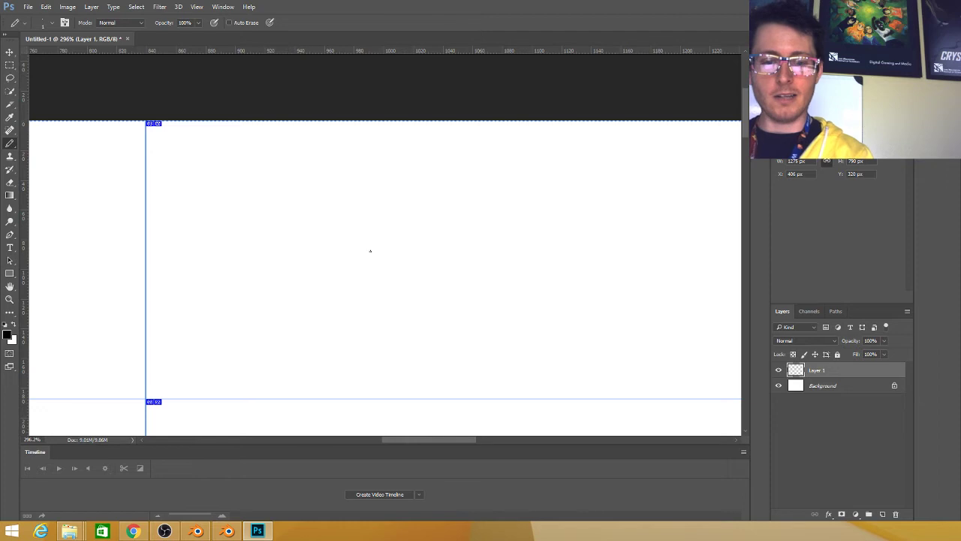
pyautogui.moveTo(420, 280)
pyautogui.mouseDown()
pyautogui.moveTo(416, 255)
pyautogui.moveTo(416, 343)
pyautogui.moveTo(416, 286)
pyautogui.moveTo(704, 289)
pyautogui.moveTo(705, 280)
pyautogui.moveTo(705, 306)
pyautogui.moveTo(703, 278)
pyautogui.moveTo(723, 292)
pyautogui.mouseUp()
pyautogui.hscroll(5, 525, 217)
pyautogui.scroll(1, 600, 187)
pyautogui.moveTo(609, 187); pyautogui.dragTo(503, 187)
pyautogui.moveTo(606, 385)
pyautogui.mouseDown()
pyautogui.moveTo(552, 372)
pyautogui.moveTo(450, 385)
pyautogui.mouseUp()
pyautogui.hotkey('ctrl', 'z')
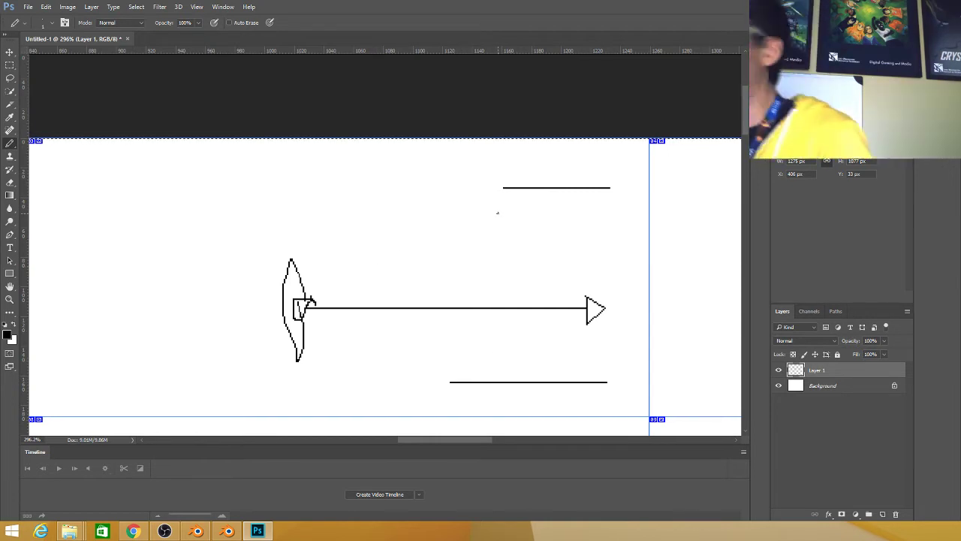
# Connect the two short horizontal lines with a straight vertical line crossing the sight arrow.
pyautogui.moveTo(463, 268)
pyautogui.mouseDown()
pyautogui.moveTo(645, 27)
pyautogui.moveTo(617, 40)
pyautogui.moveTo(569, 1)
pyautogui.moveTo(487, 12)
pyautogui.mouseUp()
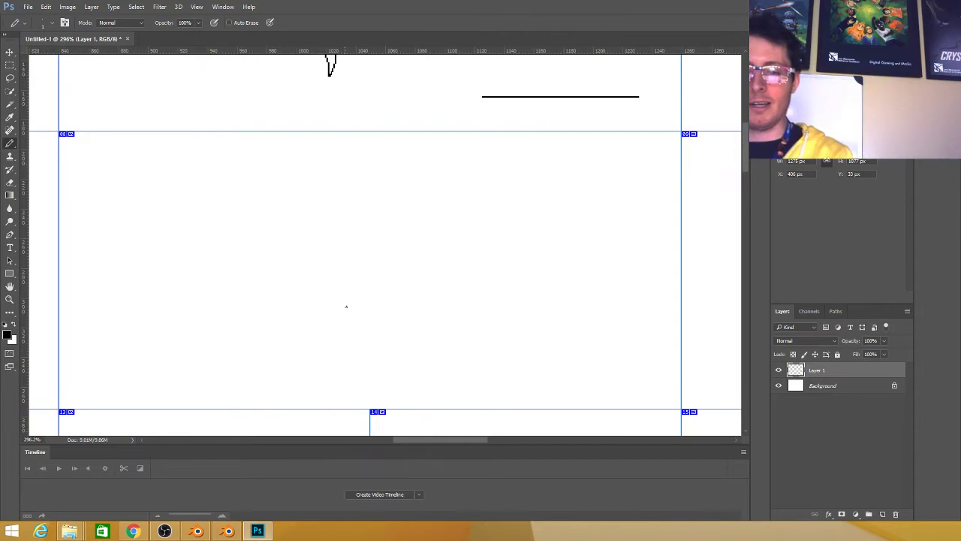
pyautogui.moveTo(398, 218)
pyautogui.mouseDown()
pyautogui.moveTo(320, 471)
pyautogui.moveTo(325, 422)
pyautogui.mouseUp()
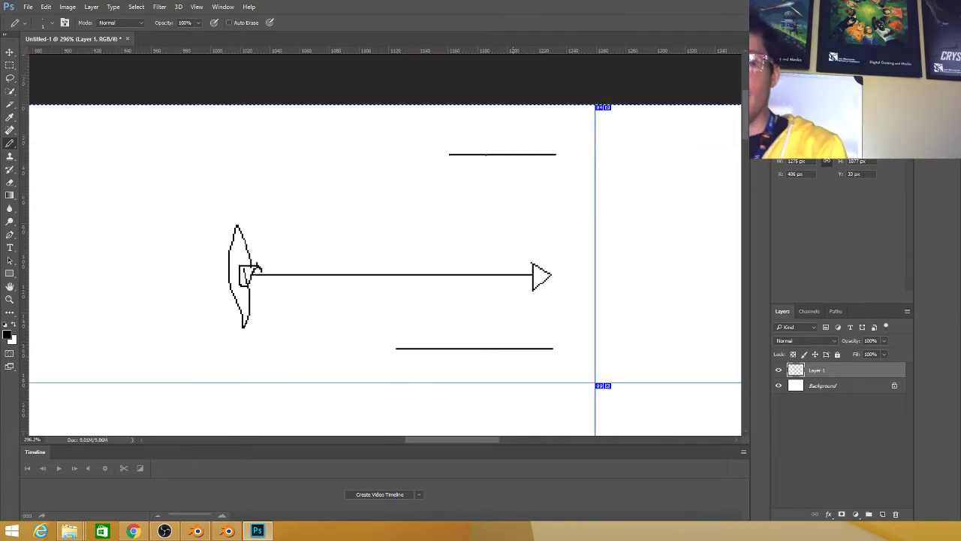
pyautogui.moveTo(485, 154)
pyautogui.mouseDown()
pyautogui.moveTo(482, 347)
pyautogui.moveTo(509, 320)
pyautogui.mouseUp()
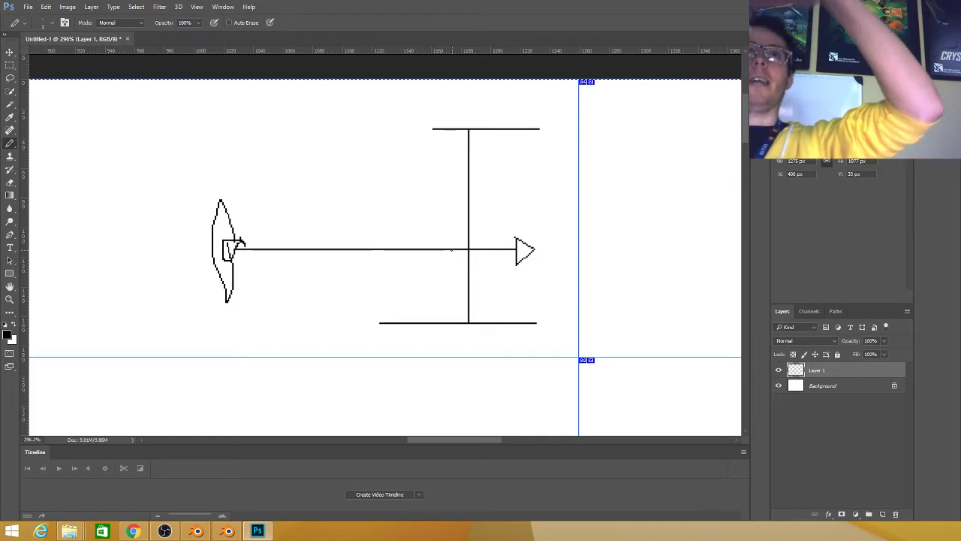
pyautogui.scroll(1, 447, 250)
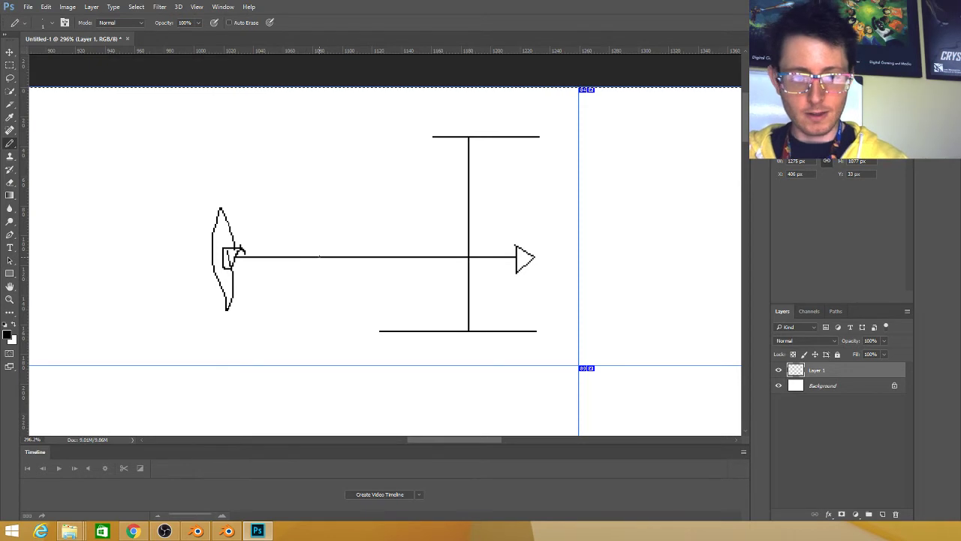
pyautogui.moveTo(321, 252)
pyautogui.mouseDown()
pyautogui.moveTo(338, 225)
pyautogui.moveTo(341, 236)
pyautogui.mouseUp()
pyautogui.hotkey('ctrl', 'z')
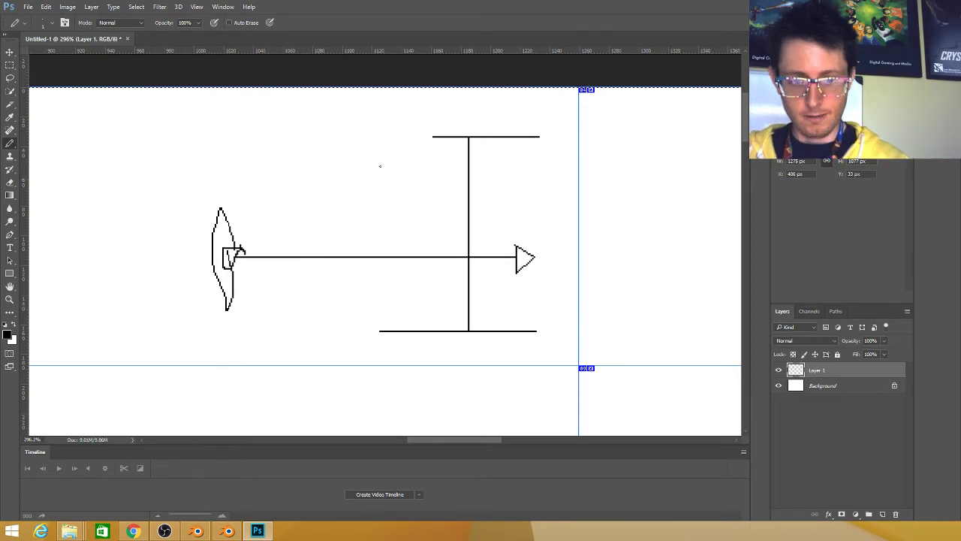
pyautogui.moveTo(404, 151); pyautogui.dragTo(322, 255)
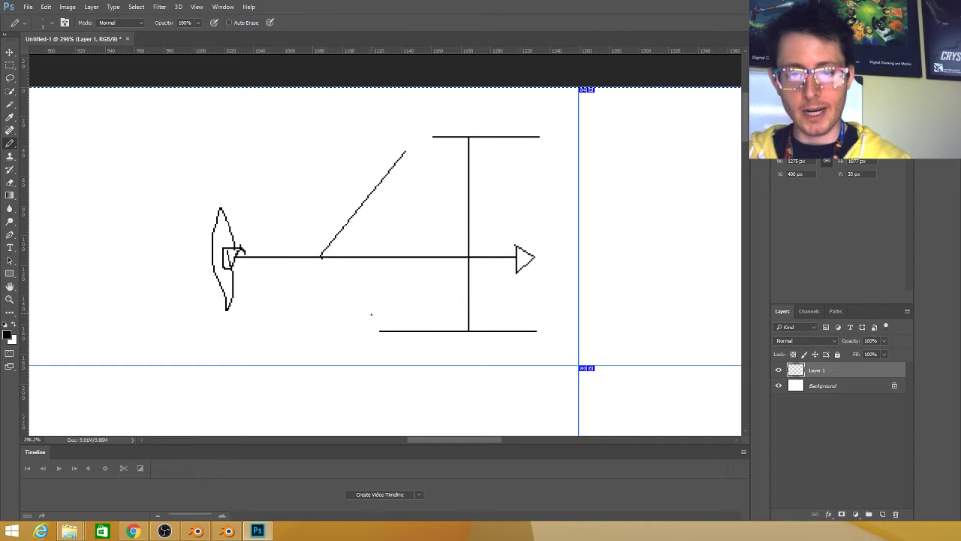
pyautogui.keyDown('shift'); pyautogui.click(414, 346); pyautogui.keyUp('shift')
pyautogui.hscroll(5, 300, 264)
pyautogui.scroll(-2, 300, 264)
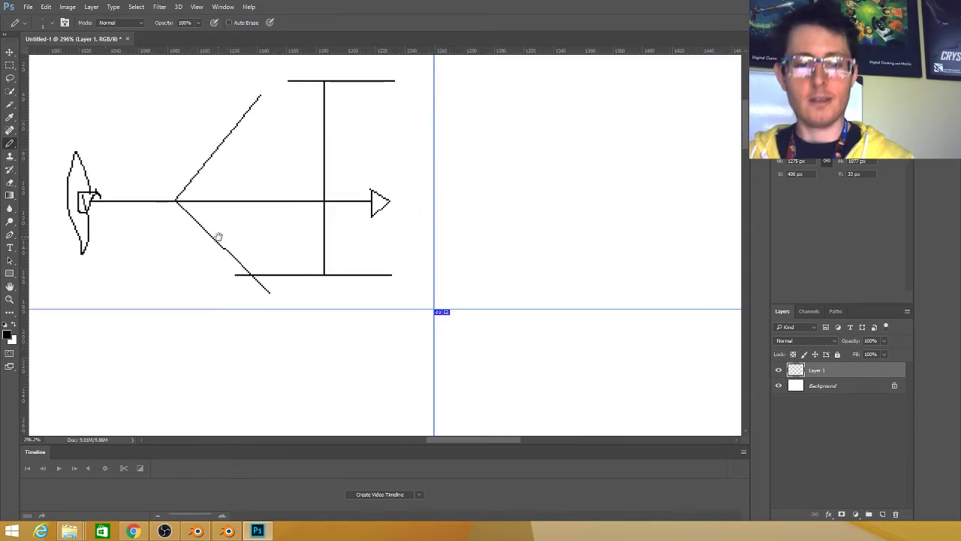
pyautogui.moveTo(248, 246); pyautogui.dragTo(310, 288)
pyautogui.moveTo(236, 282); pyautogui.dragTo(340, 279)
pyautogui.hotkey('ctrl', 'alt', 'z')
pyautogui.hotkey('ctrl', 'alt', 'z')
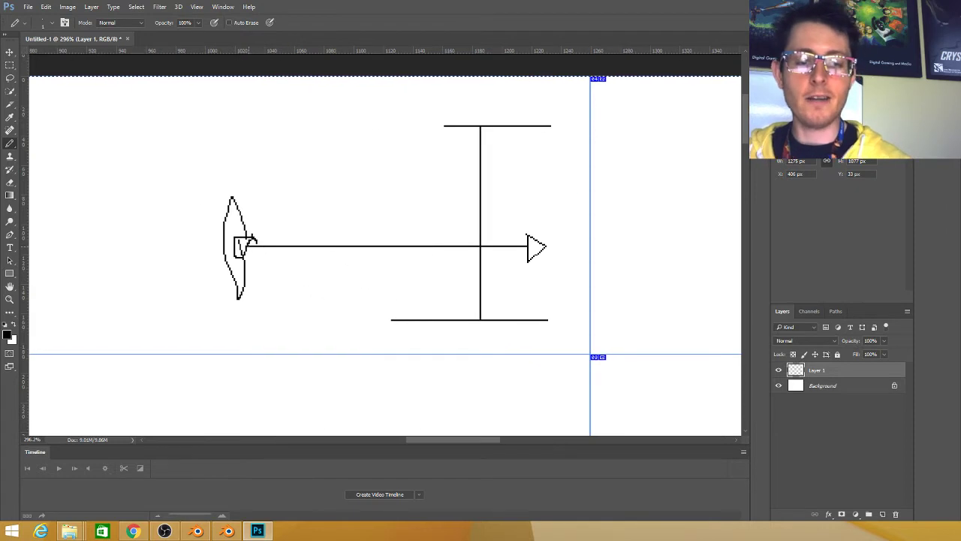
# Draw two straight sight lines diverging from the head, one above and one below the arrow, and sketch a narrow glasses-like outline between them.
pyautogui.keyDown('shift'); pyautogui.click(349, 379); pyautogui.keyUp('shift')
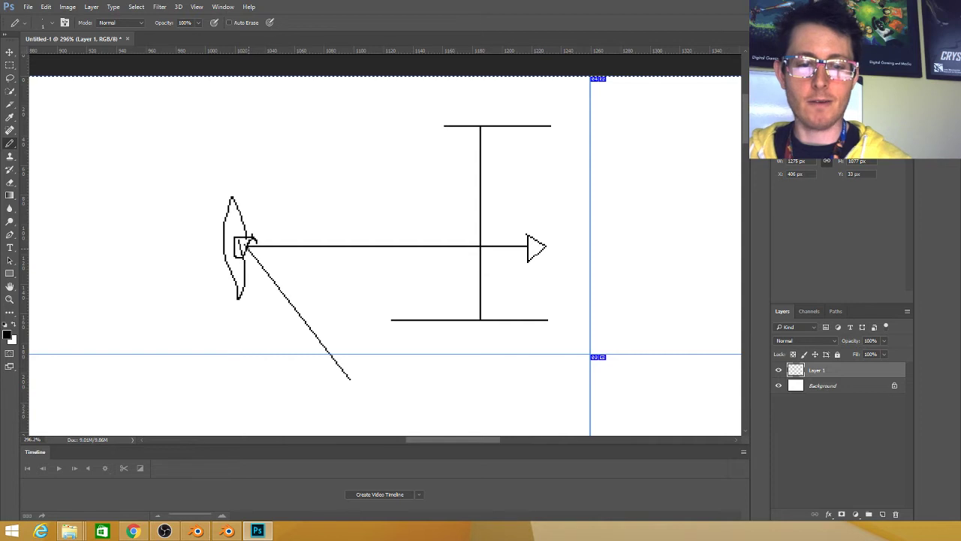
pyautogui.keyDown('shift'); pyautogui.click(365, 144); pyautogui.keyUp('shift')
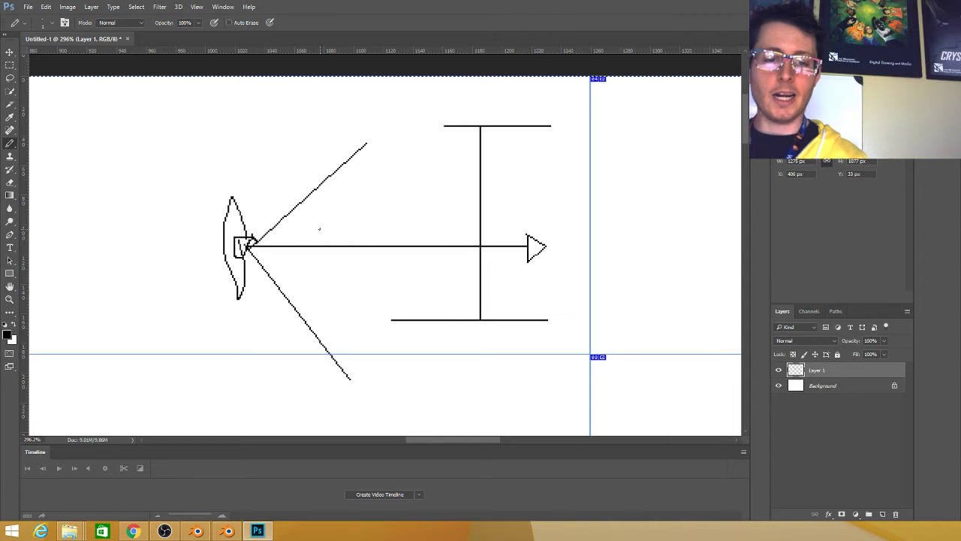
pyautogui.moveTo(319, 229)
pyautogui.mouseDown()
pyautogui.moveTo(321, 267)
pyautogui.moveTo(330, 196)
pyautogui.moveTo(329, 182)
pyautogui.moveTo(317, 180)
pyautogui.mouseUp()
pyautogui.moveTo(320, 276)
pyautogui.mouseDown()
pyautogui.moveTo(334, 282)
pyautogui.moveTo(326, 339)
pyautogui.moveTo(309, 333)
pyautogui.mouseUp()
pyautogui.moveTo(320, 285); pyautogui.dragTo(319, 332)
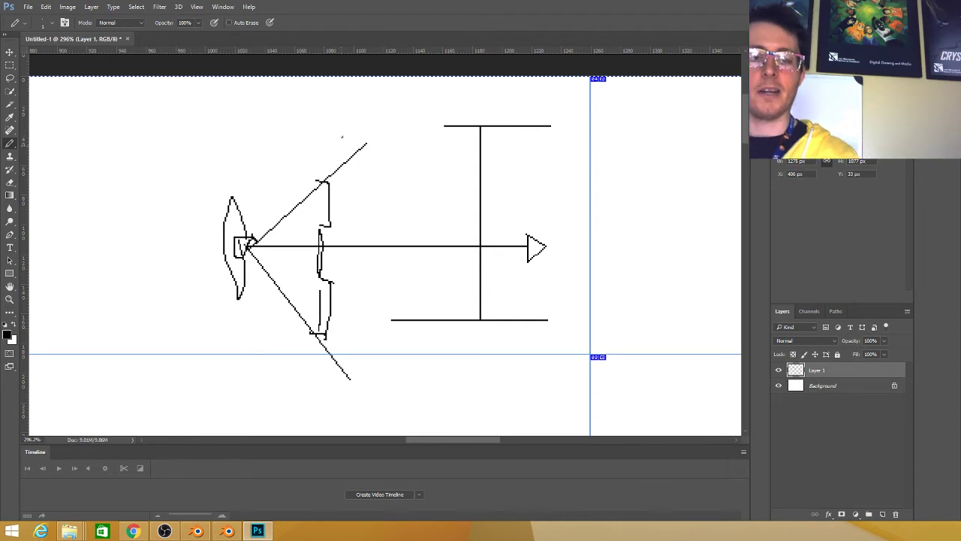
pyautogui.moveTo(325, 199); pyautogui.dragTo(325, 226)
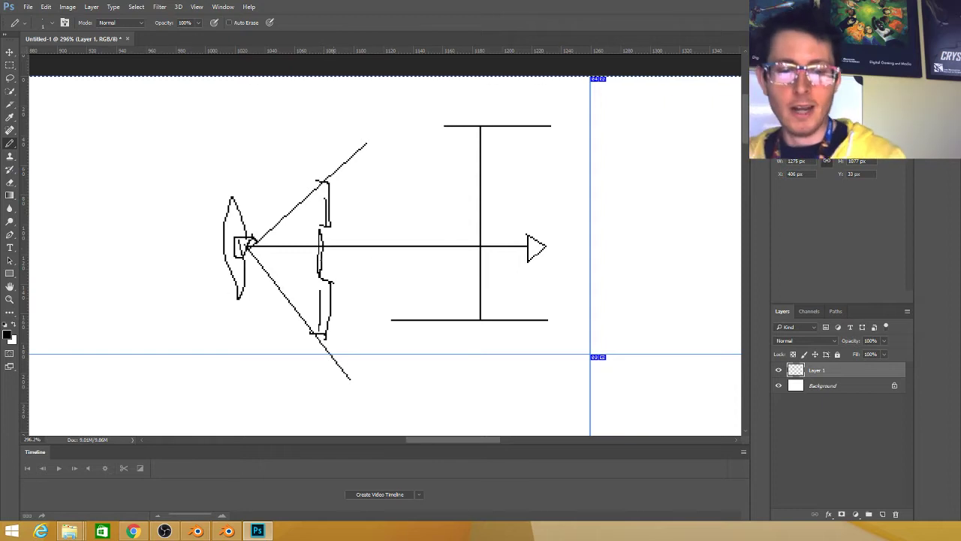
# Draw a slanted four-sided outline with straight Pencil segments in the empty grid cell left of the head diagram.
pyautogui.moveTo(223, 345)
pyautogui.mouseDown()
pyautogui.moveTo(544, 395)
pyautogui.moveTo(821, 282)
pyautogui.mouseUp()
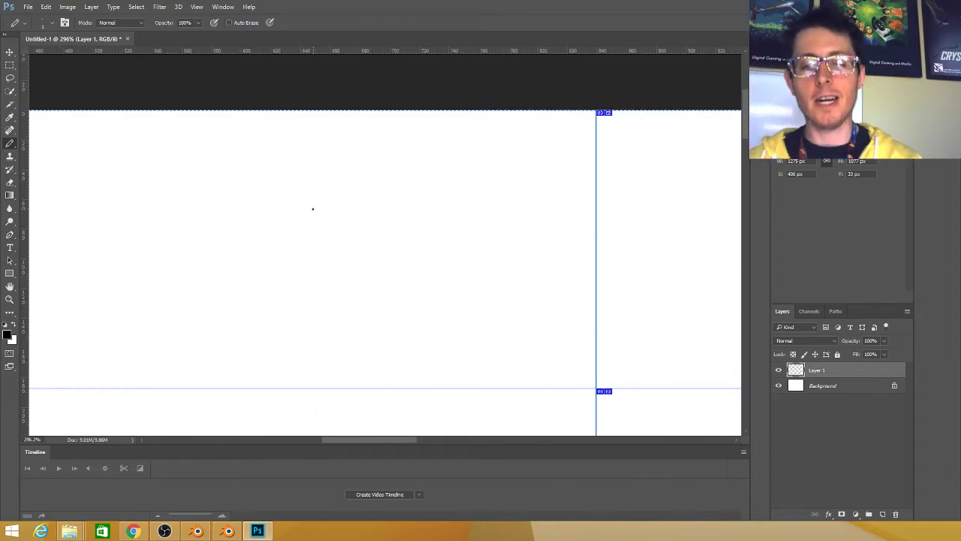
pyautogui.moveTo(312, 211)
pyautogui.mouseDown()
pyautogui.moveTo(317, 277)
pyautogui.moveTo(318, 215)
pyautogui.mouseUp()
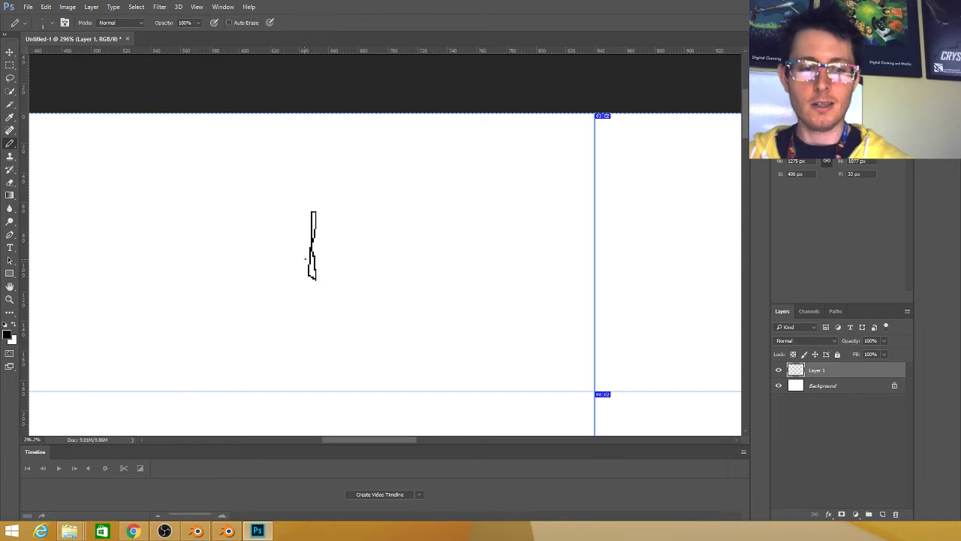
pyautogui.hotkey('ctrl', 'z')
pyautogui.moveTo(331, 217); pyautogui.dragTo(247, 202)
pyautogui.keyDown('shift'); pyautogui.click(258, 280); pyautogui.keyUp('shift')
pyautogui.keyDown('shift'); pyautogui.click(330, 270); pyautogui.keyUp('shift')
pyautogui.keyDown('shift'); pyautogui.click(330, 217); pyautogui.keyUp('shift')
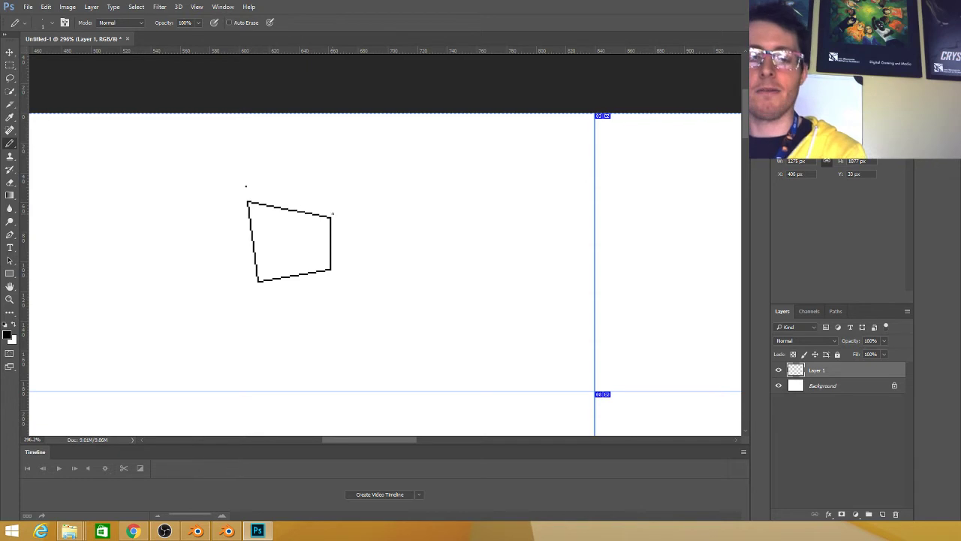
# Add a slanted line labelled 35 above the four-sided outline, and draw a separate straight vertical line beside it.
pyautogui.keyDown('shift'); pyautogui.click(332, 213); pyautogui.keyUp('shift')
pyautogui.moveTo(270, 173)
pyautogui.mouseDown()
pyautogui.moveTo(291, 185)
pyautogui.moveTo(279, 188)
pyautogui.moveTo(306, 172)
pyautogui.moveTo(297, 190)
pyautogui.mouseUp()
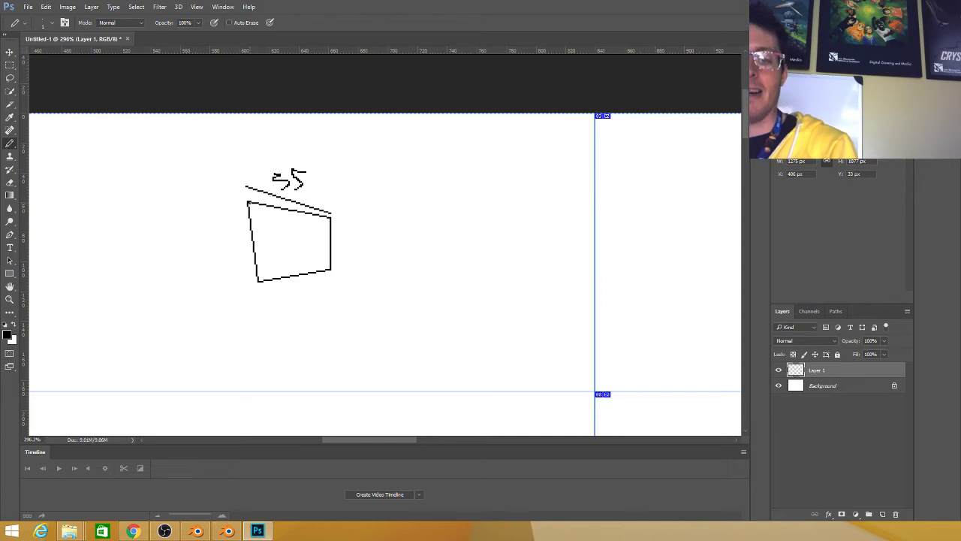
pyautogui.keyDown('shift'); pyautogui.click(331, 270); pyautogui.keyUp('shift')
pyautogui.hotkey('ctrl', 'z')
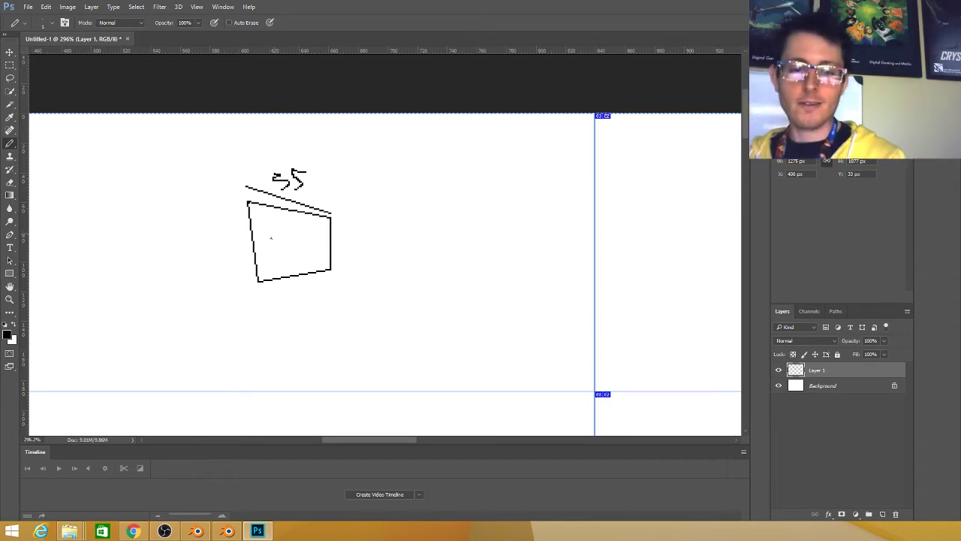
pyautogui.click(443, 185)
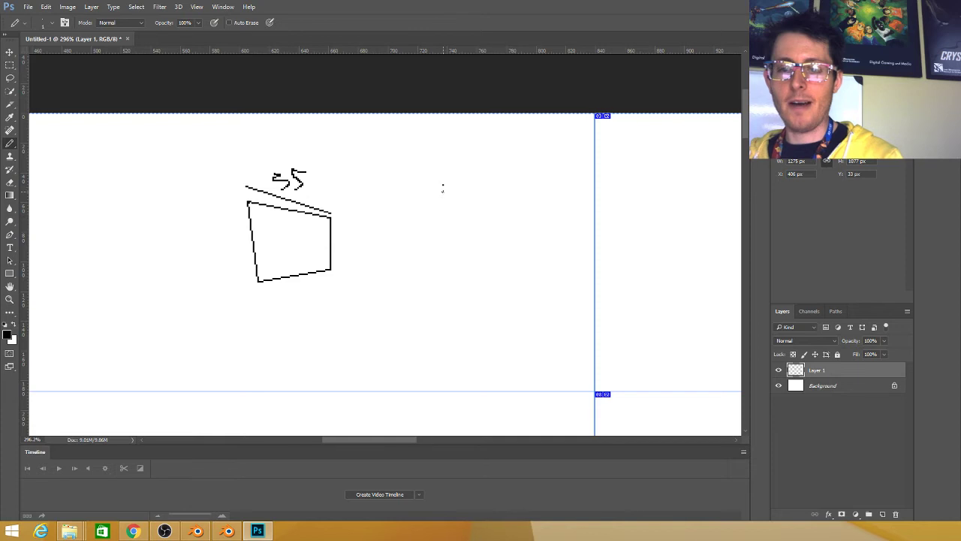
pyautogui.moveTo(443, 185); pyautogui.dragTo(443, 275)
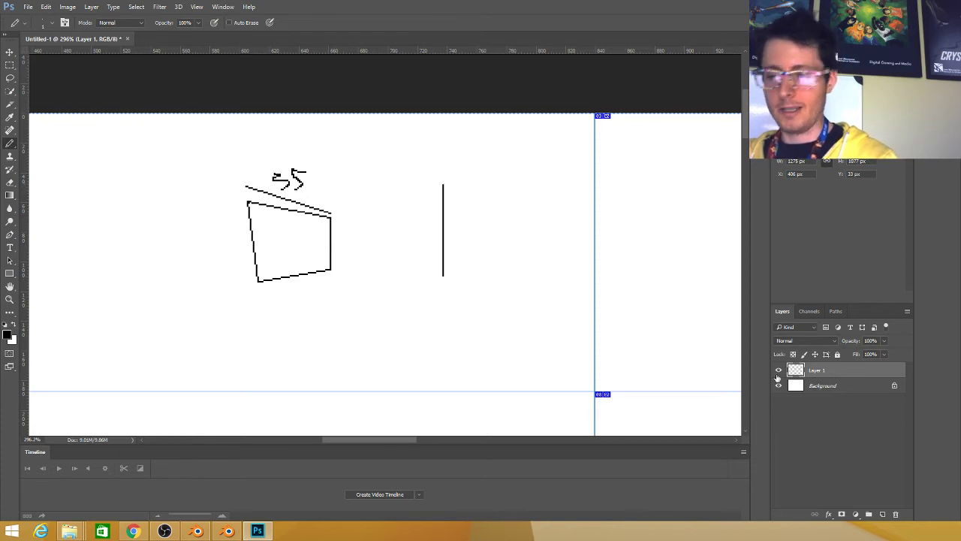
# Marquee-select a square about 60 px wide below and right of the vertical line and fill it with light red.
pyautogui.click(9, 54)
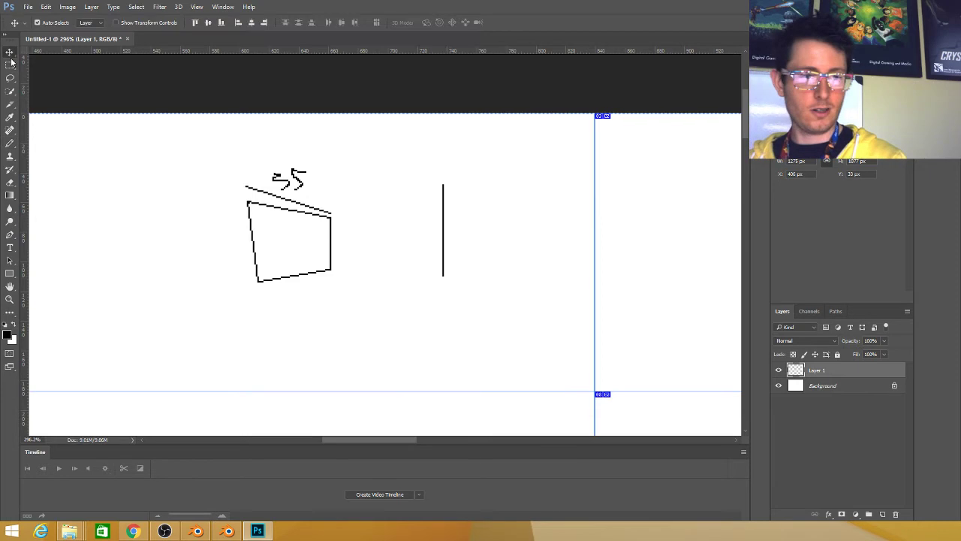
pyautogui.click(11, 66)
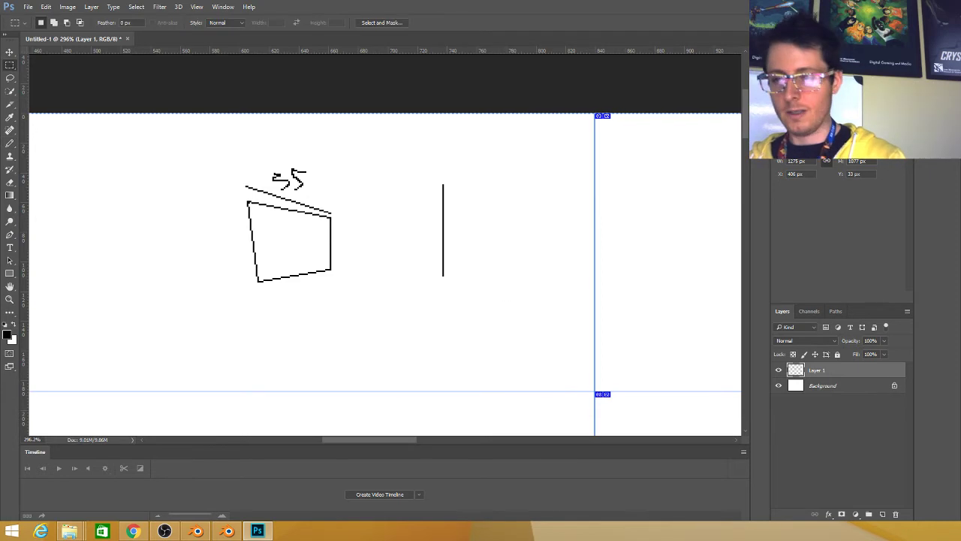
pyautogui.click(832, 68)
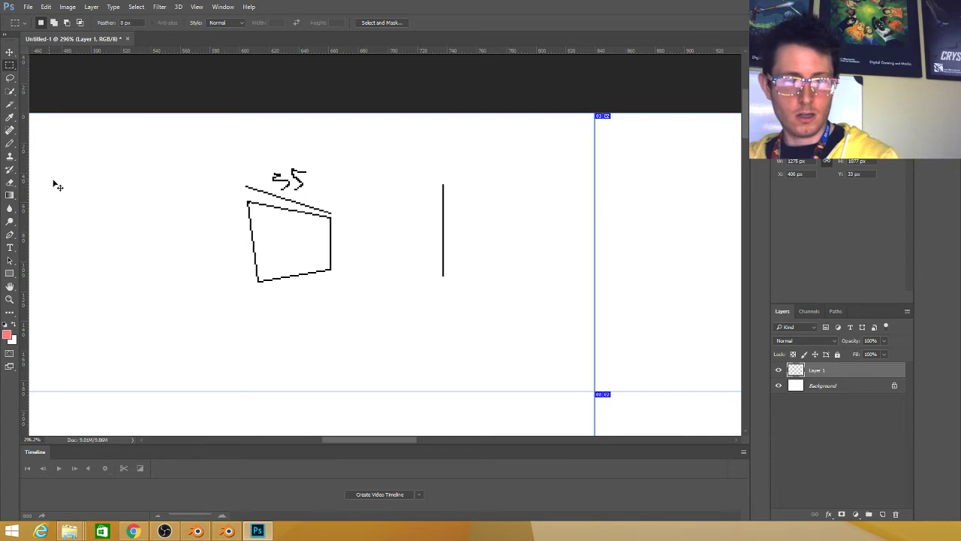
pyautogui.moveTo(496, 287); pyautogui.dragTo(589, 372)
pyautogui.hotkey('alt', 'BackSpace')
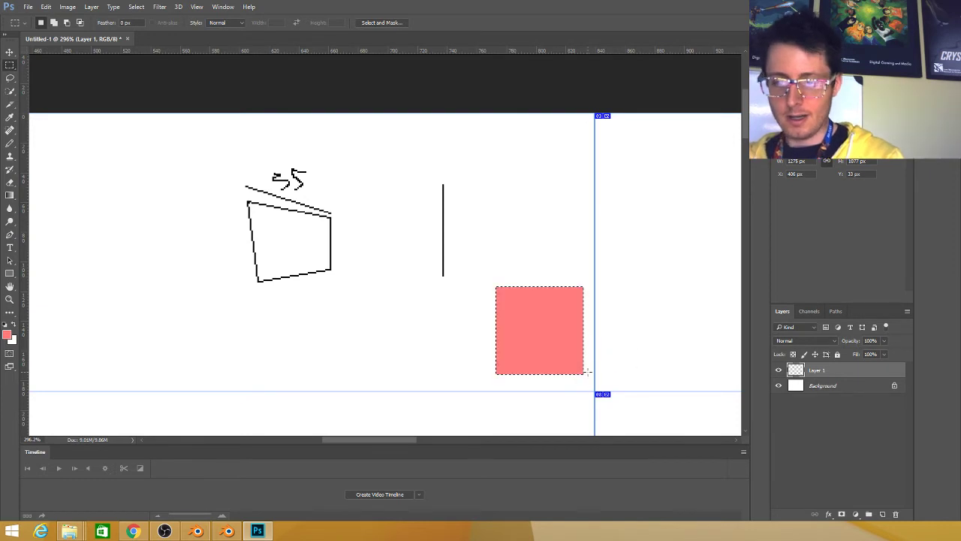
# Deselect the red square and draw black Pencil lines along its left and lower edges and across both diagonals.
pyautogui.scroll(3, 578, 372)
pyautogui.moveTo(427, 322); pyautogui.dragTo(385, 337)
pyautogui.press('b')
pyautogui.hotkey('ctrl', 'f')
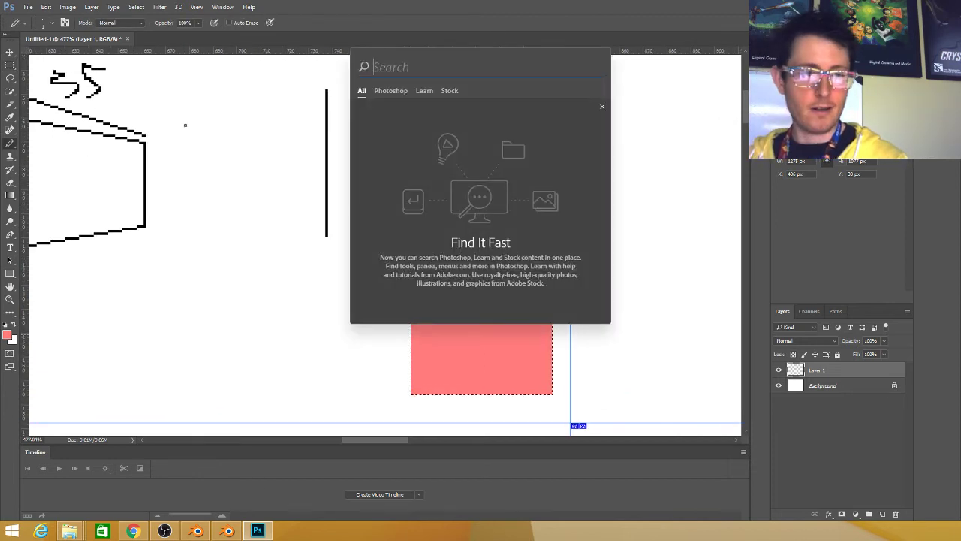
pyautogui.press('Escape')
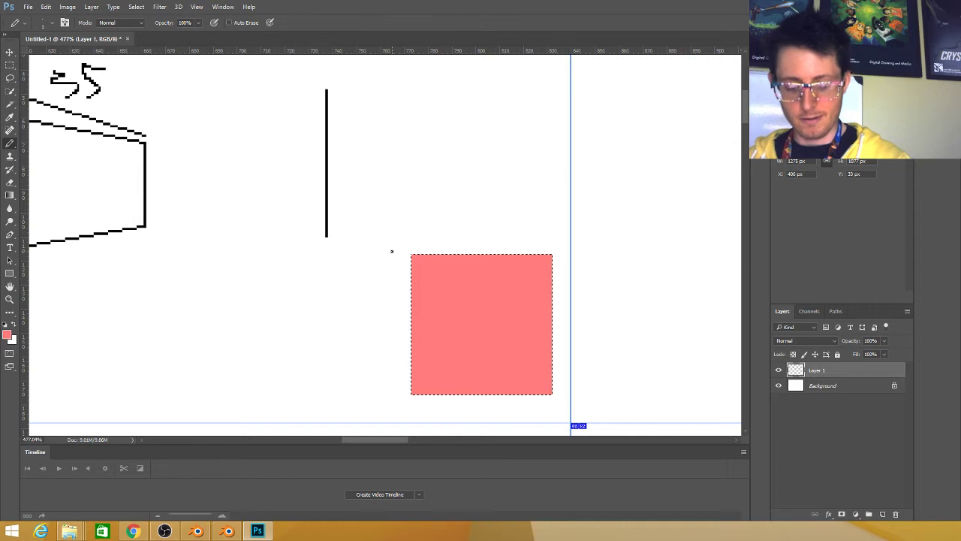
pyautogui.hotkey('ctrl', 'd')
pyautogui.press('d')
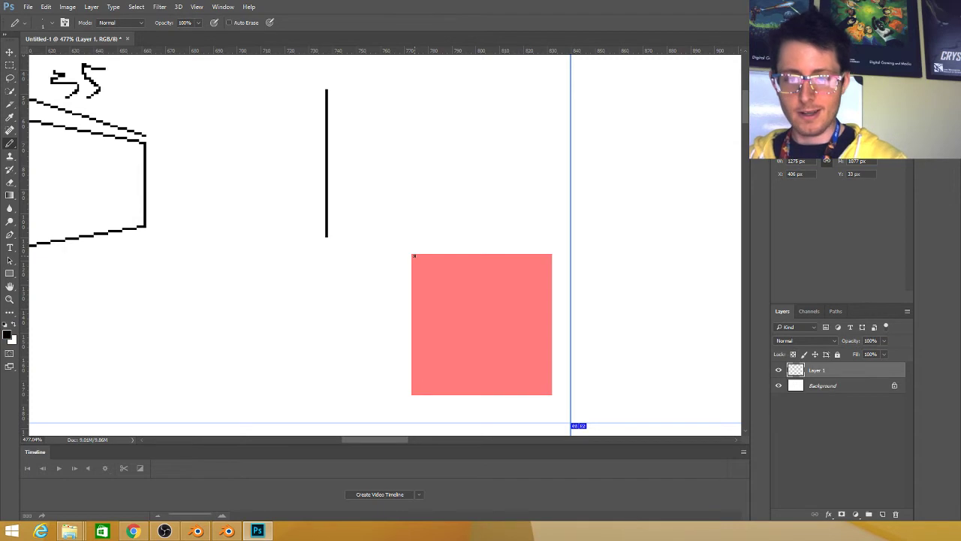
pyautogui.moveTo(410, 256)
pyautogui.mouseDown()
pyautogui.moveTo(426, 395)
pyautogui.moveTo(410, 395)
pyautogui.moveTo(546, 387)
pyautogui.mouseUp()
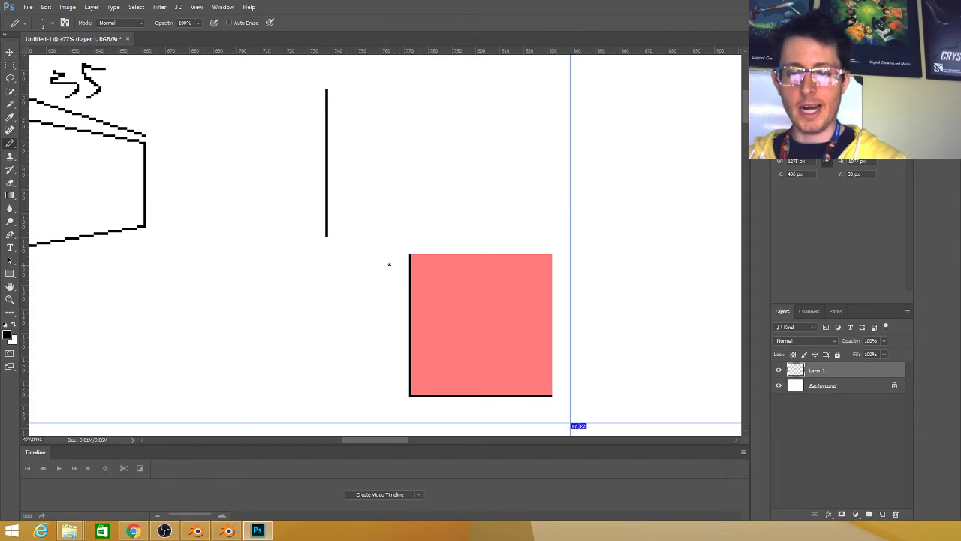
pyautogui.click(410, 256)
pyautogui.keyDown('shift'); pyautogui.click(550, 394); pyautogui.keyUp('shift')
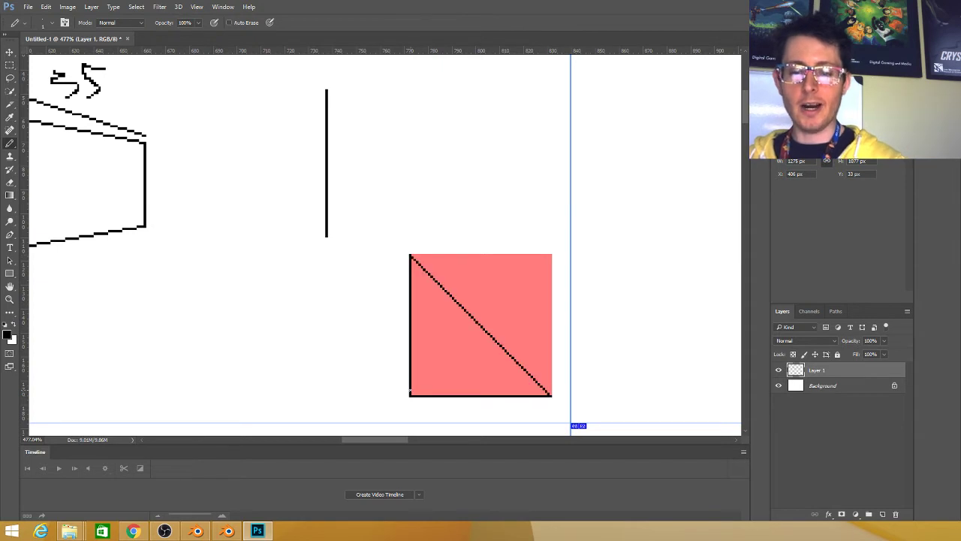
pyautogui.keyDown('shift'); pyautogui.click(551, 254); pyautogui.keyUp('shift')
# Draw a vertical line from the red square's centre to above its upper edge and handwrite the label 17.5 there.
pyautogui.click(479, 326)
pyautogui.keyDown('shift'); pyautogui.click(479, 197); pyautogui.keyUp('shift')
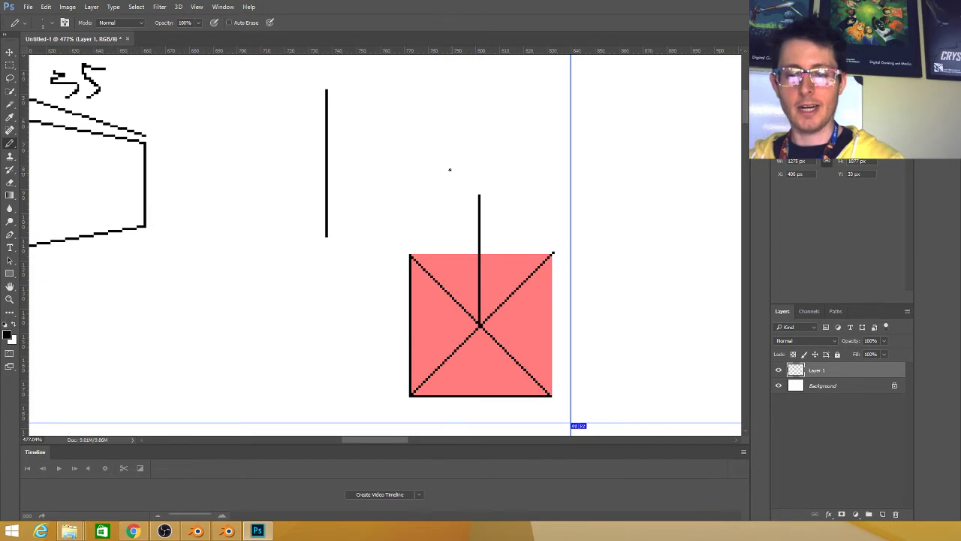
pyautogui.moveTo(459, 166)
pyautogui.mouseDown()
pyautogui.moveTo(464, 191)
pyautogui.moveTo(479, 165)
pyautogui.moveTo(481, 184)
pyautogui.mouseUp()
pyautogui.click(489, 180)
pyautogui.moveTo(528, 153)
pyautogui.mouseDown()
pyautogui.moveTo(509, 154)
pyautogui.moveTo(531, 168)
pyautogui.moveTo(506, 177)
pyautogui.mouseUp()
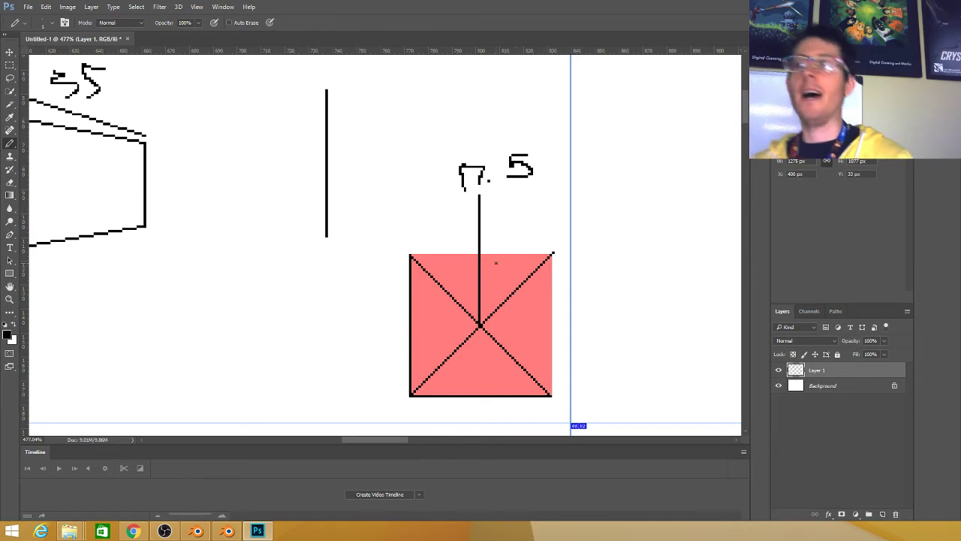
# Draw a straight, slightly descending Pencil line in the canvas area below the head and arrow diagram.
pyautogui.scroll(-5, 350, 318)
pyautogui.moveTo(315, 299); pyautogui.dragTo(418, 38)
pyautogui.hscroll(-5, 620, 272)
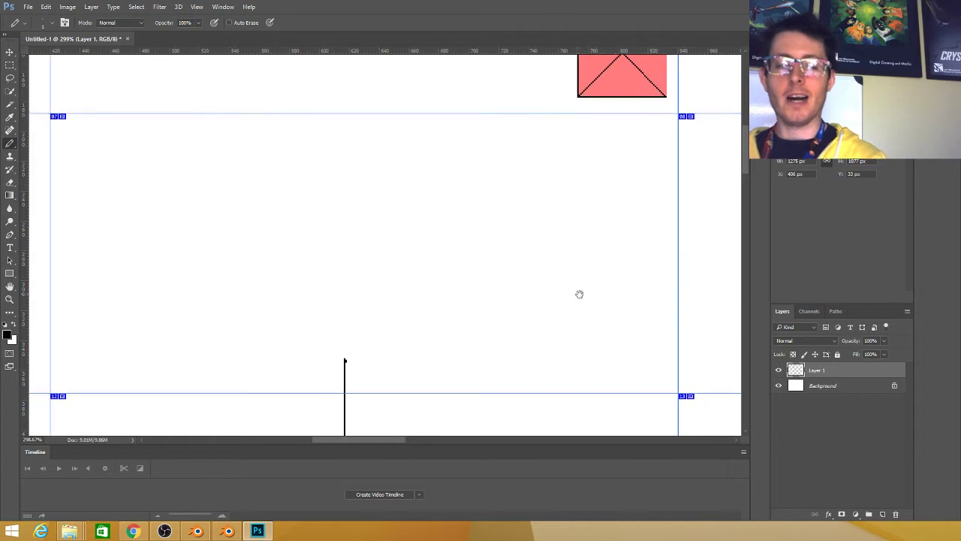
pyautogui.moveTo(683, 274)
pyautogui.mouseDown()
pyautogui.moveTo(249, 236)
pyautogui.moveTo(43, 247)
pyautogui.mouseUp()
pyautogui.moveTo(410, 348)
pyautogui.mouseDown()
pyautogui.moveTo(138, 275)
pyautogui.moveTo(117, 313)
pyautogui.moveTo(182, 317)
pyautogui.mouseUp()
pyautogui.click(93, 238)
pyautogui.keyDown('shift'); pyautogui.click(463, 307); pyautogui.keyUp('shift')
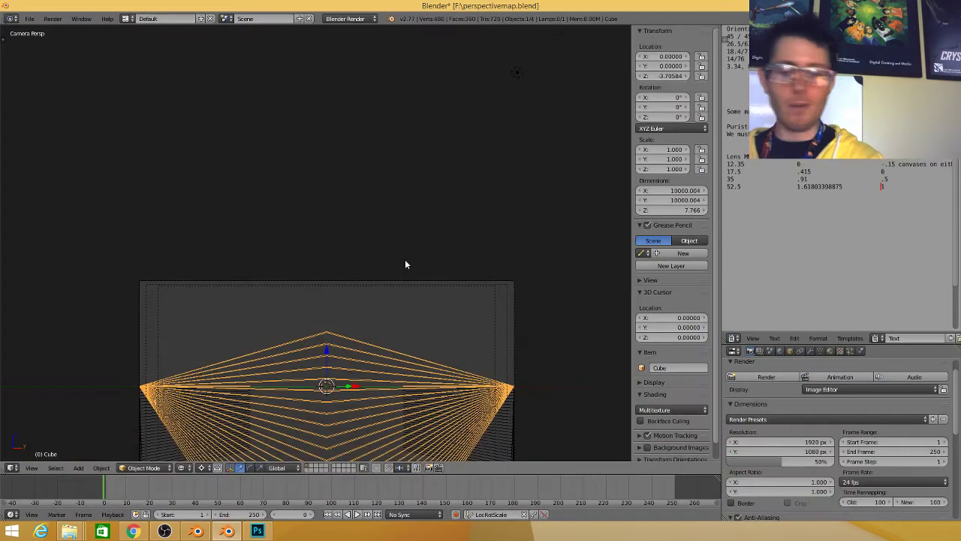
# Display the perspective grid in solid shading within the camera view.
pyautogui.scroll(1, 393, 270)
pyautogui.scroll(-2, 347, 233)
pyautogui.press('z')
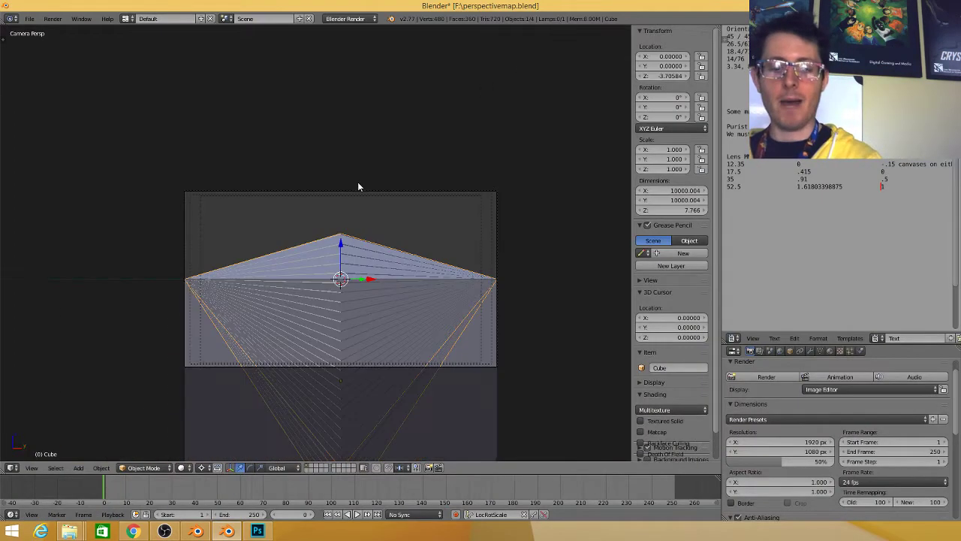
pyautogui.scroll(4, 358, 185)
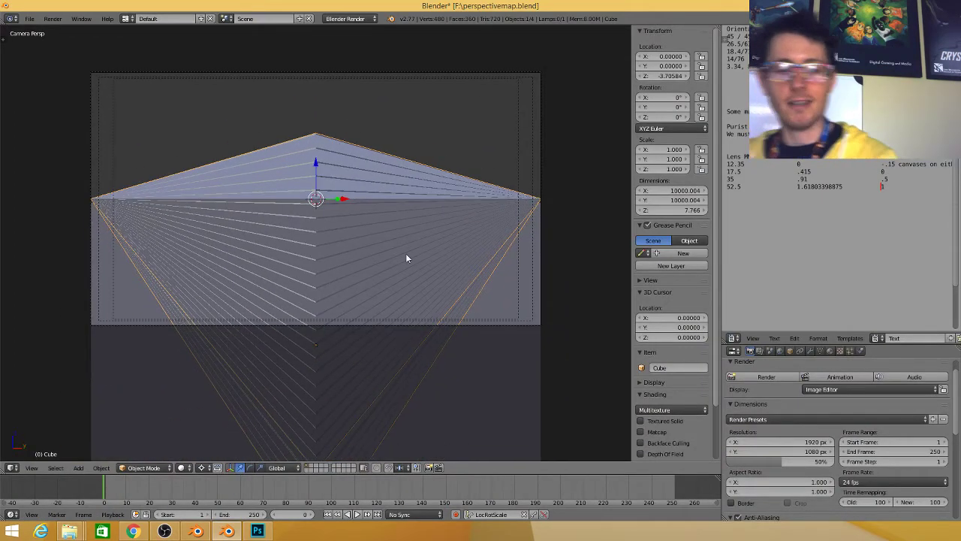
pyautogui.scroll(4, 476, 226)
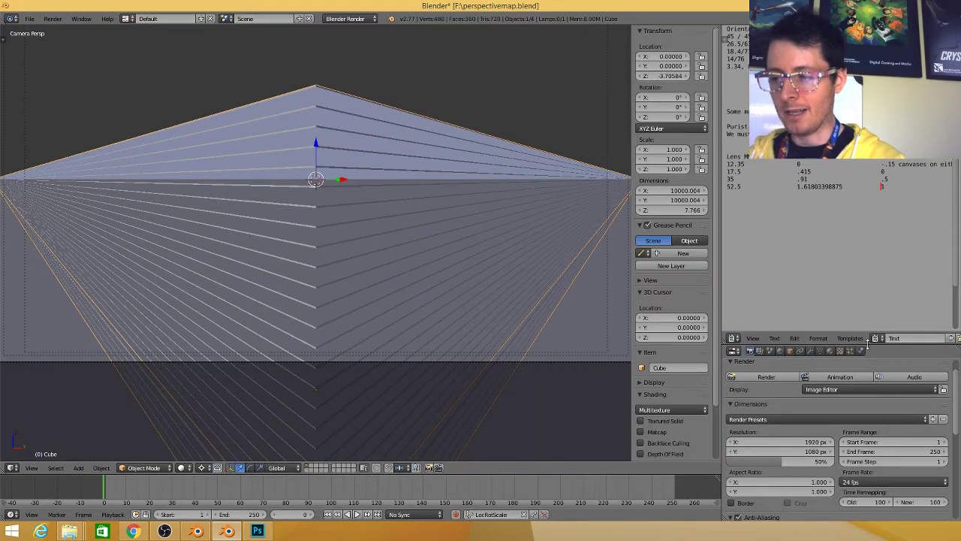
# Enlarge the properties editor, select the camera by its frame and show its lens settings.
pyautogui.moveTo(871, 345); pyautogui.dragTo(812, 147)
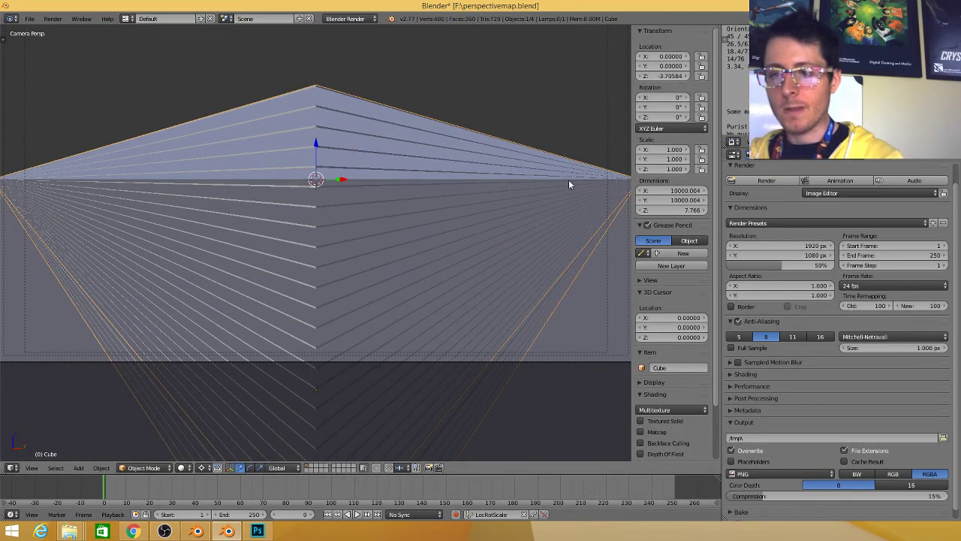
pyautogui.rightClick(542, 364)
pyautogui.rightClick(543, 364)
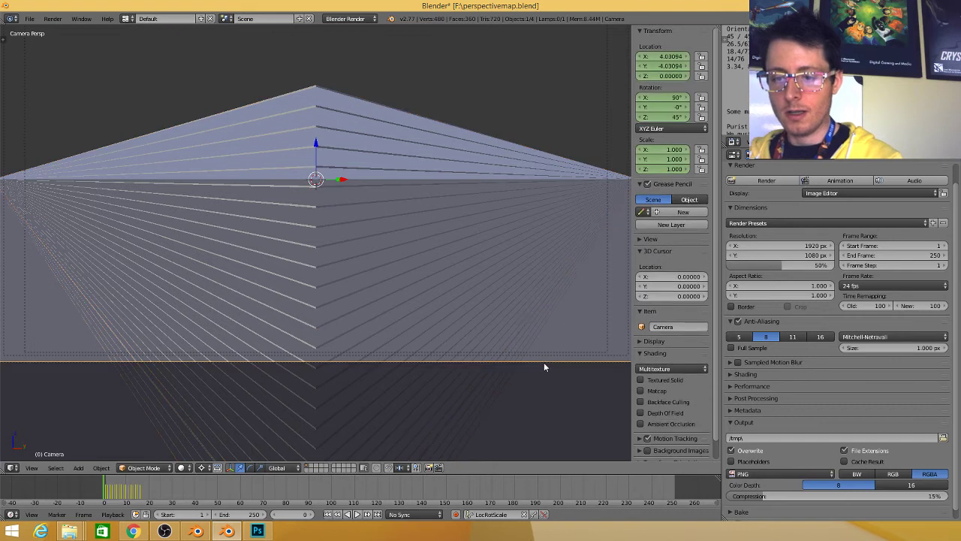
pyautogui.moveTo(536, 290); pyautogui.dragTo(518, 329)
pyautogui.scroll(-1, 509, 328)
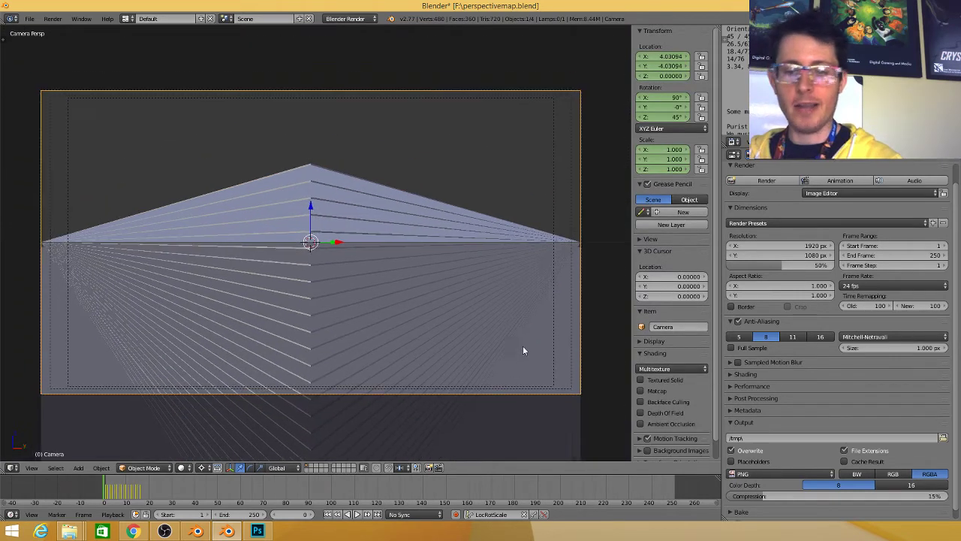
pyautogui.click(813, 157)
pyautogui.click(813, 160)
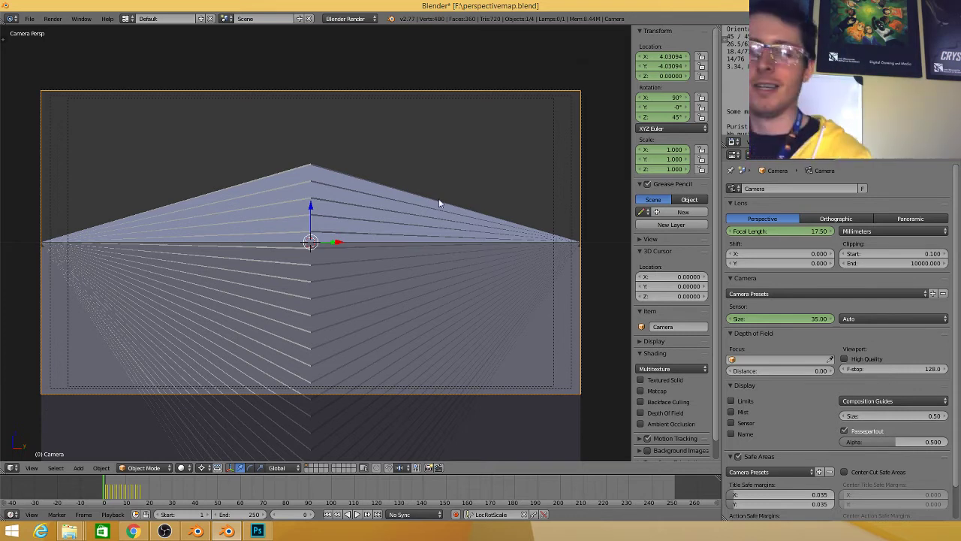
# Advance the timeline to frame 2 to view the grid through the 35 mm lens.
pyautogui.moveTo(395, 203); pyautogui.dragTo(389, 218)
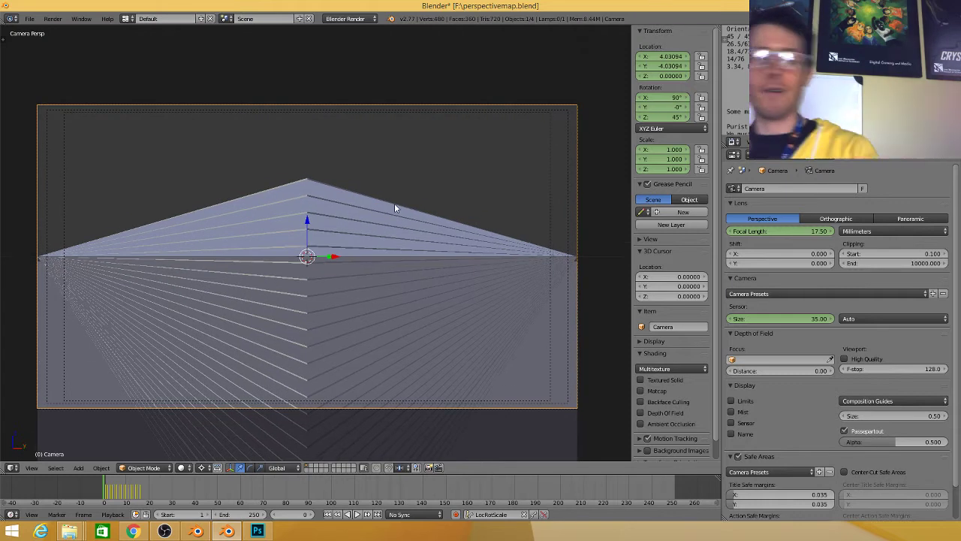
pyautogui.press('space')
pyautogui.press('Escape')
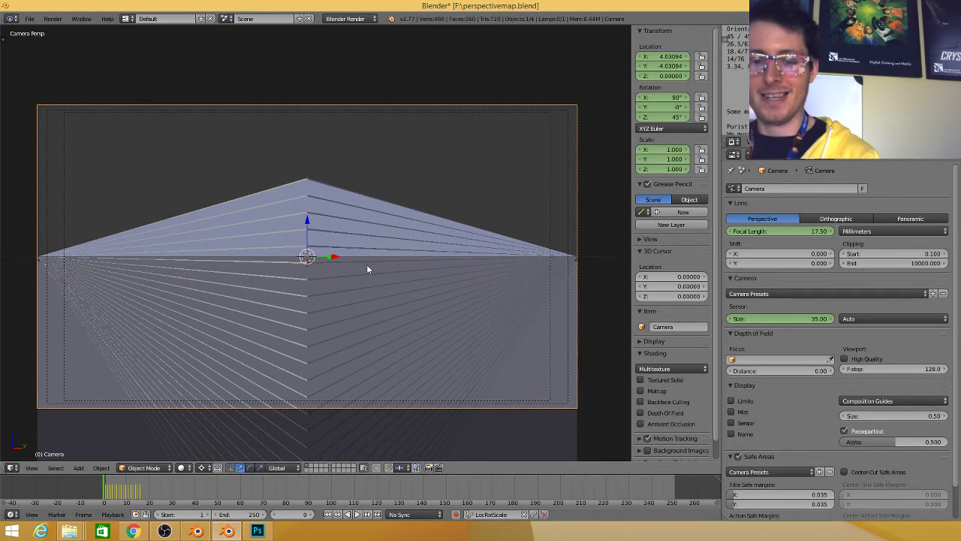
pyautogui.moveTo(368, 264); pyautogui.dragTo(377, 252)
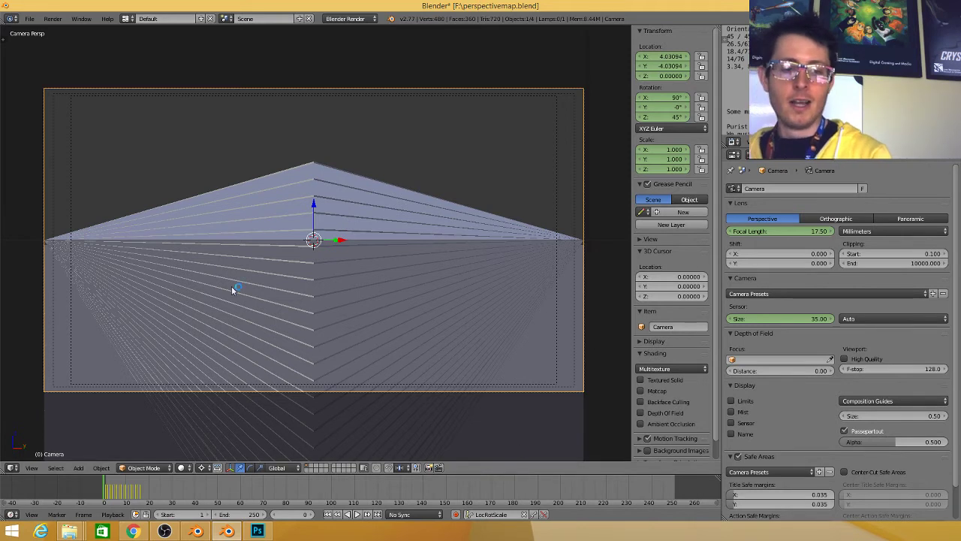
pyautogui.scroll(-5, 251, 325)
pyautogui.moveTo(256, 363); pyautogui.dragTo(254, 364)
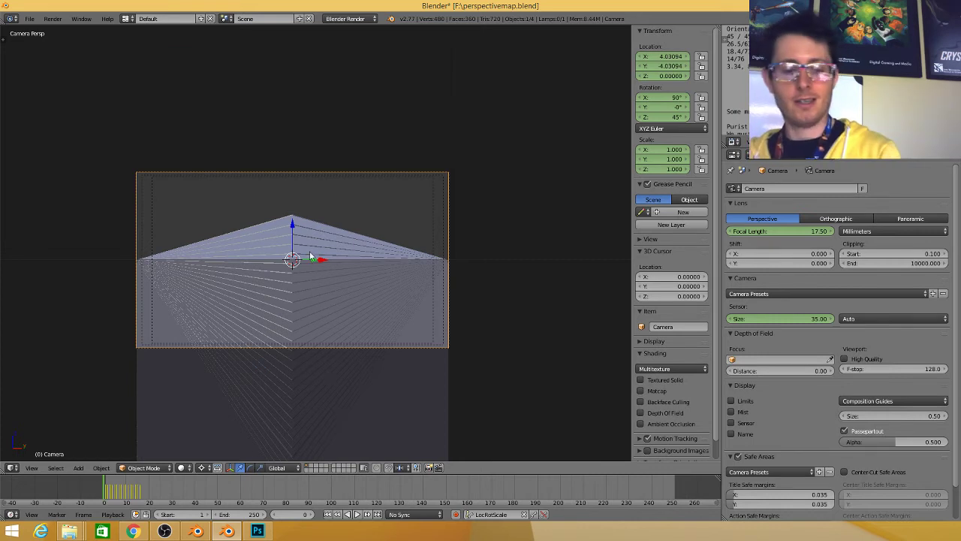
pyautogui.press('Right')
pyautogui.press('Right')
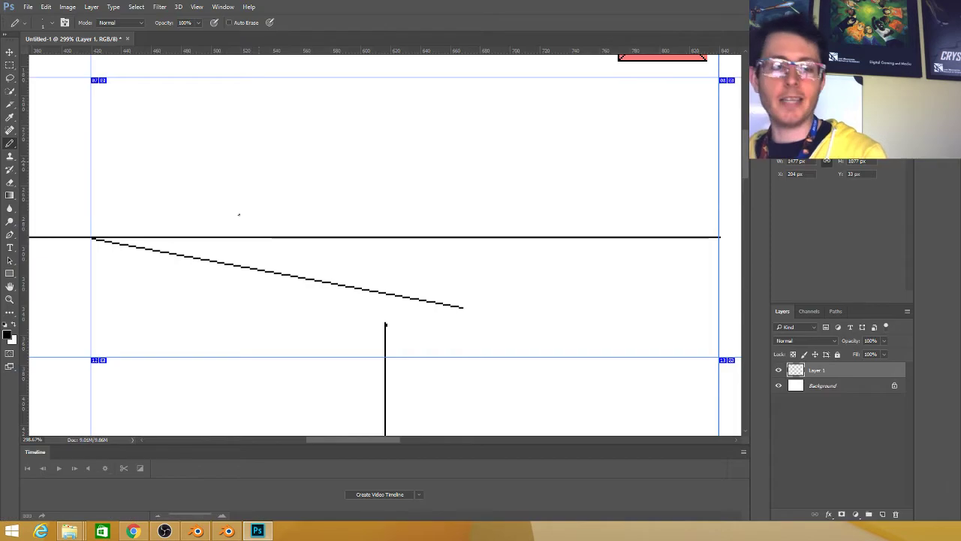
# Switch to Photoshop and draw a narrow upright Pencil outline around the red square's centre line plus short horizontal strokes at both ends of its upper edge.
pyautogui.scroll(-1, 220, 267)
pyautogui.scroll(-2, 220, 267)
pyautogui.scroll(4, 221, 267)
pyautogui.scroll(5, 317, 431)
pyautogui.moveTo(495, 233); pyautogui.dragTo(494, 241)
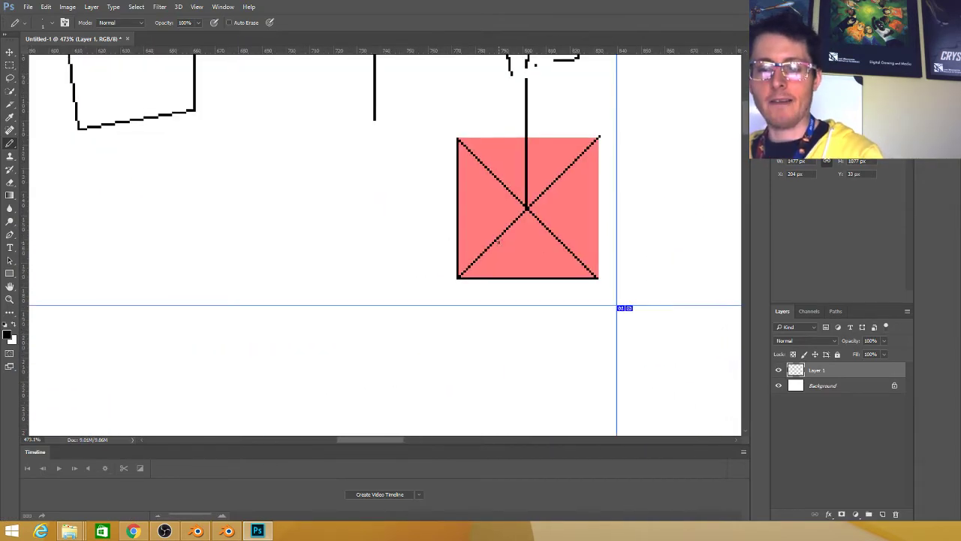
pyautogui.moveTo(531, 138)
pyautogui.mouseDown()
pyautogui.moveTo(539, 281)
pyautogui.moveTo(511, 275)
pyautogui.moveTo(518, 281)
pyautogui.moveTo(518, 141)
pyautogui.mouseUp()
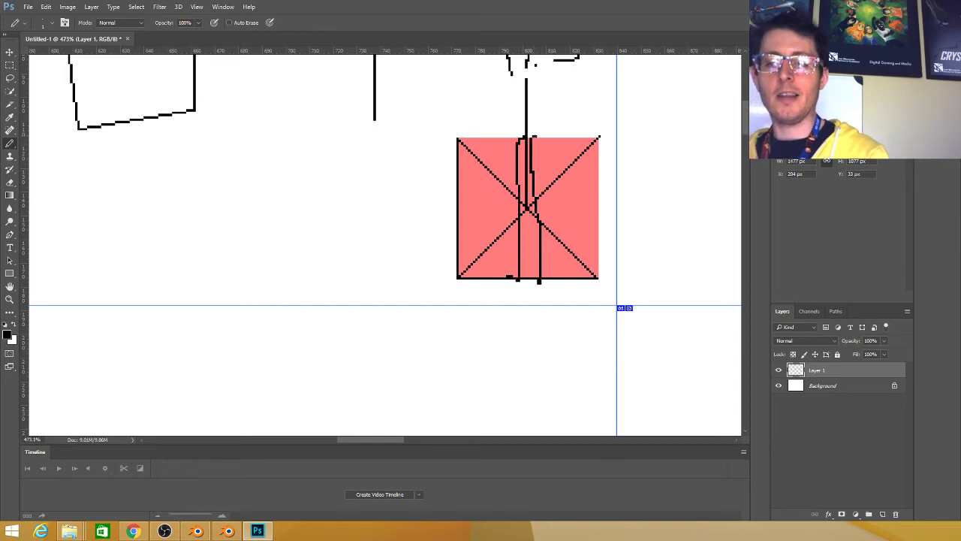
pyautogui.moveTo(454, 123); pyautogui.dragTo(522, 126)
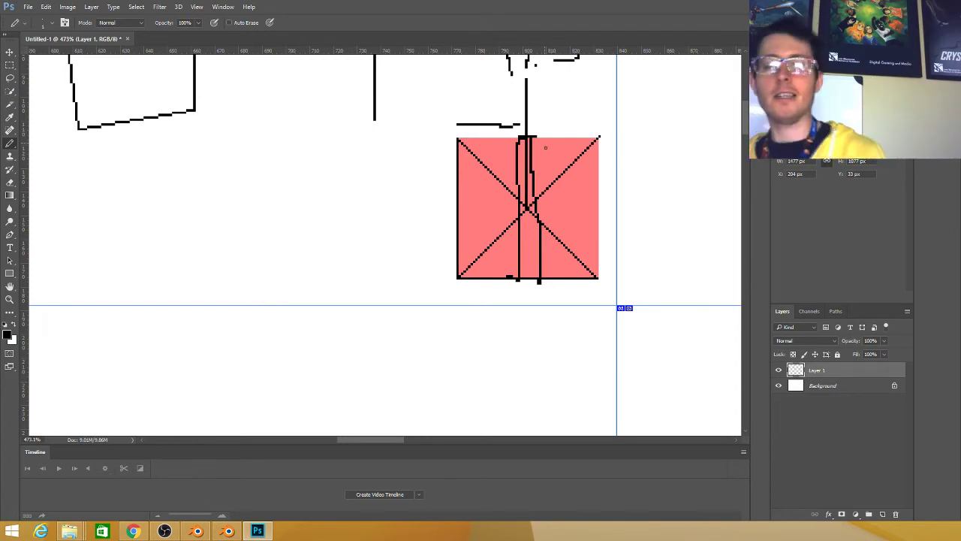
pyautogui.moveTo(525, 193)
pyautogui.mouseDown()
pyautogui.moveTo(488, 268)
pyautogui.moveTo(453, 280)
pyautogui.mouseUp()
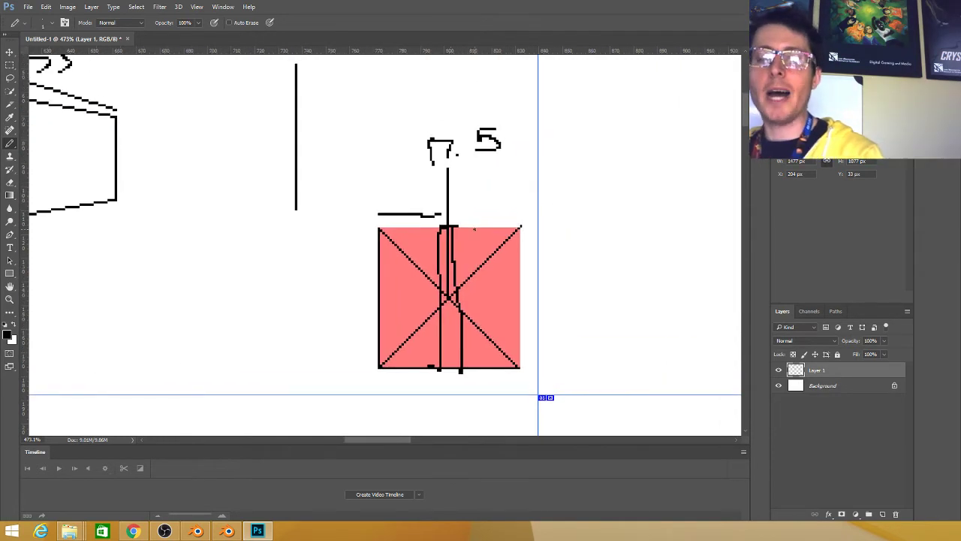
pyautogui.moveTo(476, 229); pyautogui.dragTo(526, 227)
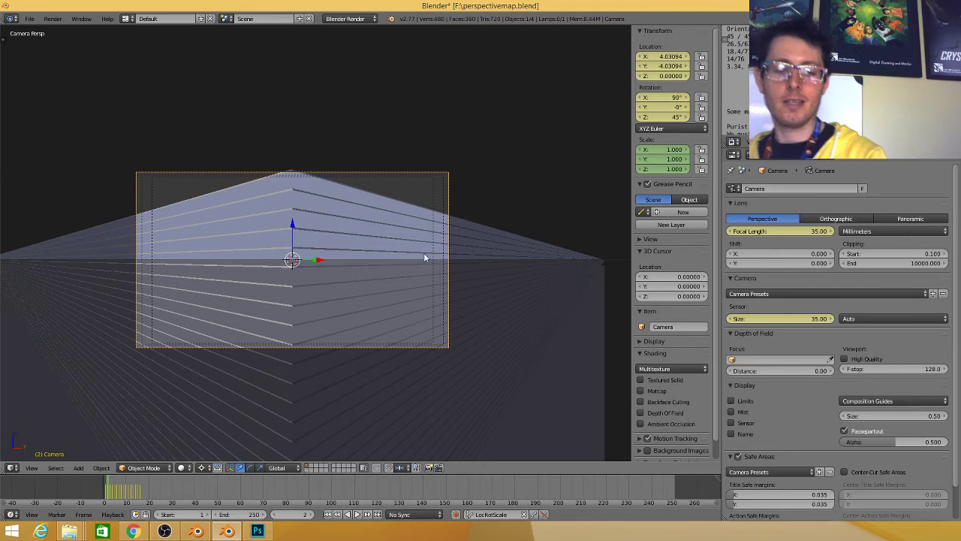
# Switch to Blender, deselect the camera and enlarge the text editor to reveal the lens and canvas distance table.
pyautogui.scroll(-2, 407, 243)
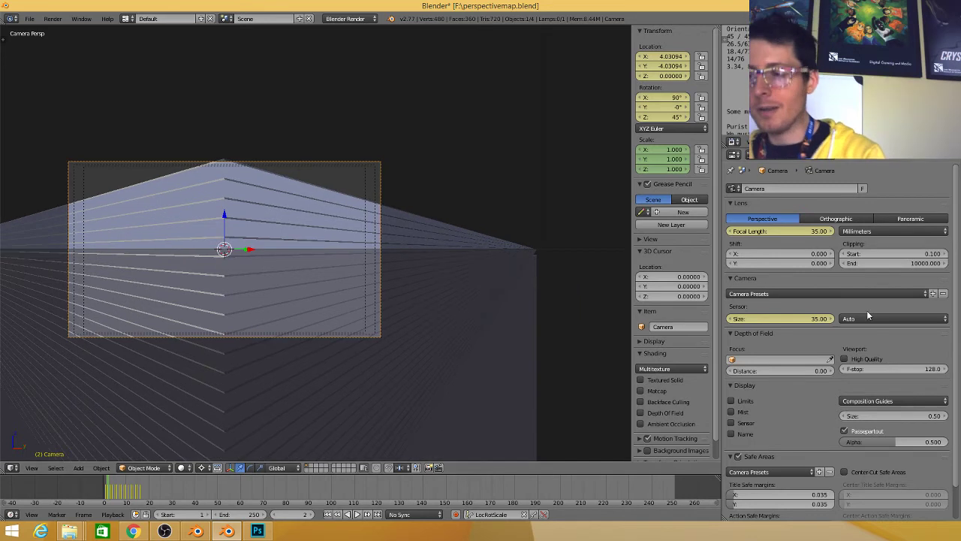
pyautogui.press('a')
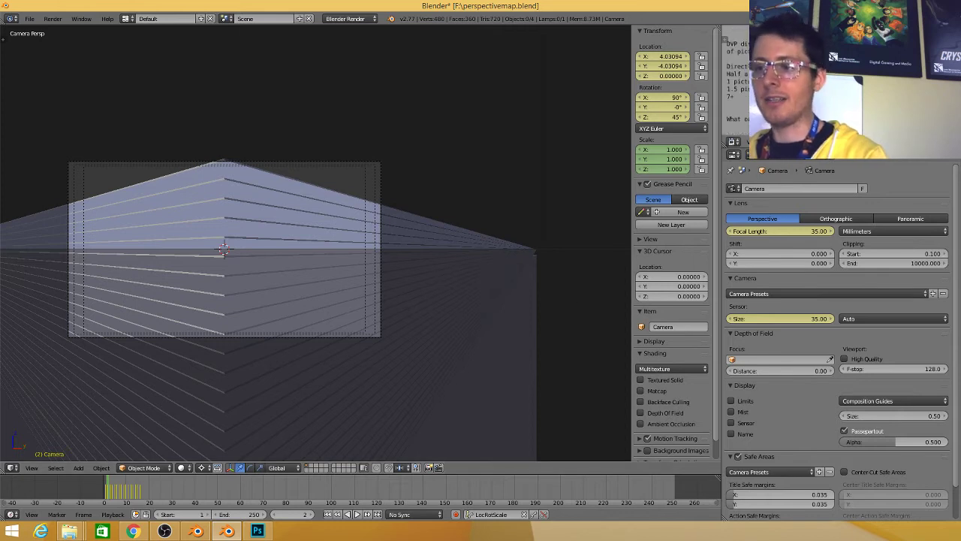
pyautogui.moveTo(850, 148); pyautogui.dragTo(850, 202)
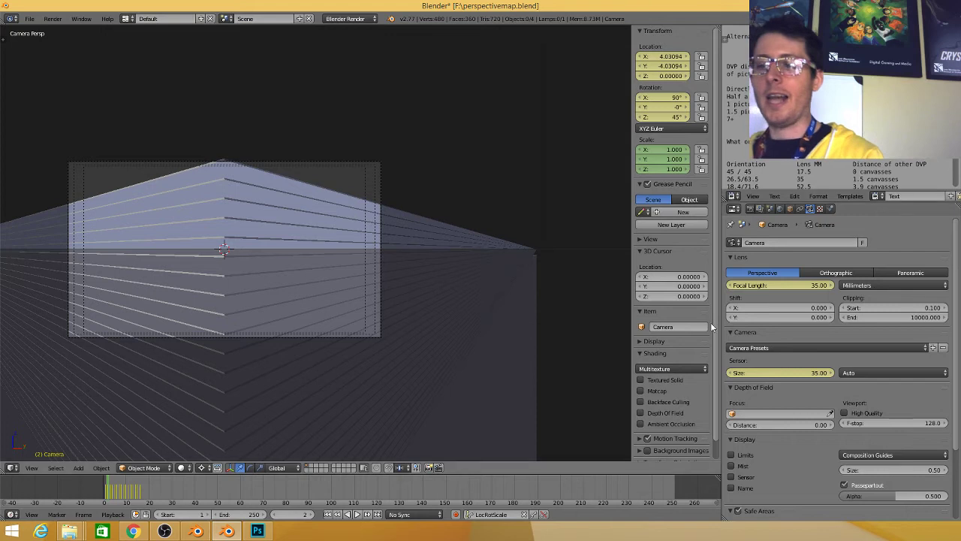
# Leave the focal length field unedited and advance the timeline to frame 3 to view the grid with the 52.5 mm lens.
pyautogui.click(818, 292)
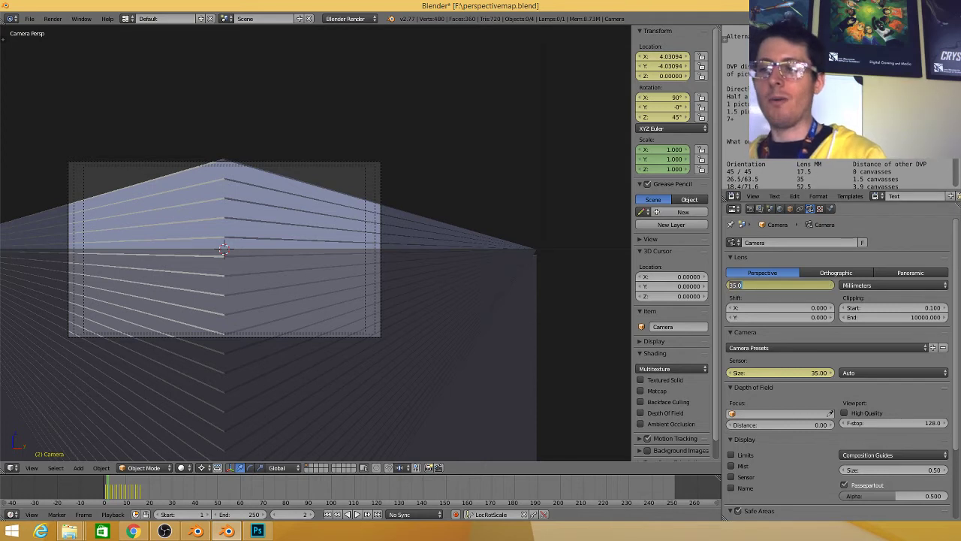
pyautogui.click(508, 152)
pyautogui.press('Right')
pyautogui.scroll(-4, 507, 154)
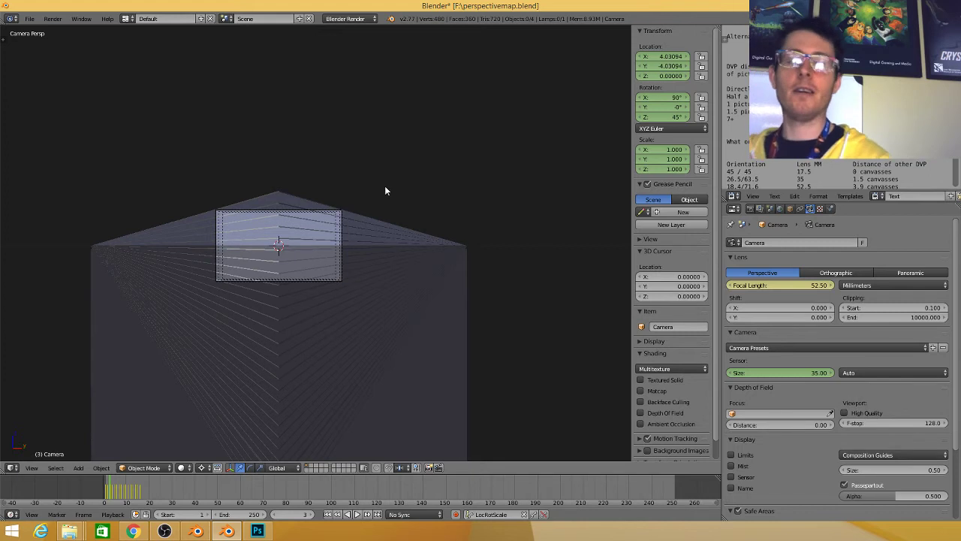
pyautogui.moveTo(358, 244); pyautogui.dragTo(386, 277)
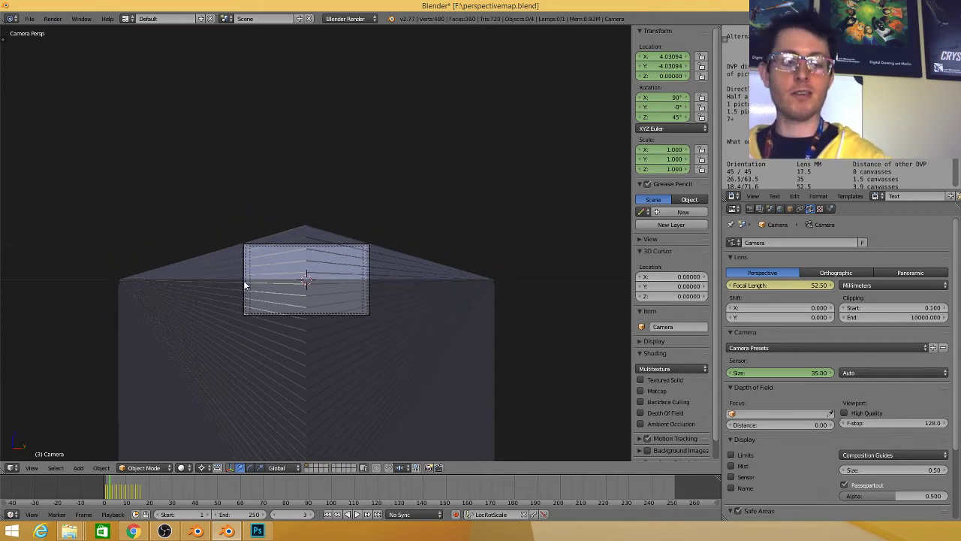
pyautogui.scroll(2, 399, 276)
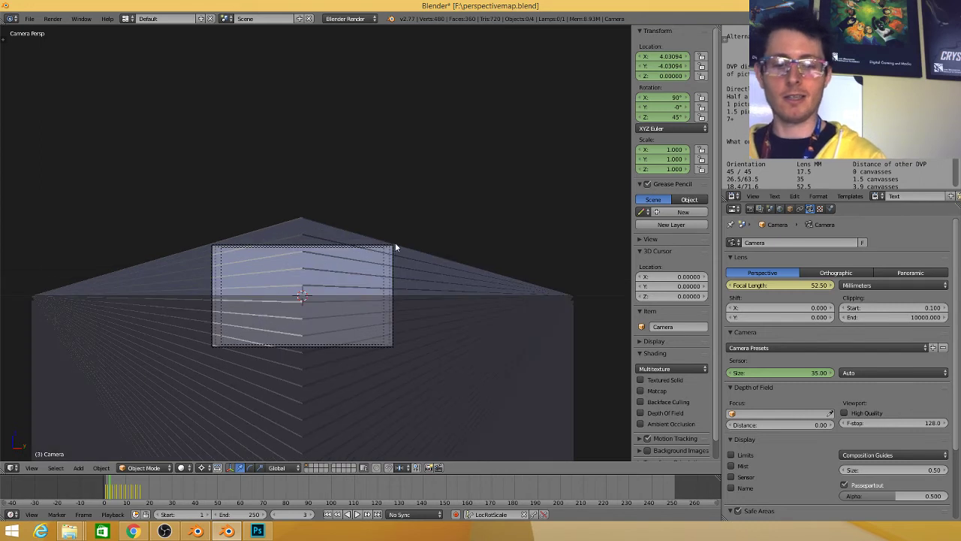
pyautogui.press('a')
pyautogui.press('a')
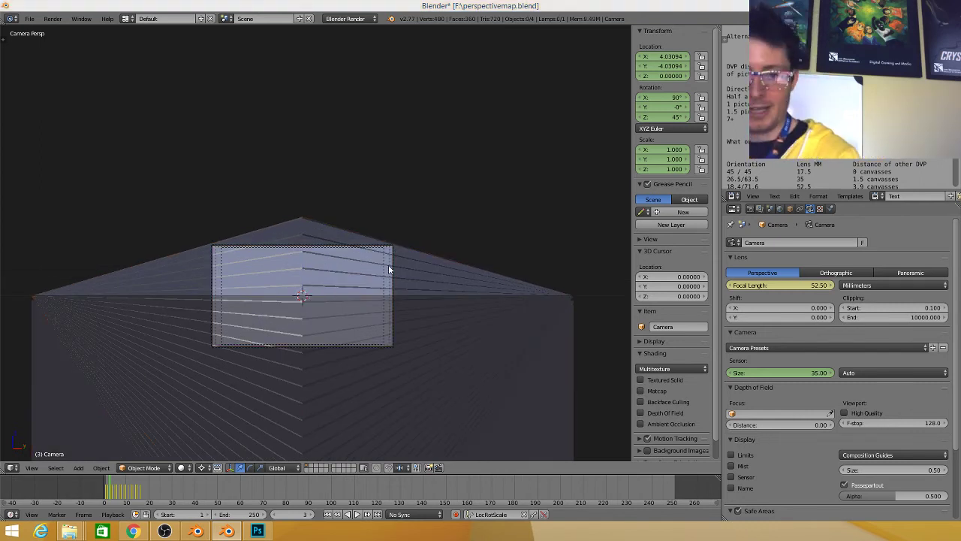
# Switch to Photoshop, create a new 3600 x 1080 px document and paste the captured Blender screenshot into it.
pyautogui.hotkey('alt', 'Tab')
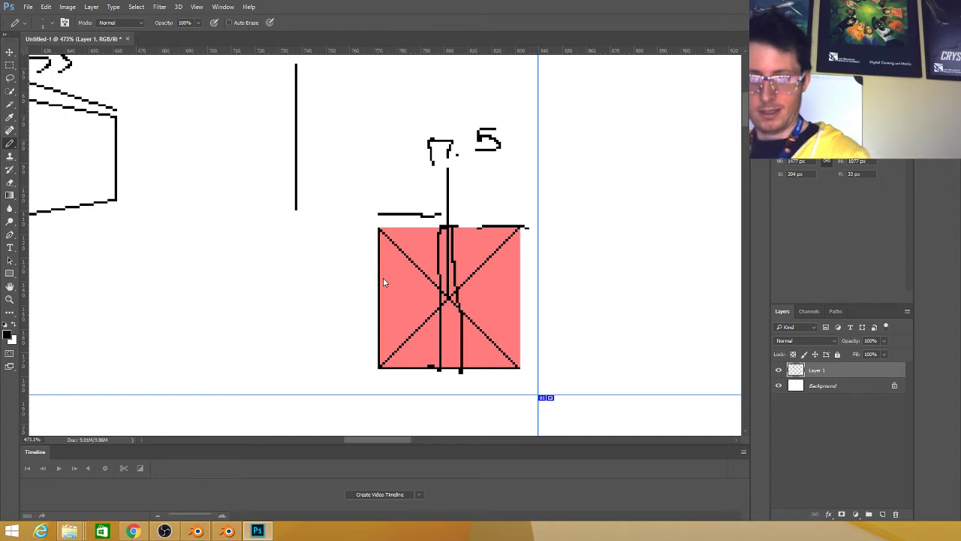
pyautogui.scroll(-5, 388, 273)
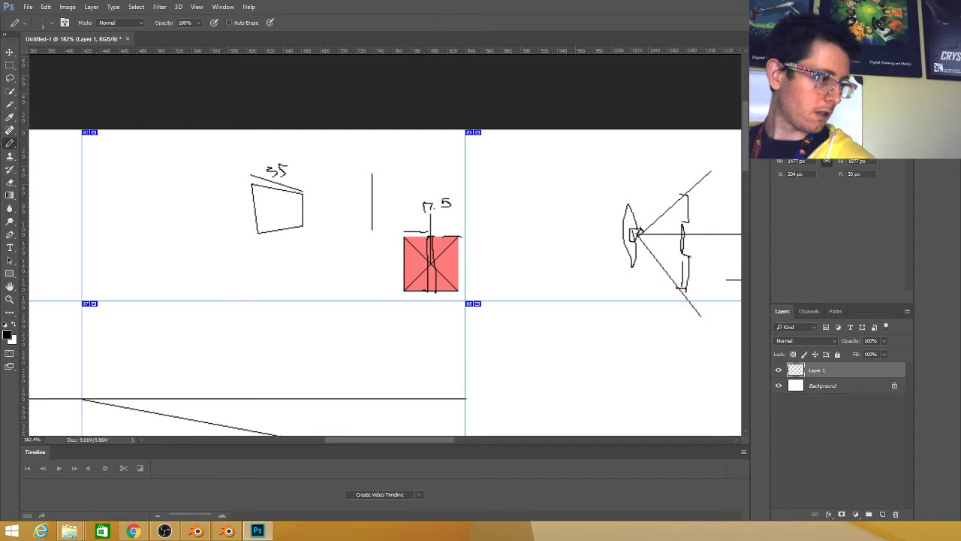
pyautogui.hotkey('ctrl', 'alt', 'n')
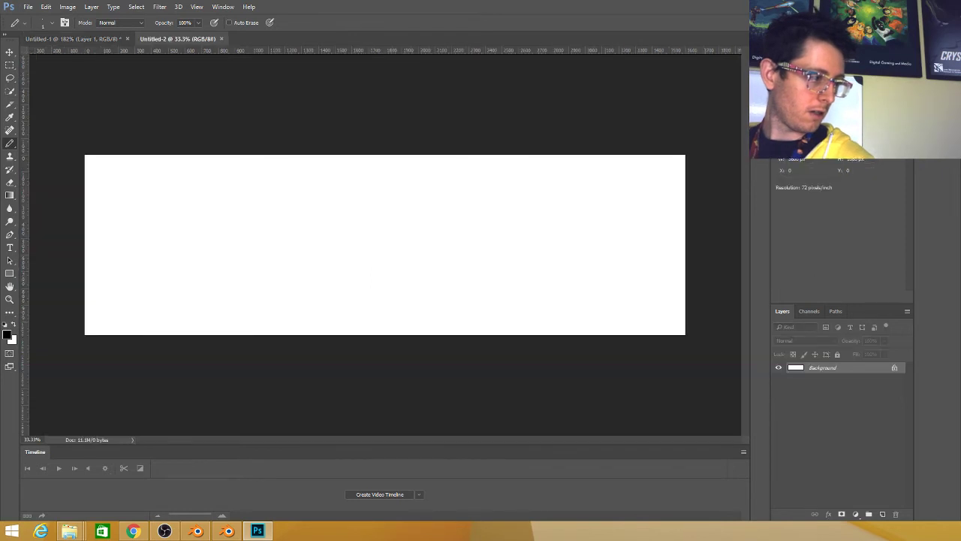
pyautogui.hotkey('ctrl', 'v')
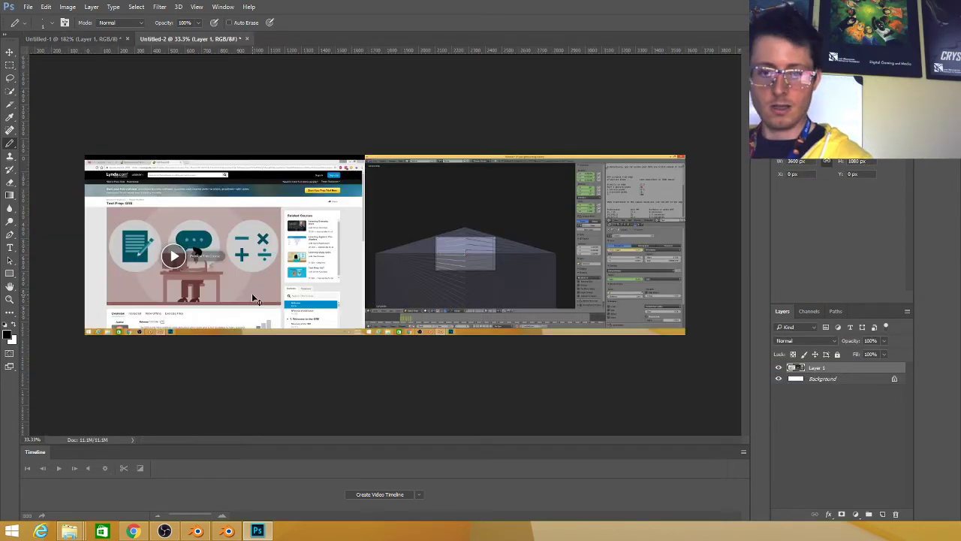
# Add a new layer and draw a red Pencil line about 365 px long across the camera frame's upper edge.
pyautogui.hotkey('ctrl', '+')
pyautogui.hotkey('ctrl', '+')
pyautogui.moveTo(505, 229); pyautogui.dragTo(406, 271)
pyautogui.moveTo(556, 290); pyautogui.dragTo(431, 251)
pyautogui.scroll(7, 346, 231)
pyautogui.scroll(2, 347, 231)
pyautogui.moveTo(258, 201); pyautogui.dragTo(304, 233)
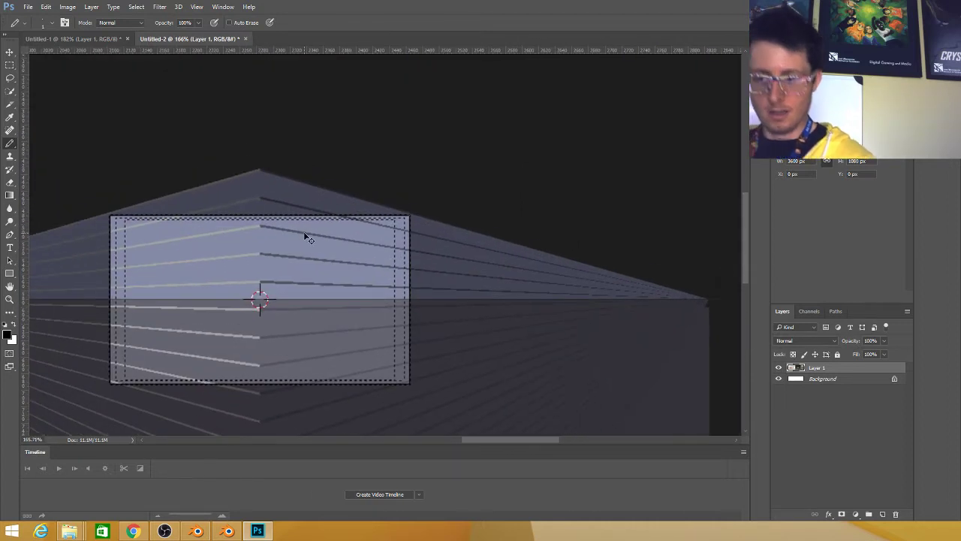
pyautogui.hotkey('ctrl', 'shift', 'n')
pyautogui.press('Return')
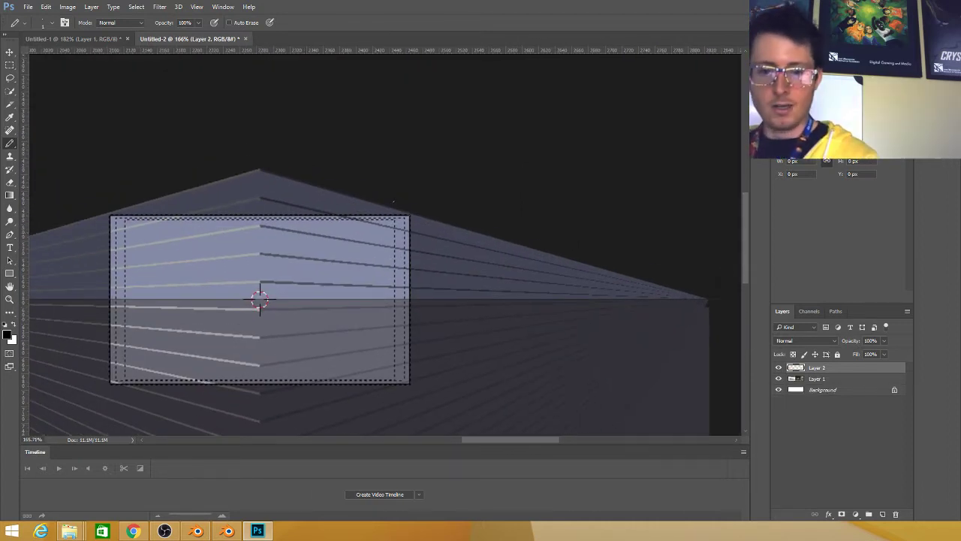
pyautogui.click(778, 63)
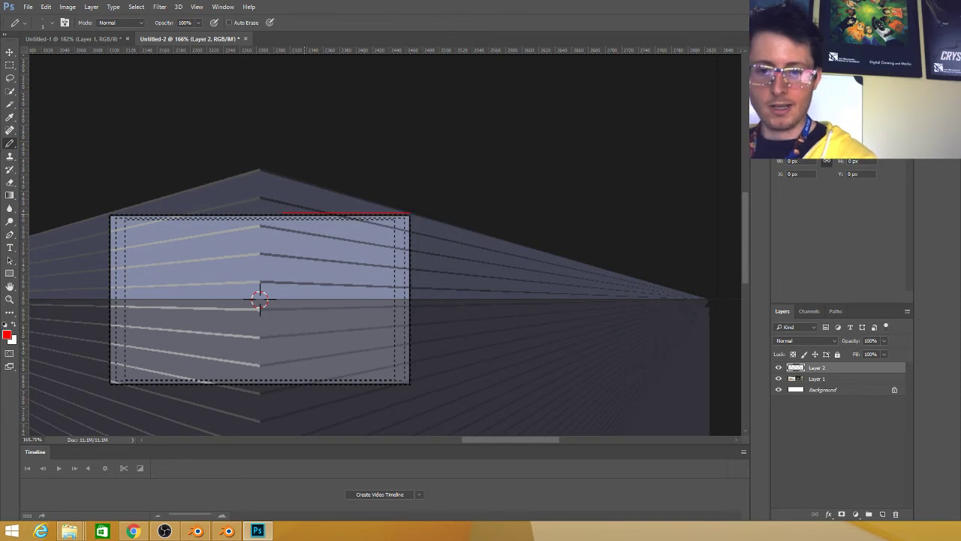
# Try to move the red line sideways along the camera frame's upper edge.
pyautogui.press('v')
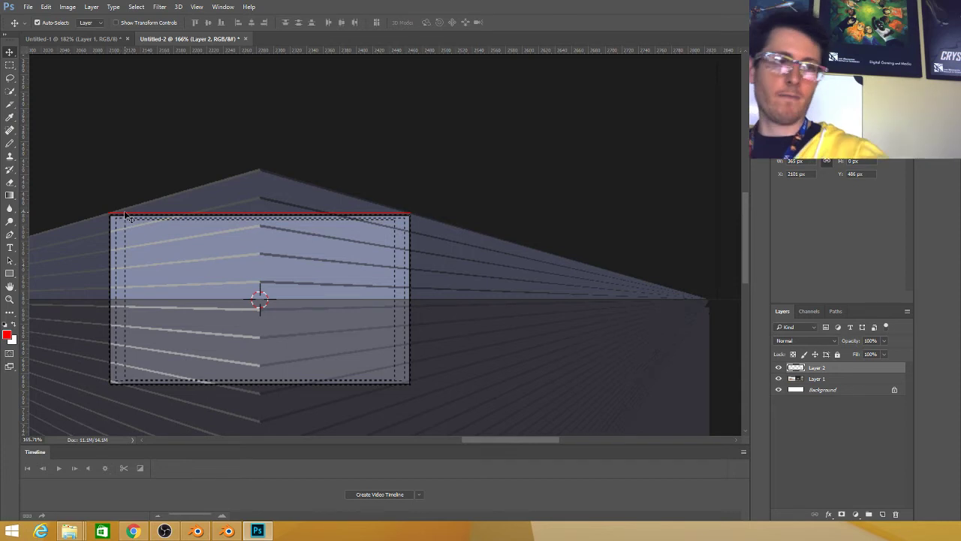
pyautogui.moveTo(128, 217); pyautogui.dragTo(283, 211)
pyautogui.hotkey('ctrl', 'z')
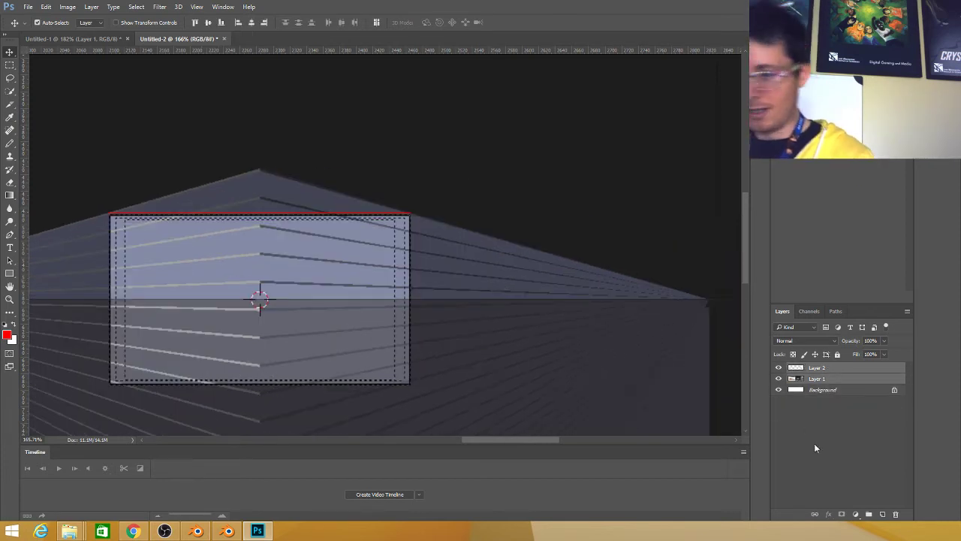
pyautogui.click(818, 368)
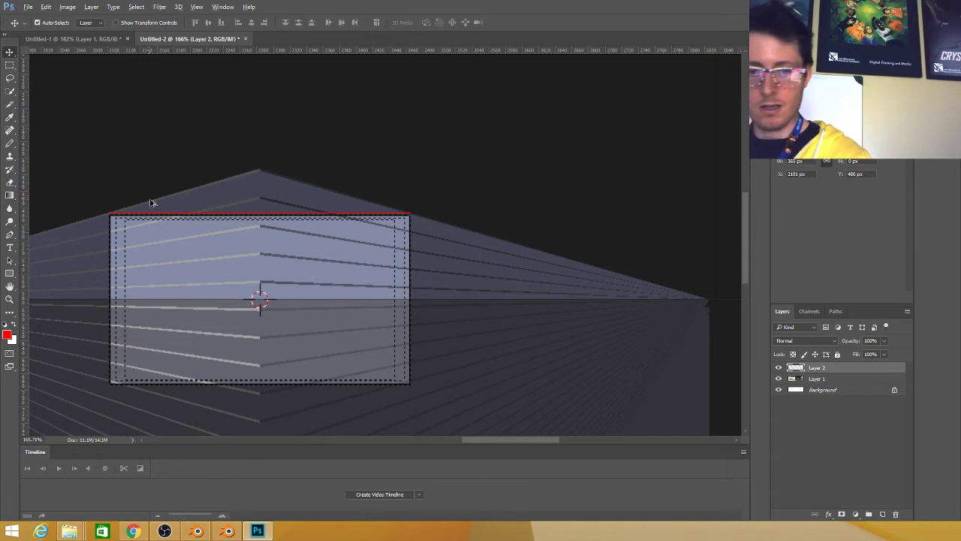
pyautogui.moveTo(160, 215); pyautogui.dragTo(269, 215)
pyautogui.hotkey('ctrl', 'z')
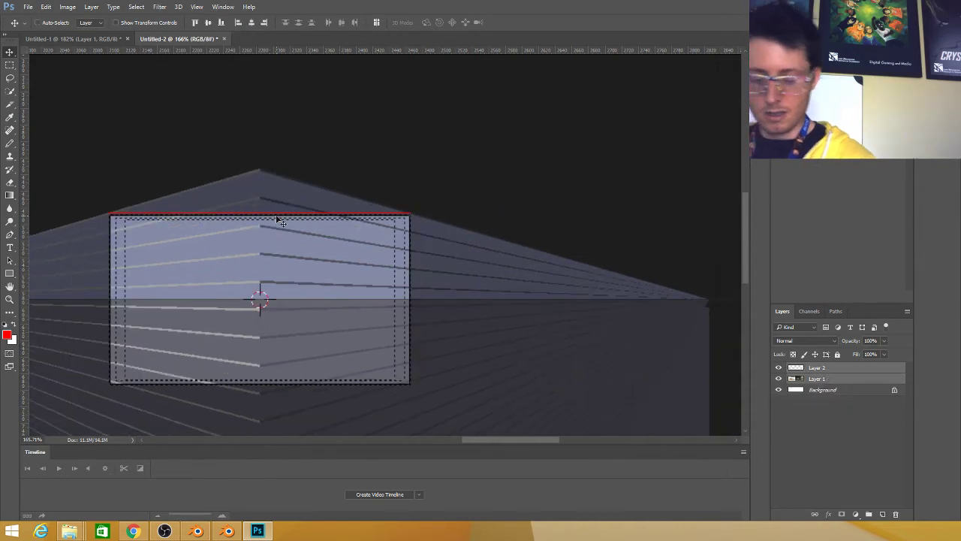
# Add a new layer and draw a straight red Pencil line about 361 px long across the camera frame's upper edge.
pyautogui.hotkey('ctrl', 'shift', 'n')
pyautogui.press('Return')
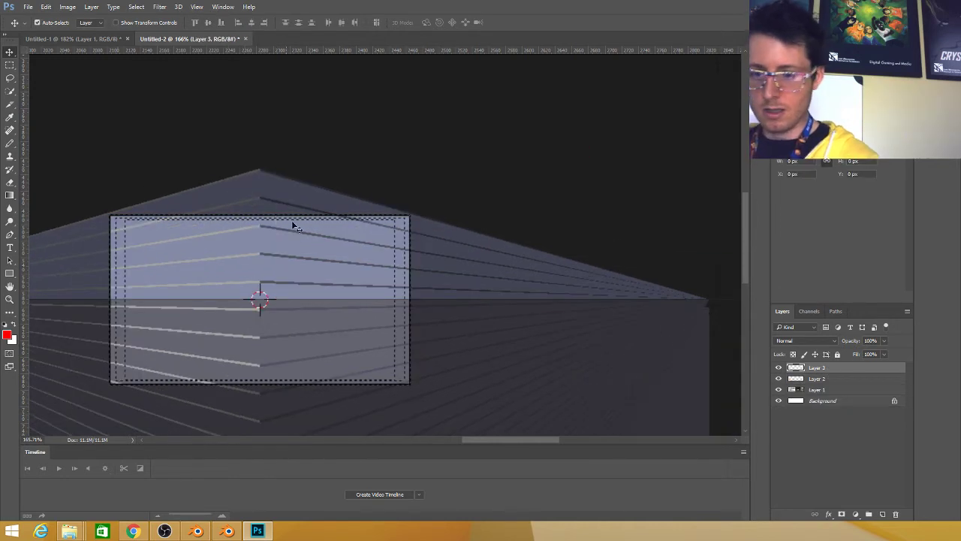
pyautogui.press('b')
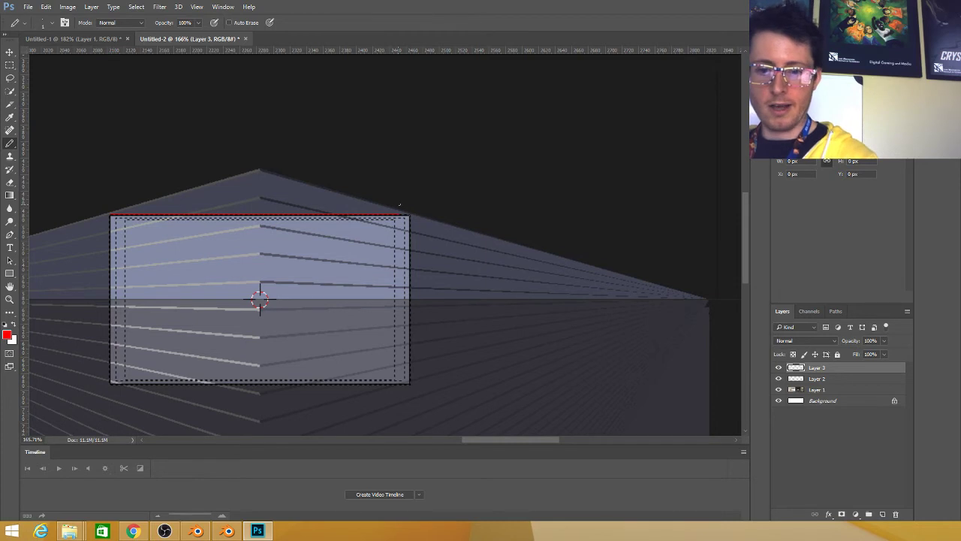
# Try to slide the 361 px red line to the right of the camera frame.
pyautogui.press('v')
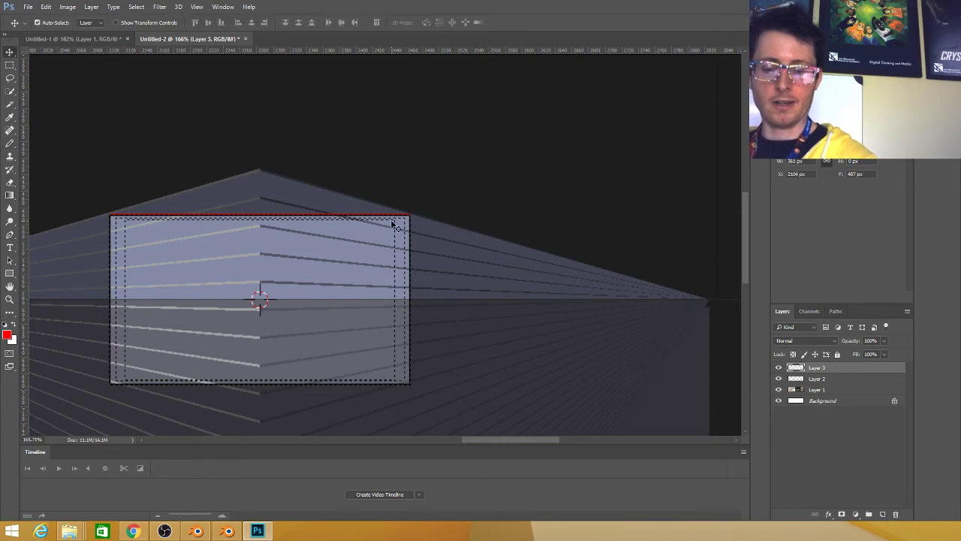
pyautogui.moveTo(350, 217); pyautogui.dragTo(611, 213)
pyautogui.hotkey('ctrl', 'z')
pyautogui.hscroll(3, 528, 220)
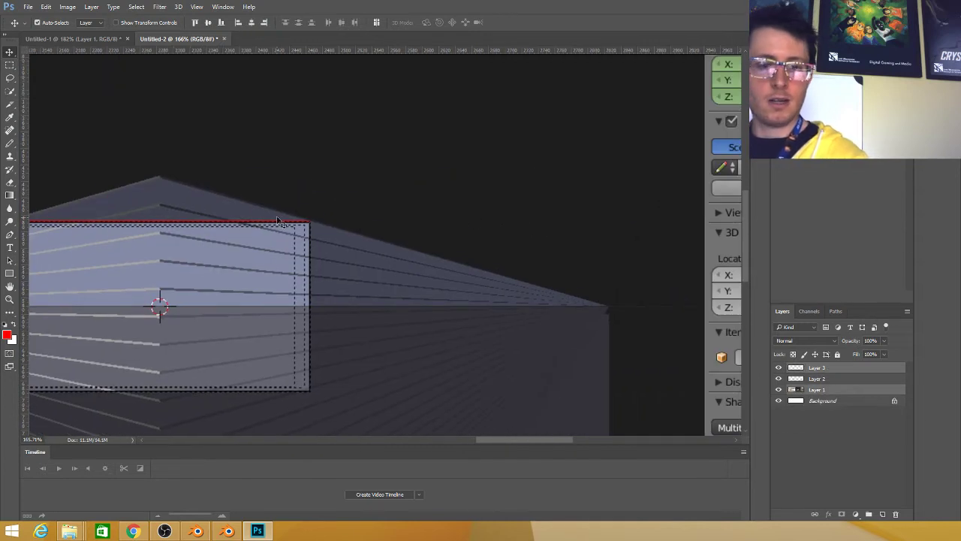
pyautogui.moveTo(277, 222); pyautogui.dragTo(315, 228)
pyautogui.hotkey('ctrl', 'z')
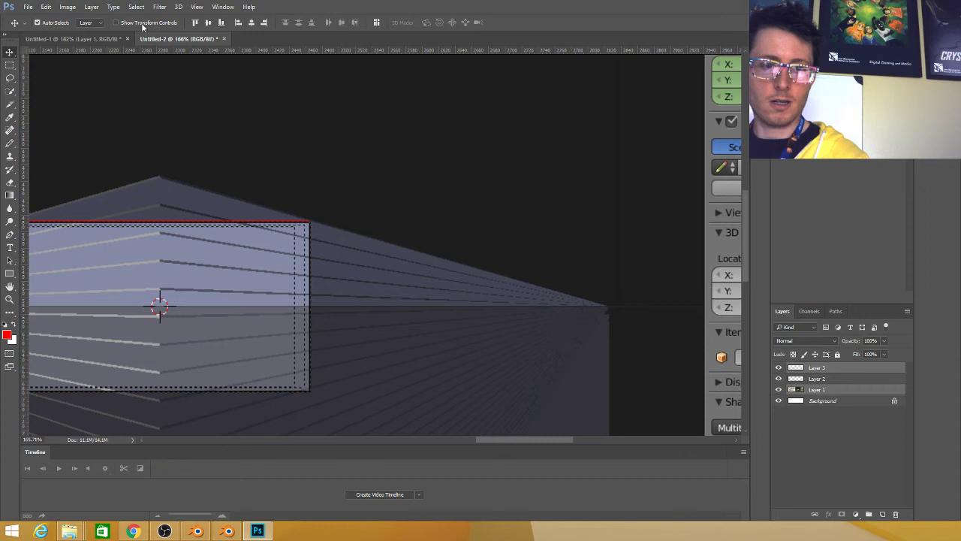
# Duplicate Layer 3 and Layer 1, and try to move the line on Layer 3 copy.
pyautogui.moveTo(831, 367); pyautogui.dragTo(884, 513)
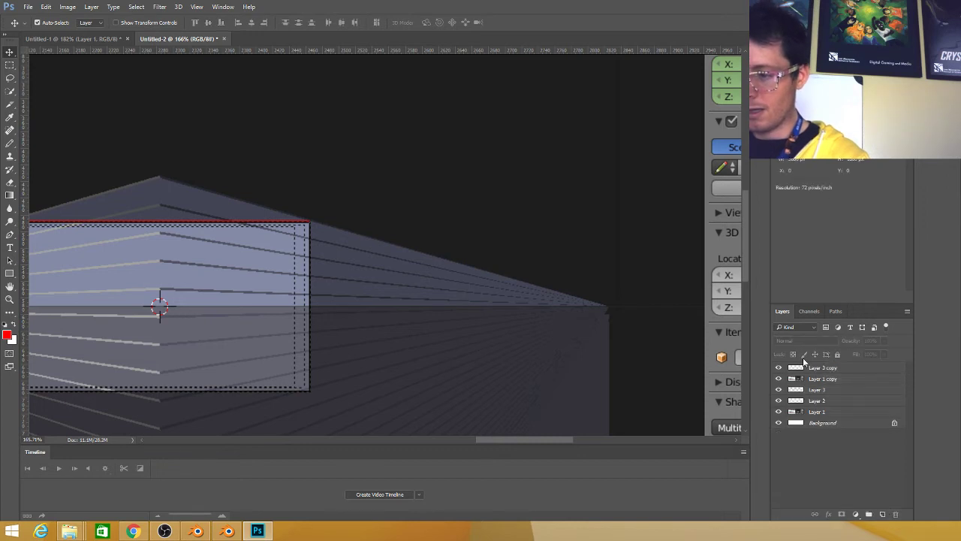
pyautogui.moveTo(204, 224); pyautogui.dragTo(297, 233)
pyautogui.hotkey('ctrl', 'z')
pyautogui.click(837, 369)
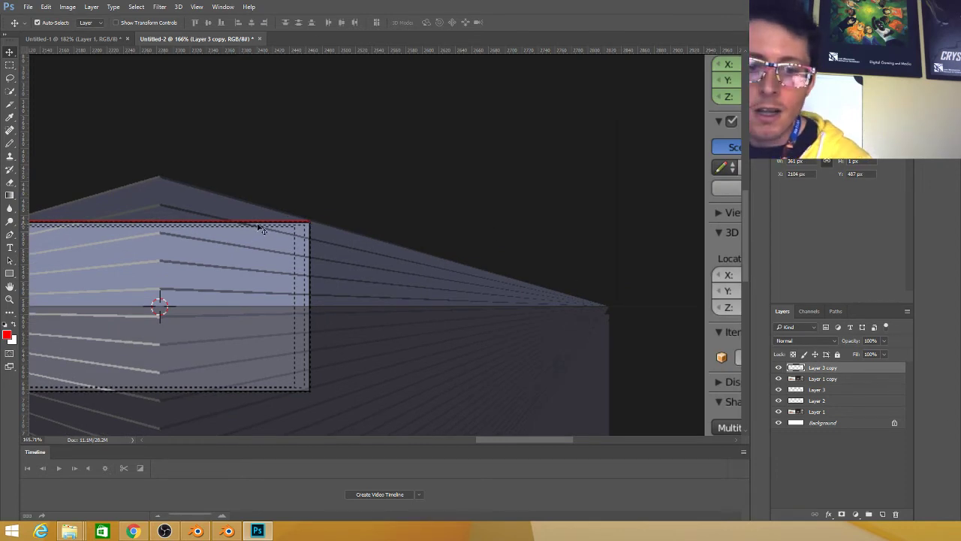
pyautogui.moveTo(262, 223); pyautogui.dragTo(275, 227)
pyautogui.hotkey('ctrl', 'z')
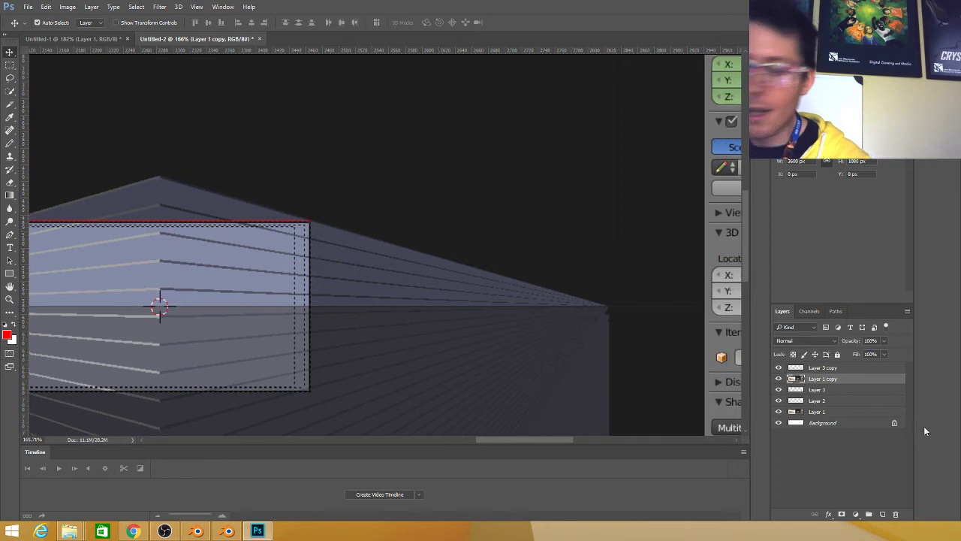
# Lock the position of Layer 1 copy and try again to move the red line away from the frame.
pyautogui.click(814, 355)
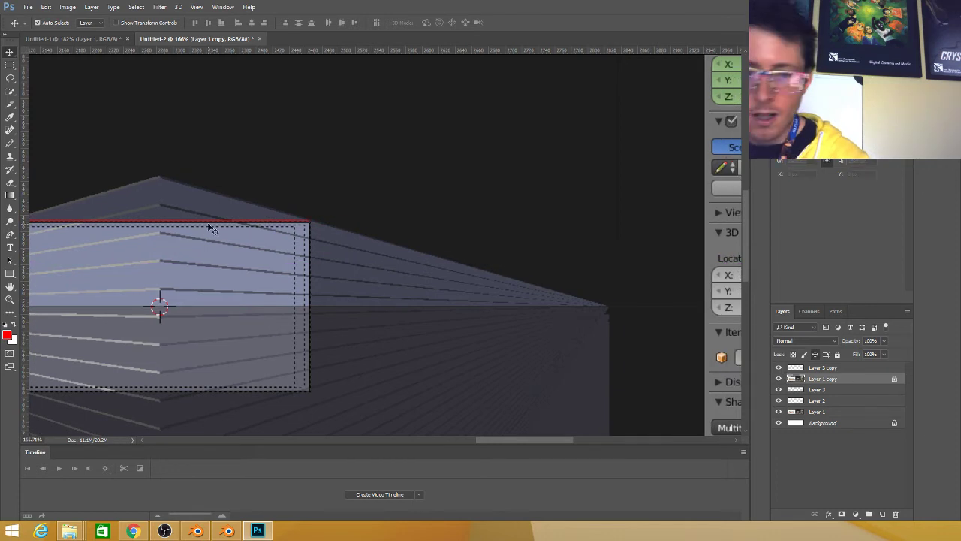
pyautogui.click(210, 223)
pyautogui.moveTo(253, 229); pyautogui.dragTo(325, 238)
pyautogui.scroll(5, 174, 247)
pyautogui.moveTo(317, 103); pyautogui.dragTo(587, 129)
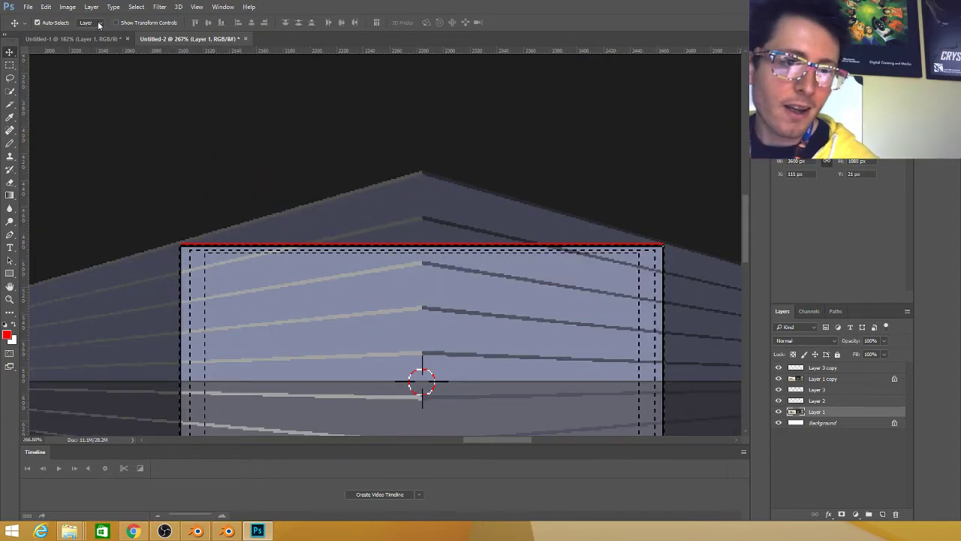
# Turn off Auto-Select and place a duplicate of the Layer 3 copy line end to end on the frame's right side.
pyautogui.click(37, 22)
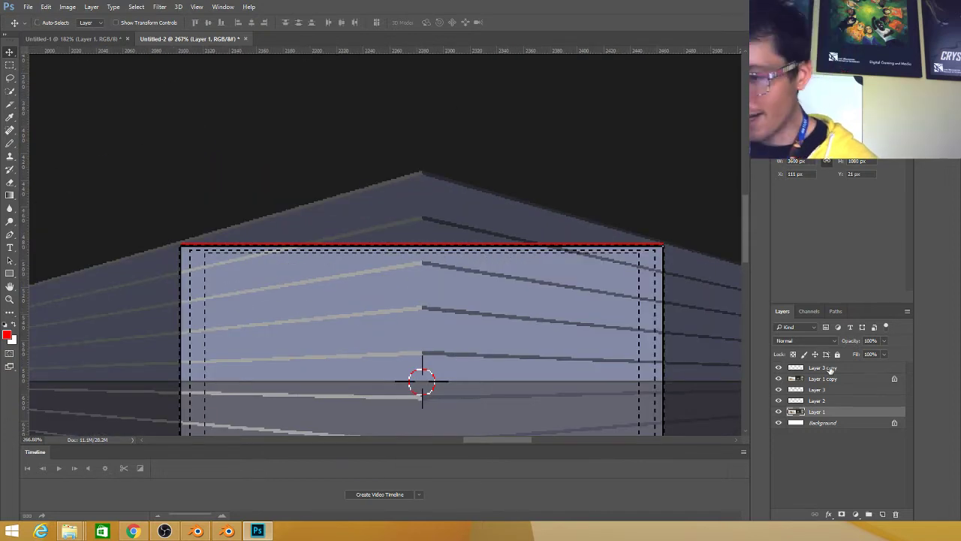
pyautogui.click(831, 368)
pyautogui.moveTo(446, 247); pyautogui.dragTo(586, 235)
pyautogui.hotkey('ctrl', 'z')
pyautogui.scroll(-5, 579, 231)
pyautogui.moveTo(518, 240); pyautogui.dragTo(591, 277)
pyautogui.moveTo(513, 247); pyautogui.dragTo(480, 244)
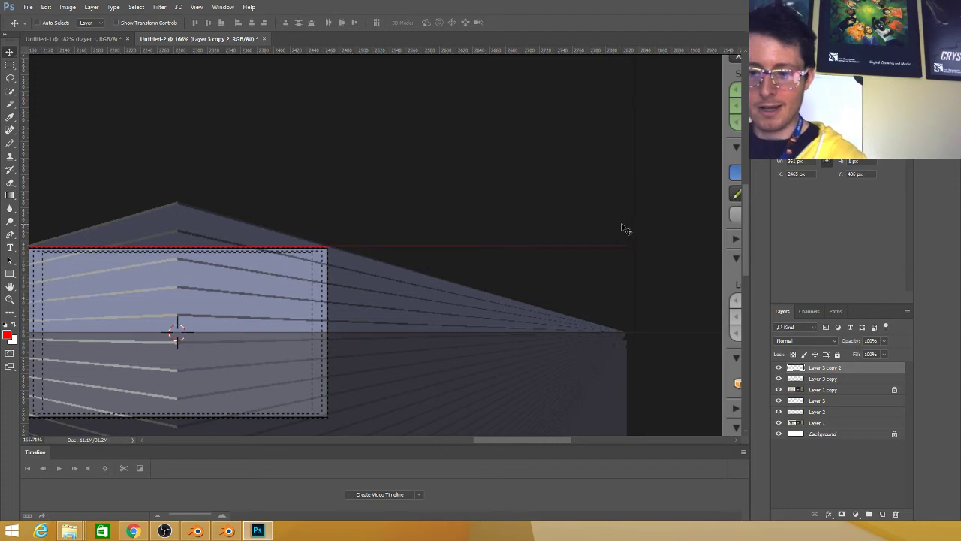
pyautogui.scroll(-5, 450, 247)
pyautogui.moveTo(401, 248); pyautogui.dragTo(405, 247)
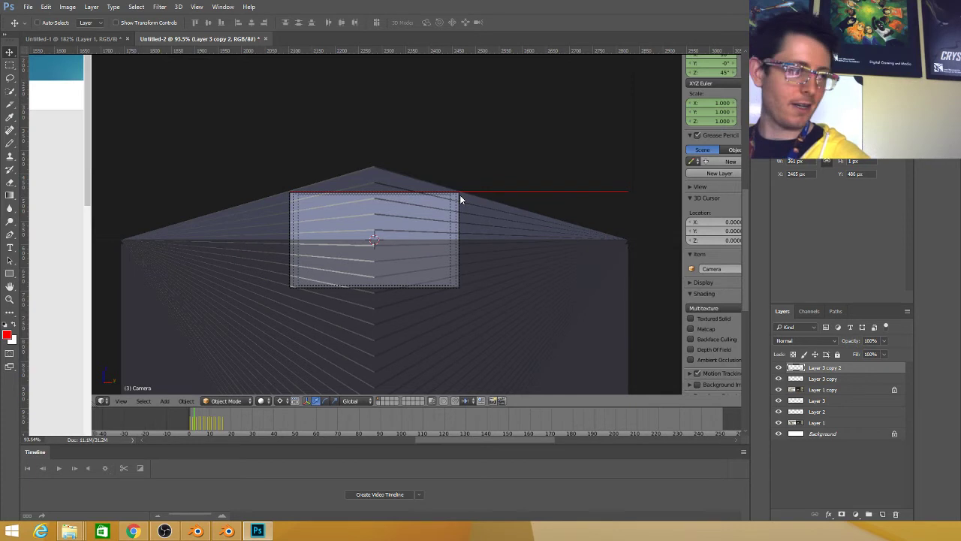
# Create a new 3600 x 1080 px document, set the foreground colour to light red and clear the trial rectangular selection.
pyautogui.press('Return')
pyautogui.scroll(3, 326, 255)
pyautogui.scroll(-3, 327, 256)
pyautogui.scroll(-1, 327, 257)
pyautogui.click(10, 65)
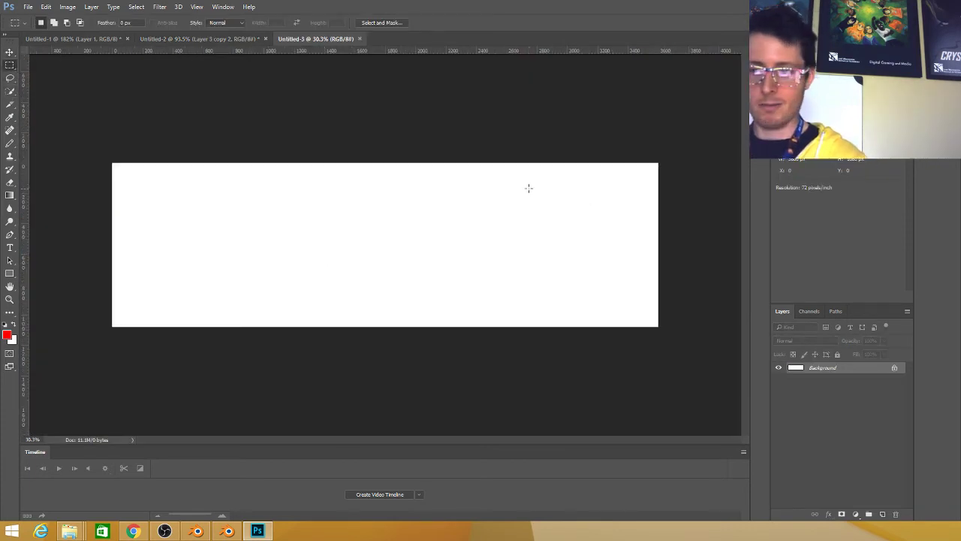
pyautogui.moveTo(523, 178); pyautogui.dragTo(376, 284)
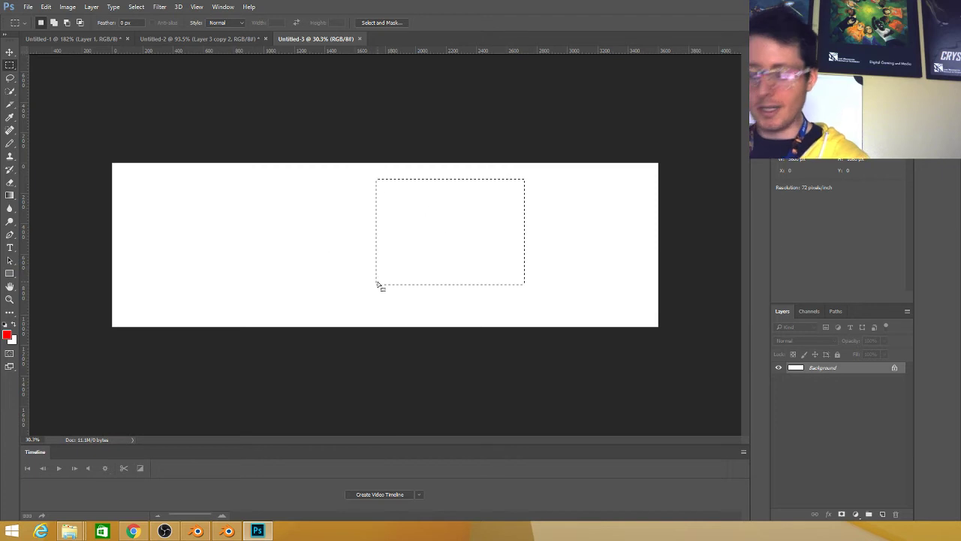
pyautogui.press('Return')
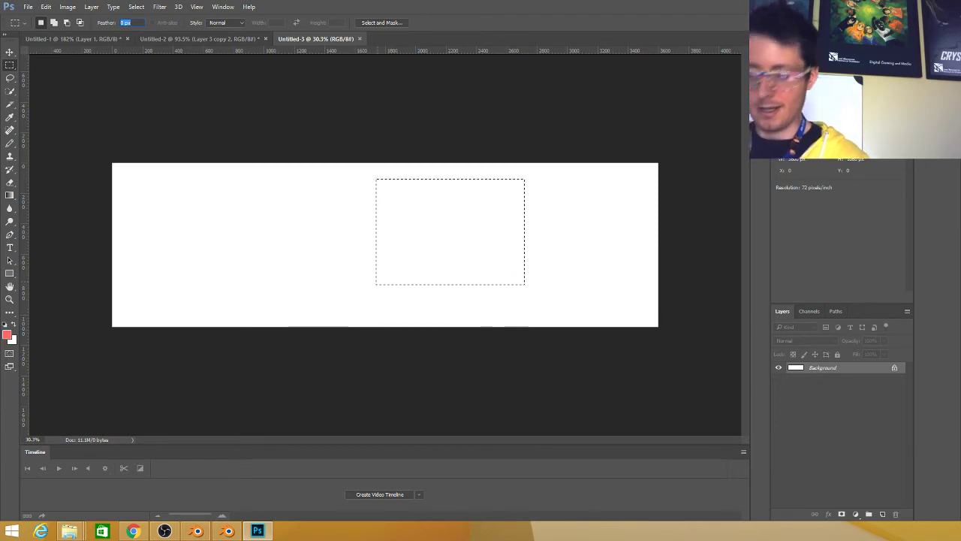
pyautogui.hotkey('ctrl', 'd')
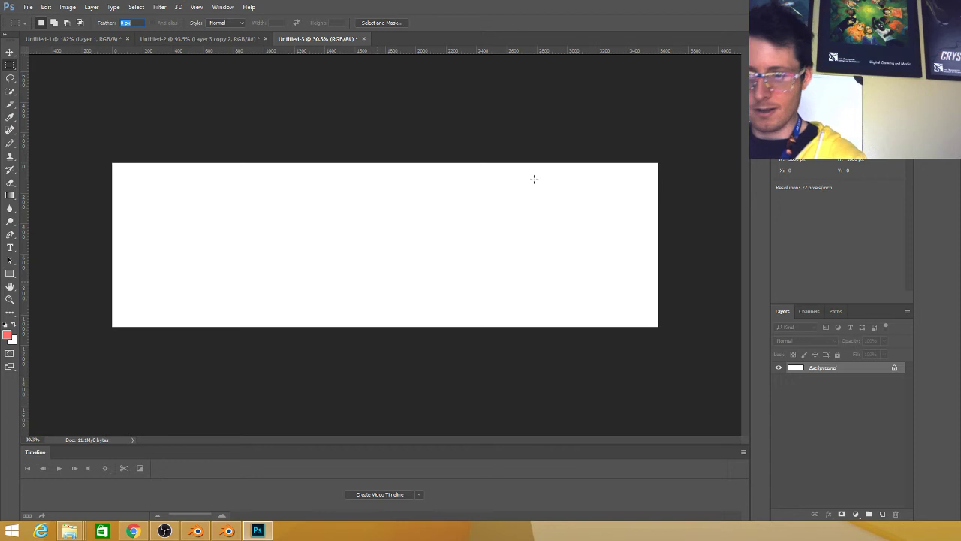
# Select a rectangle near the middle of the blank canvas and fill it with the light red foreground colour.
pyautogui.moveTo(507, 203); pyautogui.dragTo(343, 290)
pyautogui.hotkey('shift', 'F5')
pyautogui.press('Return')
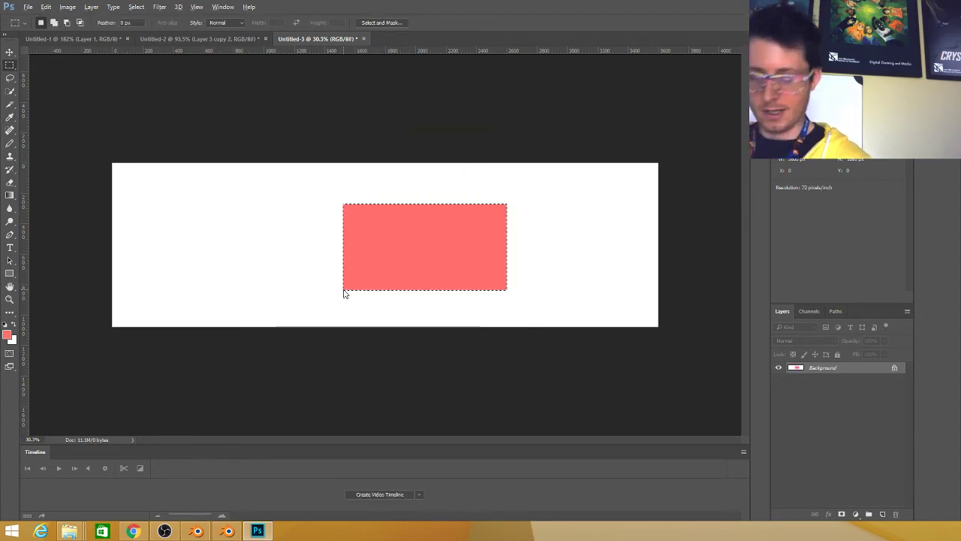
pyautogui.scroll(2, 412, 368)
pyautogui.press('b')
pyautogui.scroll(-1, 534, 262)
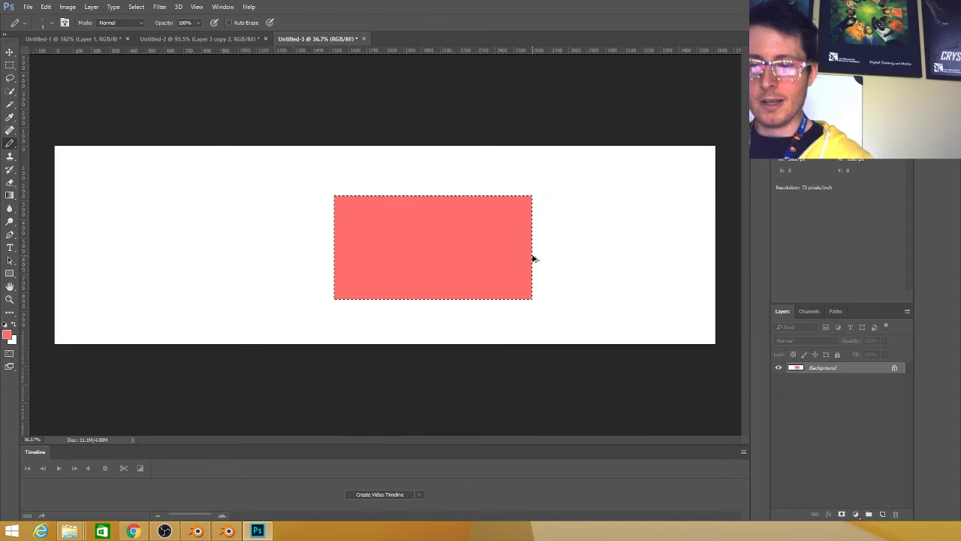
# Duplicate the light red rectangle directly against its left edge so two canvas widths sit side by side.
pyautogui.press('v')
pyautogui.moveTo(482, 264)
pyautogui.mouseDown()
pyautogui.moveTo(733, 257)
pyautogui.moveTo(711, 278)
pyautogui.moveTo(297, 281)
pyautogui.moveTo(304, 286)
pyautogui.mouseUp()
pyautogui.press('b')
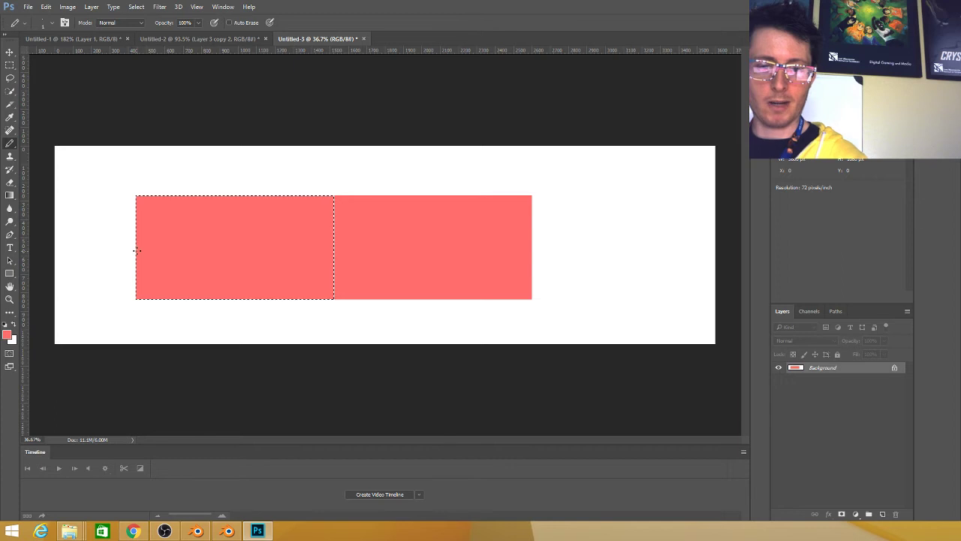
pyautogui.hotkey('ctrl', 'd')
# Switch to Blender and advance the timeline through frames 4 and 5 to view the 70 and 300 mm lenses.
pyautogui.hotkey('alt', 'Tab')
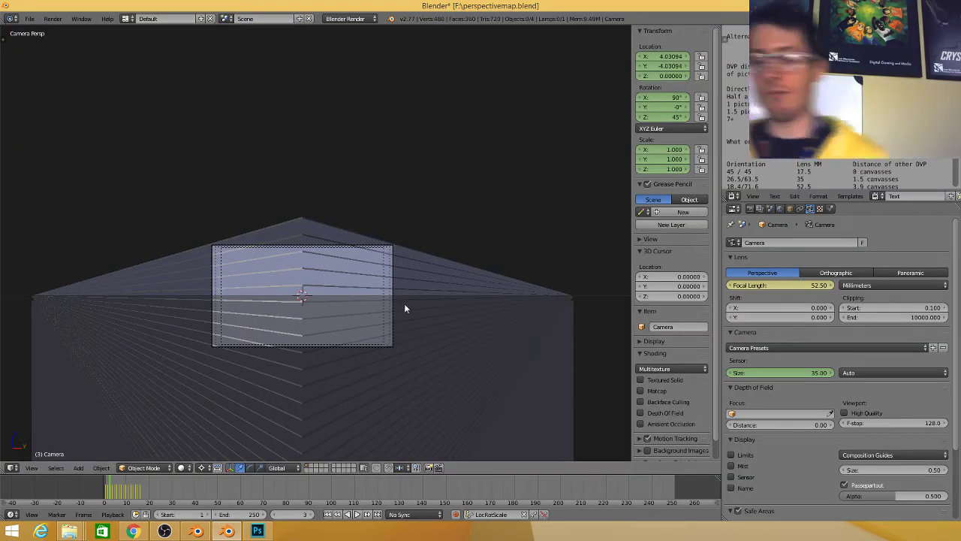
pyautogui.press('Right')
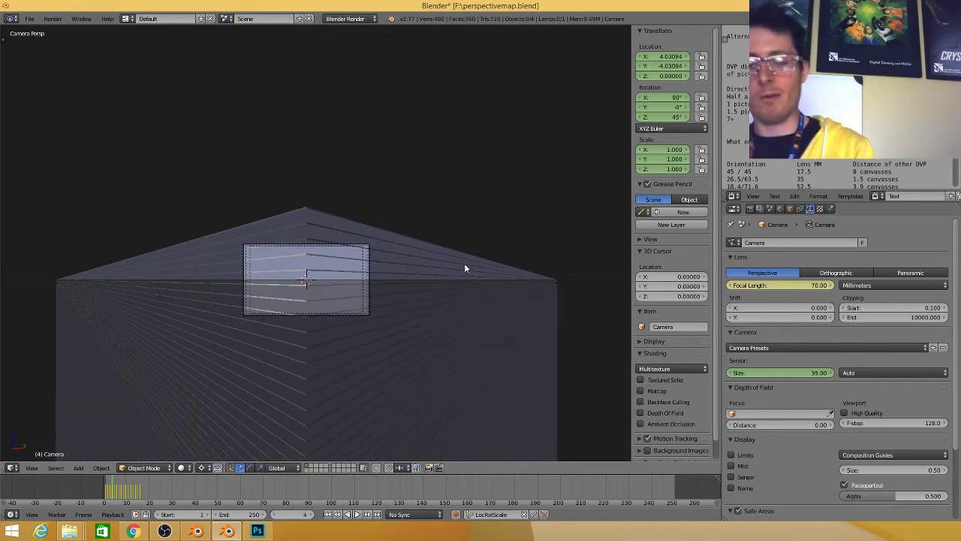
pyautogui.press('Right')
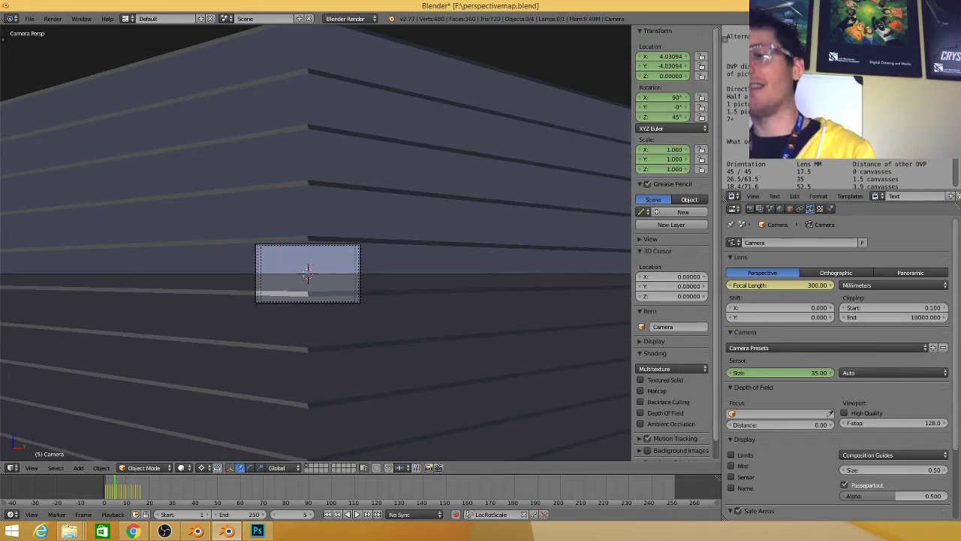
# Orbit out of the camera view, return to it and advance the timeline one frame.
pyautogui.moveTo(464, 269); pyautogui.dragTo(337, 260)
pyautogui.moveTo(425, 287); pyautogui.dragTo(287, 269)
pyautogui.scroll(2, 286, 269)
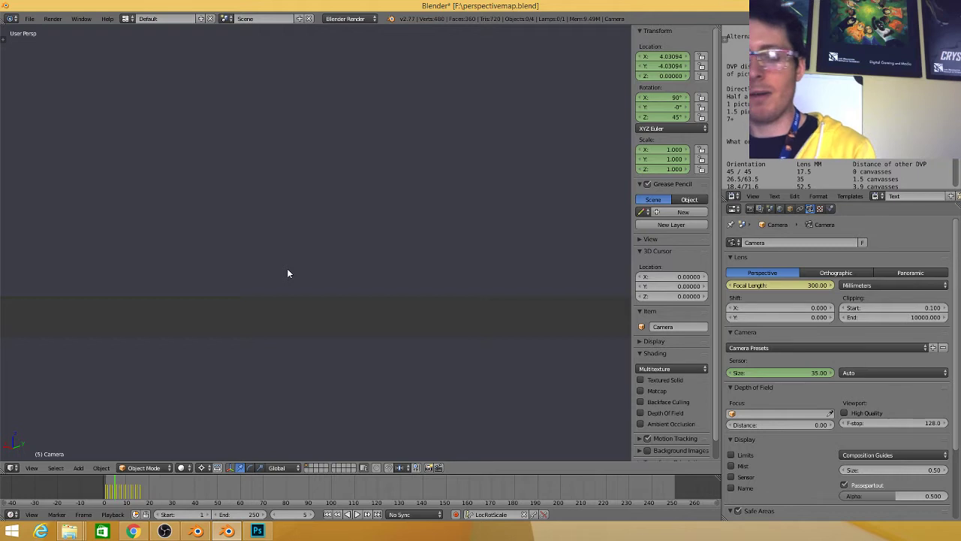
pyautogui.press('KP_0')
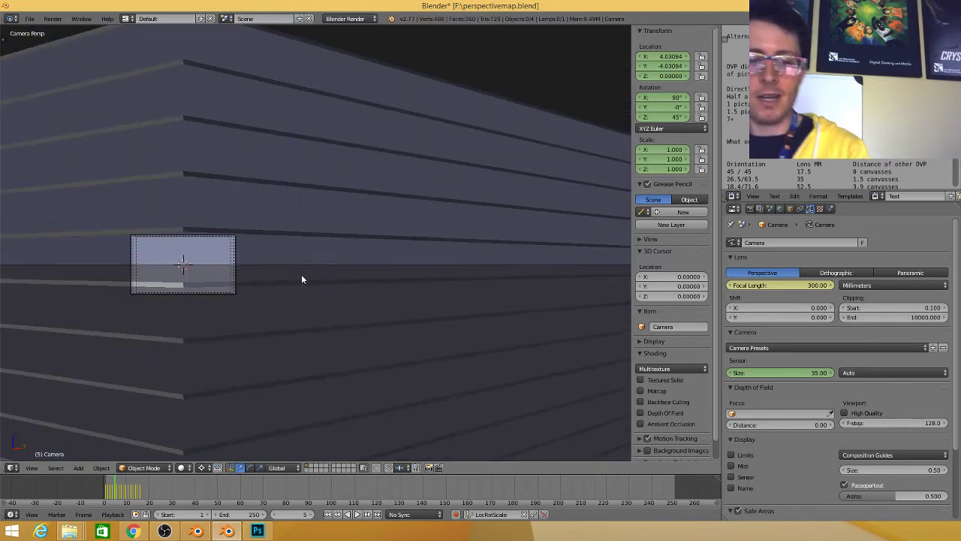
pyautogui.press('Right')
pyautogui.moveTo(291, 282); pyautogui.dragTo(604, 289)
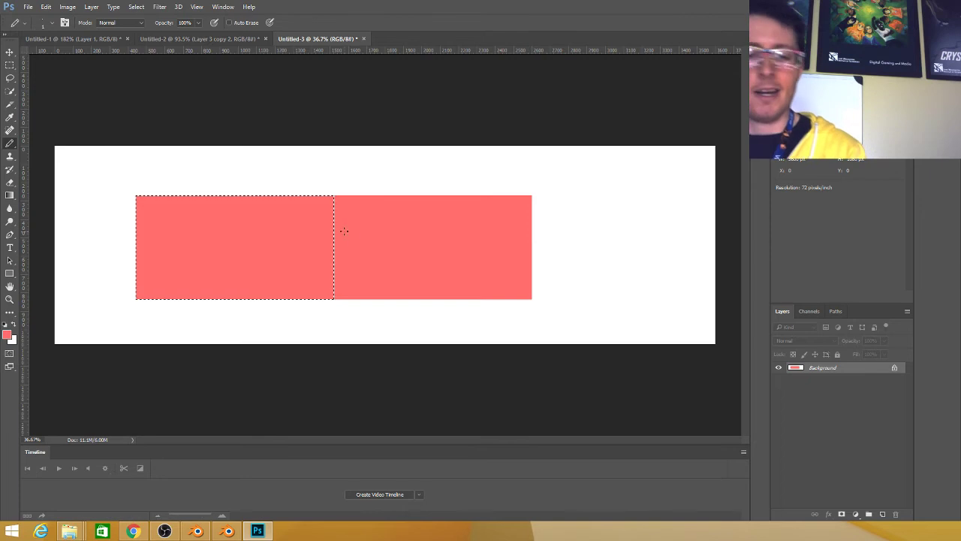
# Switch to Photoshop and close the Untitled-3 and Untitled-2 documents without saving.
pyautogui.hotkey('ctrl', 'd')
pyautogui.hotkey('ctrl', 'w')
pyautogui.click(483, 201)
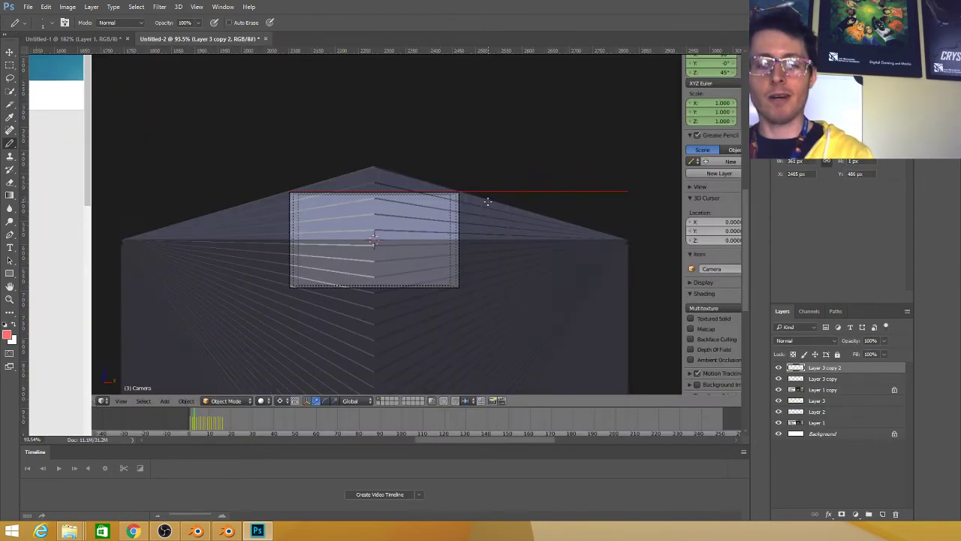
pyautogui.hotkey('ctrl', 'w')
pyautogui.click(485, 201)
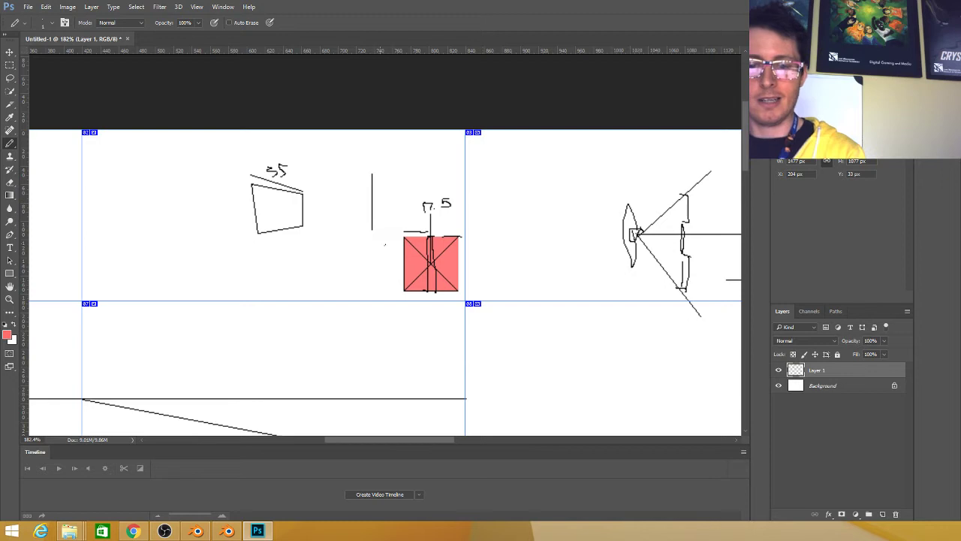
# Bring the blank area beside the eye diagram in Untitled-1 into view and reset the colours to default black and white.
pyautogui.moveTo(521, 259); pyautogui.dragTo(304, 93)
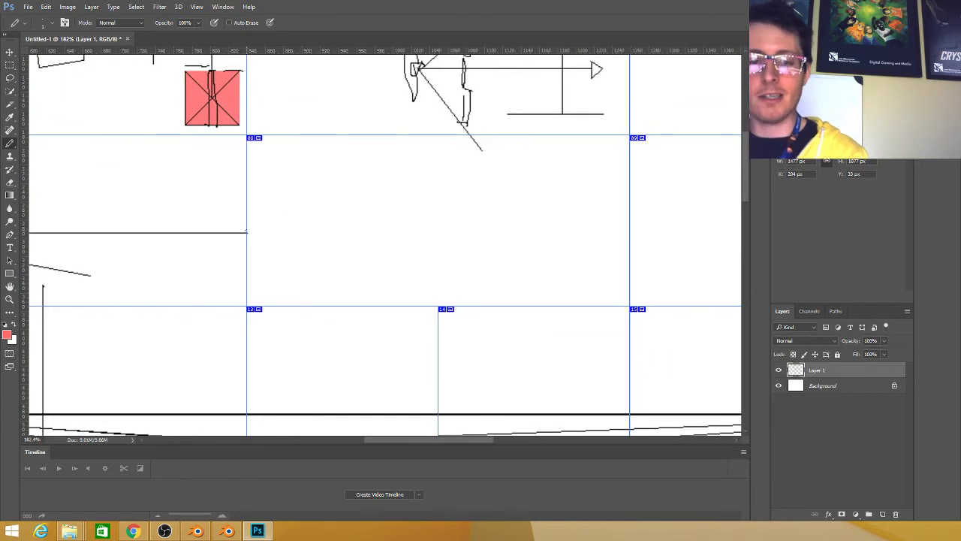
pyautogui.moveTo(608, 361)
pyautogui.mouseDown()
pyautogui.moveTo(240, 313)
pyautogui.moveTo(206, 408)
pyautogui.mouseUp()
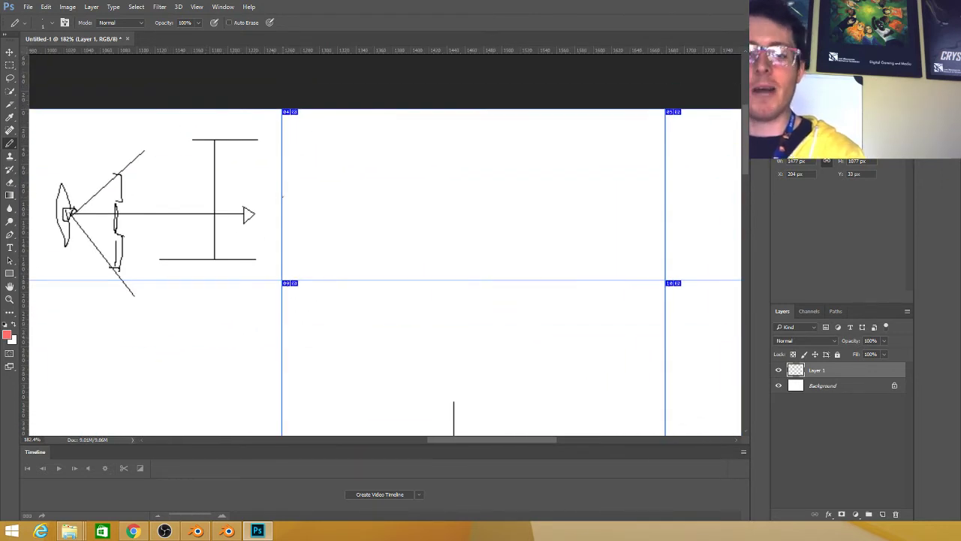
pyautogui.press('d')
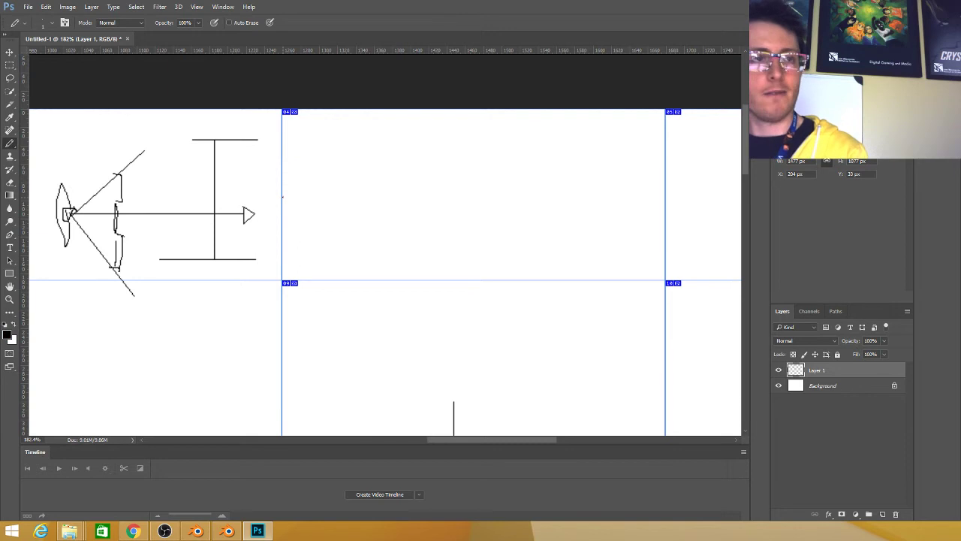
# Draw a straight line sloping down and a long horizontal horizon line from one starting point beside the eye diagram.
pyautogui.keyDown('shift'); pyautogui.click(690, 269); pyautogui.keyUp('shift')
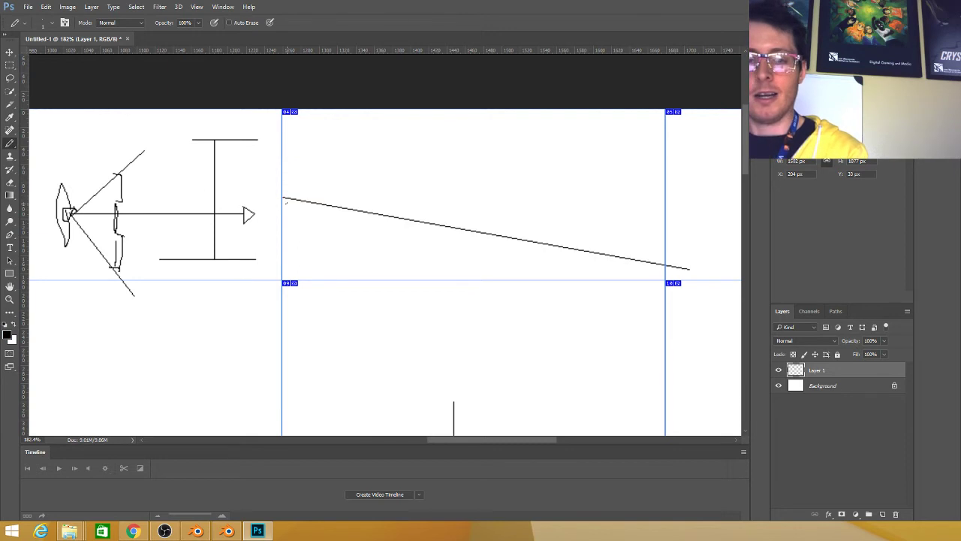
pyautogui.moveTo(283, 197); pyautogui.dragTo(840, 197)
pyautogui.moveTo(252, 227)
pyautogui.mouseDown()
pyautogui.moveTo(289, 210)
pyautogui.moveTo(429, 220)
pyautogui.mouseUp()
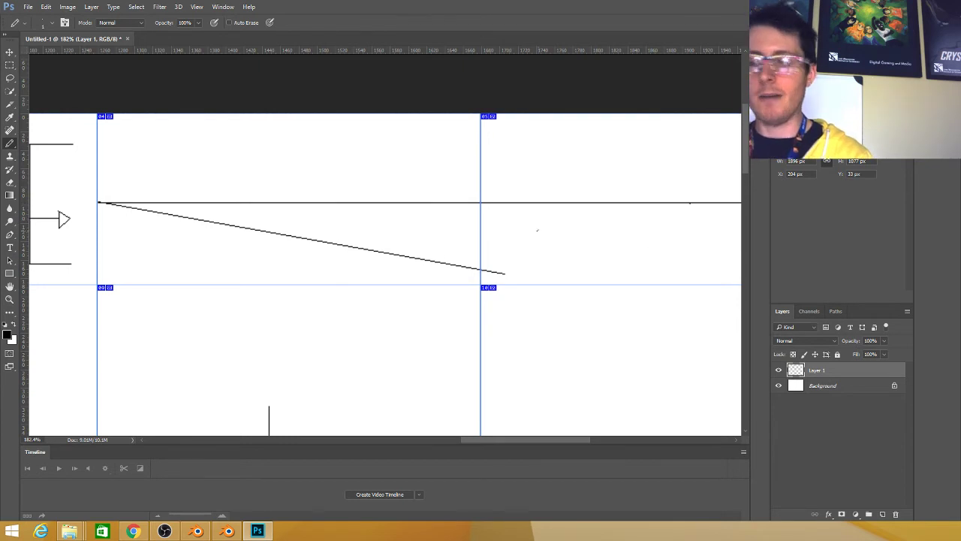
# Draw three straight lines converging on a vanishing point near the horizon's far end and meeting the sloping line.
pyautogui.moveTo(538, 228); pyautogui.dragTo(406, 232)
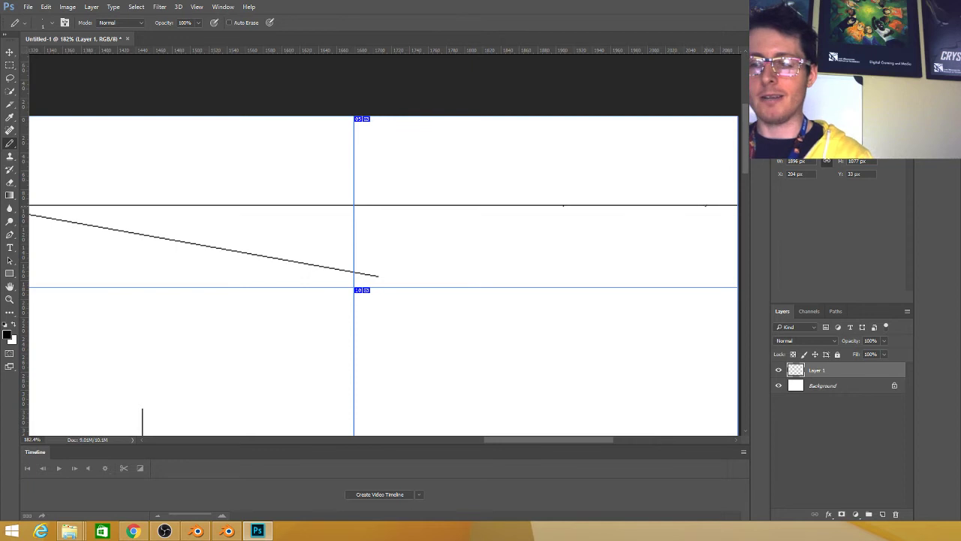
pyautogui.keyDown('shift'); pyautogui.click(263, 256); pyautogui.keyUp('shift')
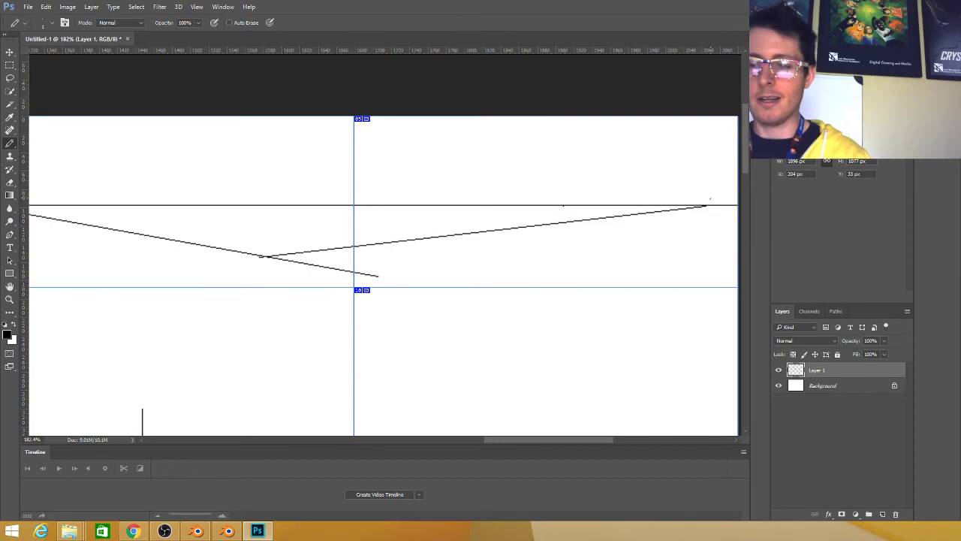
pyautogui.keyDown('shift'); pyautogui.click(135, 230); pyautogui.keyUp('shift')
pyautogui.moveTo(473, 260)
pyautogui.mouseDown()
pyautogui.moveTo(525, 273)
pyautogui.moveTo(491, 282)
pyautogui.mouseUp()
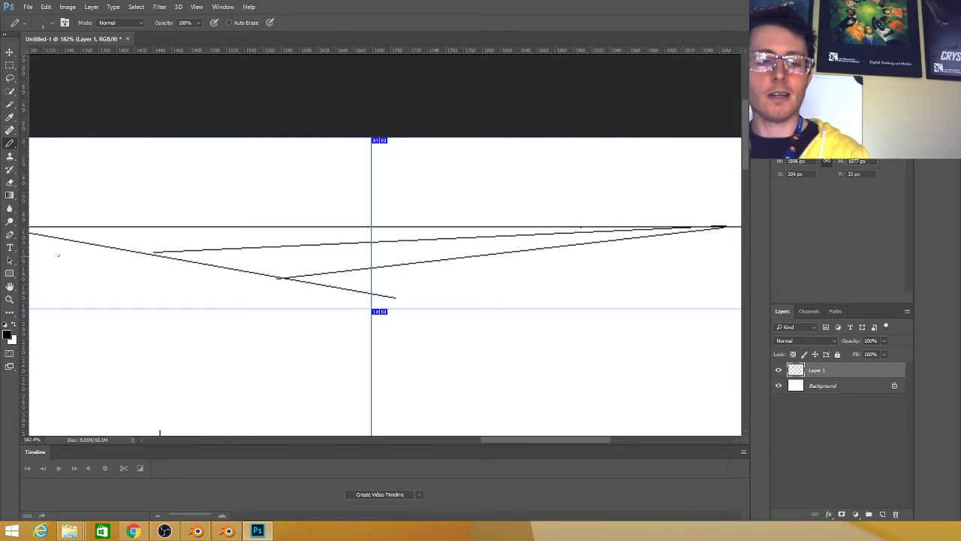
pyautogui.keyDown('shift'); pyautogui.click(76, 243); pyautogui.keyUp('shift')
# Draw a vertical edge up from the sloping line, a line through its top to the vanishing point and a second vertical nearer the horizon's start.
pyautogui.moveTo(102, 252)
pyautogui.mouseDown()
pyautogui.moveTo(233, 282)
pyautogui.moveTo(280, 251)
pyautogui.moveTo(280, 225)
pyautogui.moveTo(252, 226)
pyautogui.moveTo(259, 242)
pyautogui.mouseUp()
pyautogui.hotkey('ctrl', 'z')
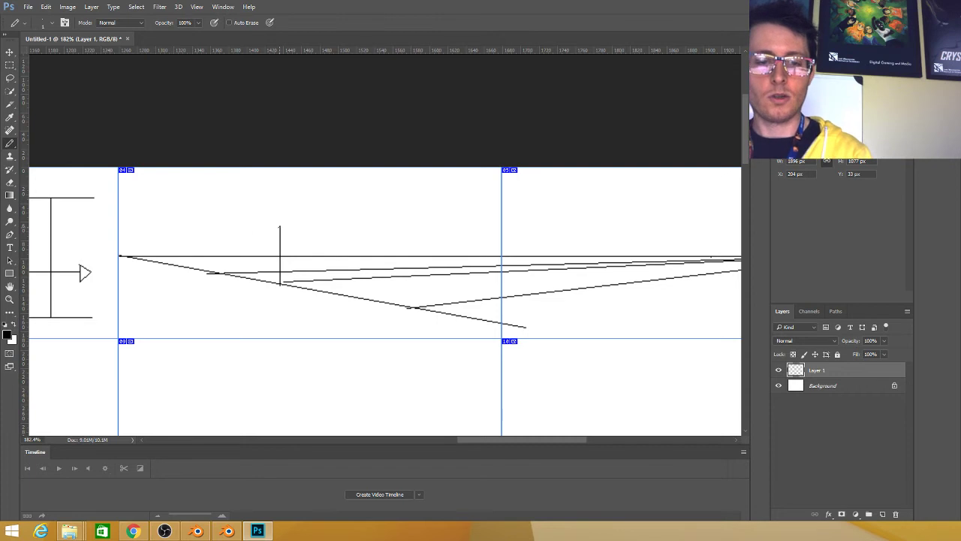
pyautogui.moveTo(153, 218); pyautogui.dragTo(164, 222)
pyautogui.moveTo(468, 240); pyautogui.dragTo(282, 229)
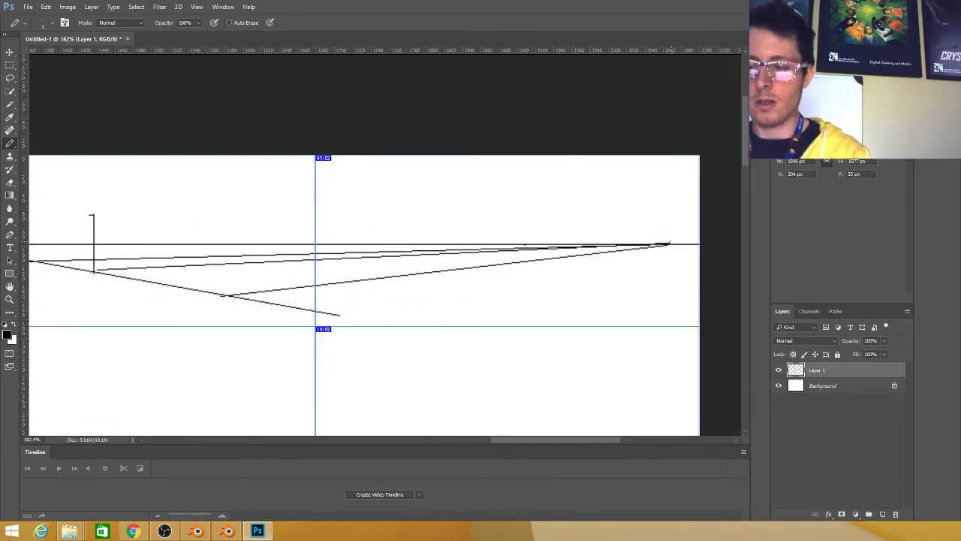
pyautogui.keyDown('shift'); pyautogui.click(669, 243); pyautogui.keyUp('shift')
pyautogui.moveTo(39, 174); pyautogui.dragTo(133, 178)
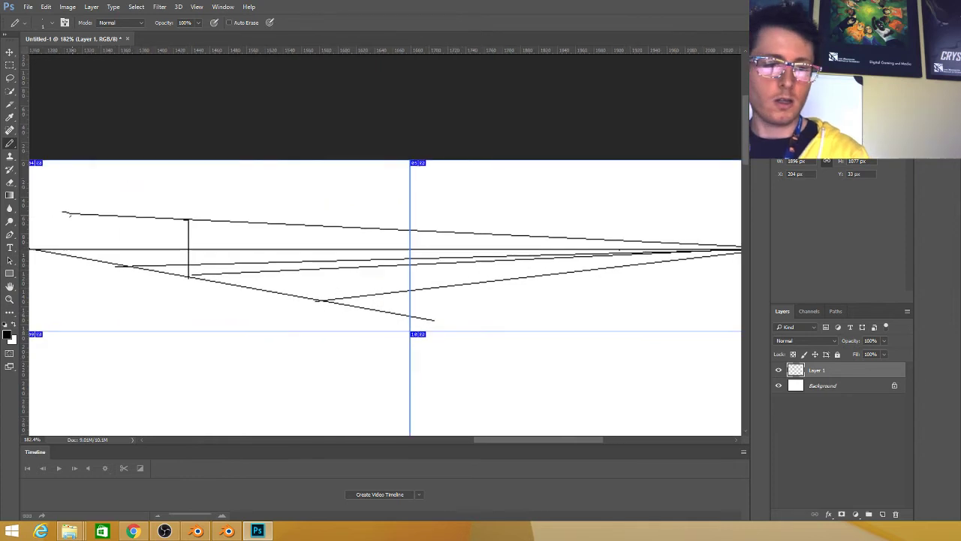
pyautogui.moveTo(68, 214); pyautogui.dragTo(67, 294)
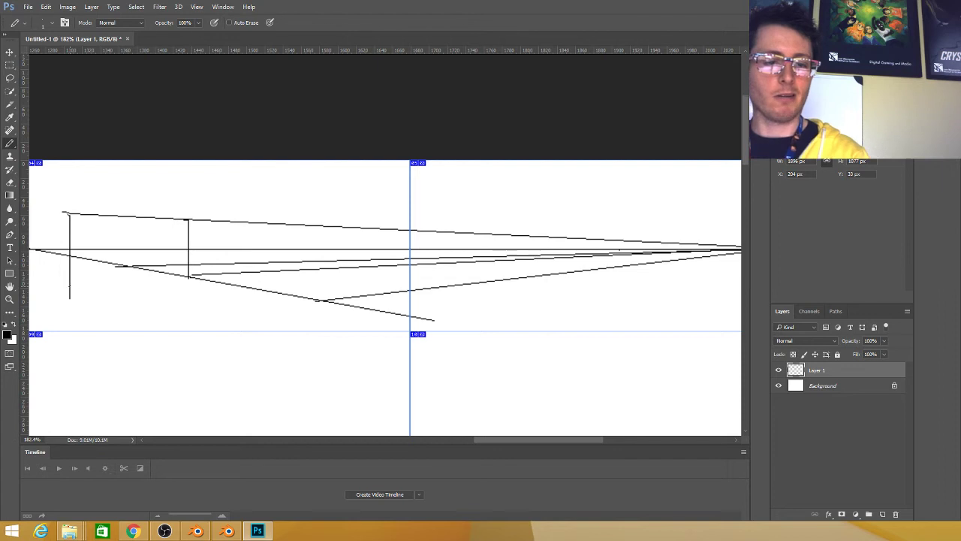
# Switch to Blender, return the 3D cursor to the origin and enlarge and centre the camera frame.
pyautogui.hotkey('alt', 'Tab')
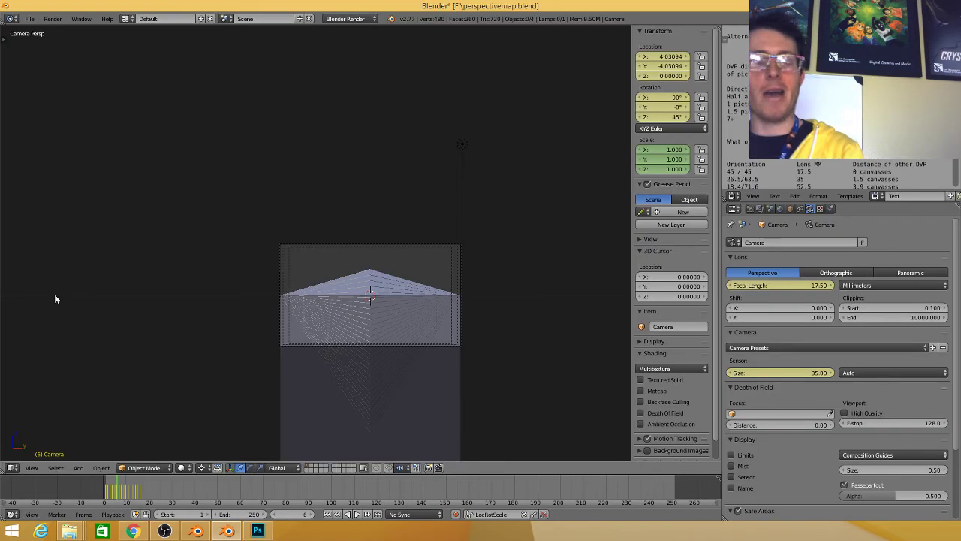
pyautogui.click(188, 269)
pyautogui.scroll(2, 206, 305)
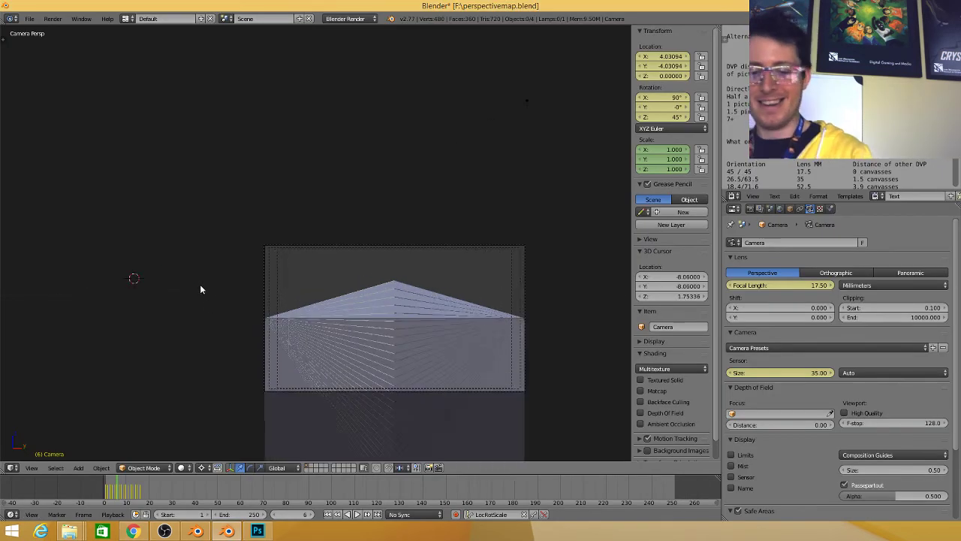
pyautogui.hotkey('shift', 'c')
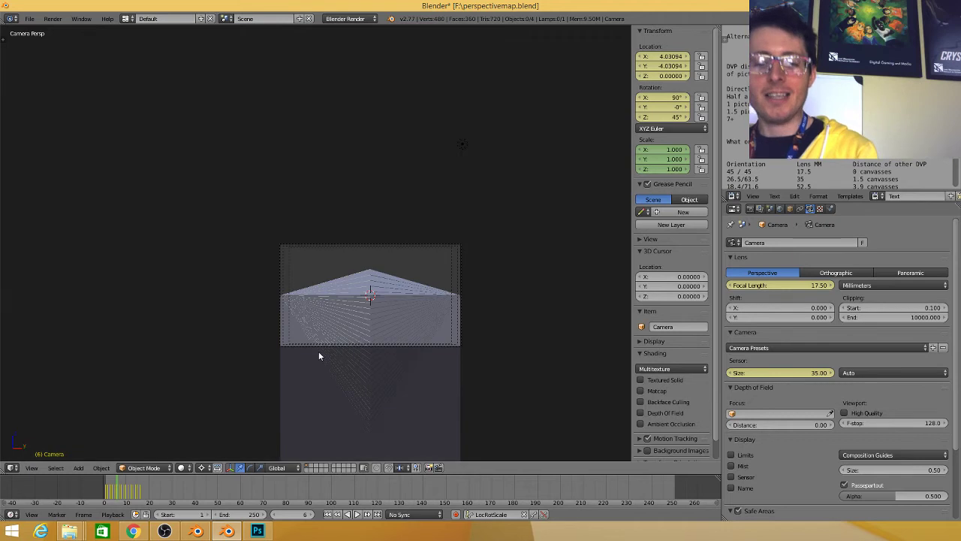
pyautogui.scroll(2, 351, 364)
pyautogui.moveTo(400, 318); pyautogui.dragTo(322, 223)
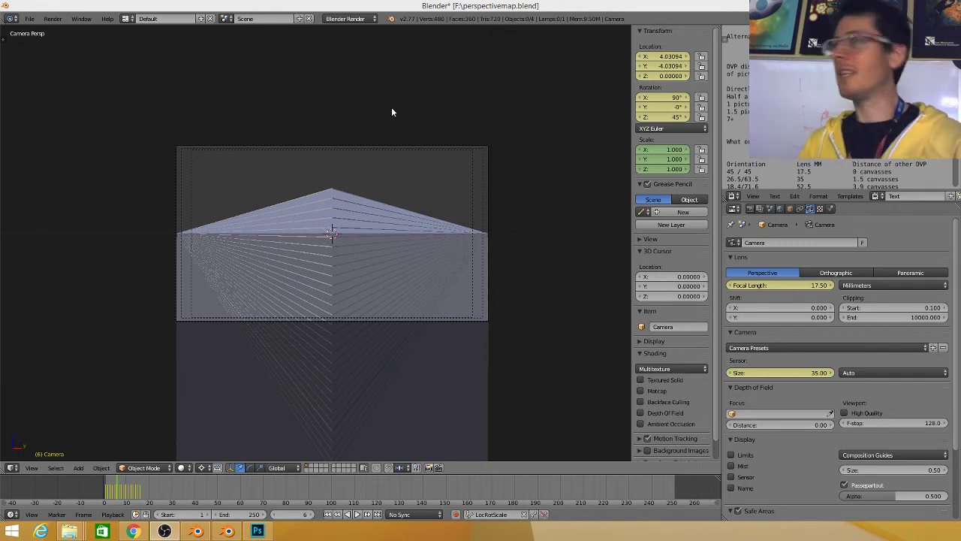
pyautogui.click(427, 209)
pyautogui.scroll(2, 427, 209)
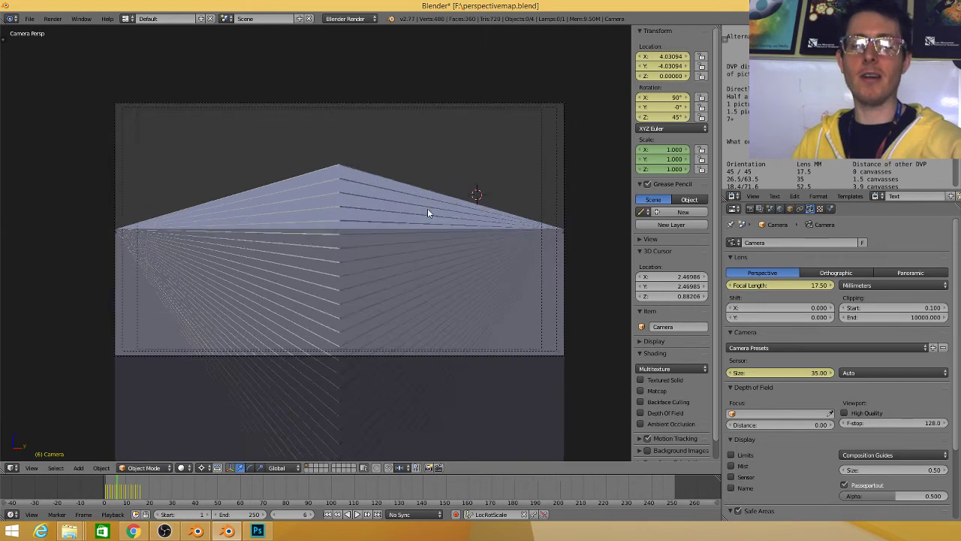
pyautogui.scroll(-2, 427, 209)
pyautogui.hotkey('shift', 'c')
pyautogui.press('KP_0')
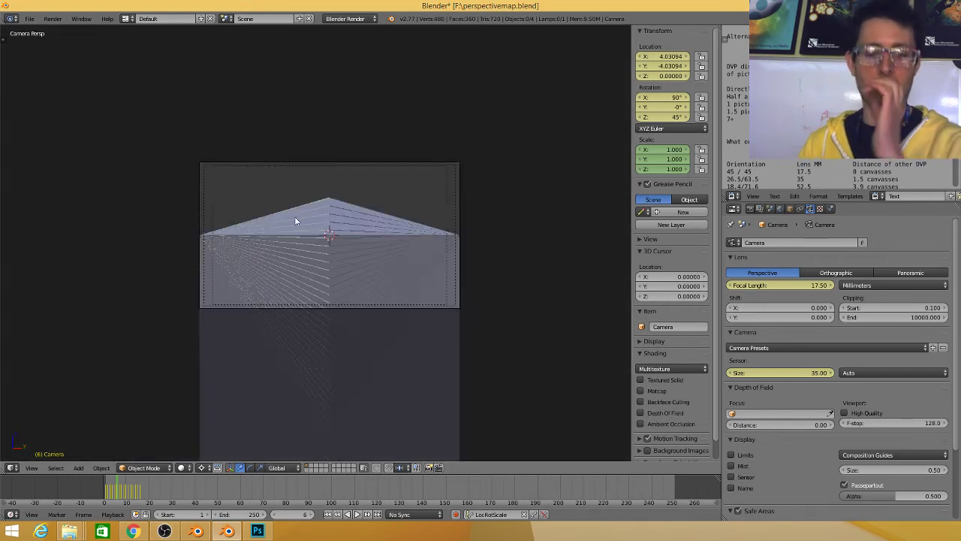
# Advance the timeline to frame 7 and follow the grid past the camera frame to its far vanishing point.
pyautogui.scroll(2, 295, 221)
pyautogui.scroll(1, 270, 220)
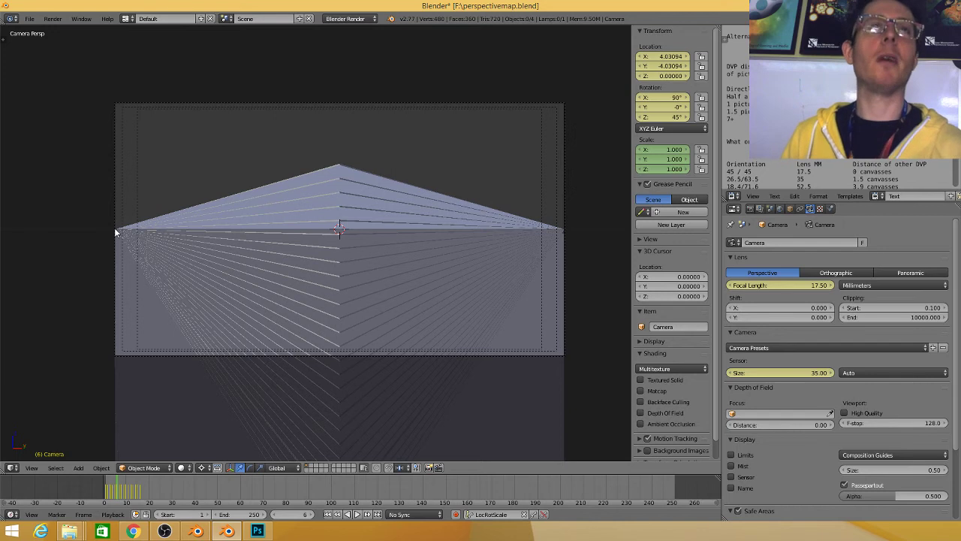
pyautogui.press('Right')
pyautogui.press('Left')
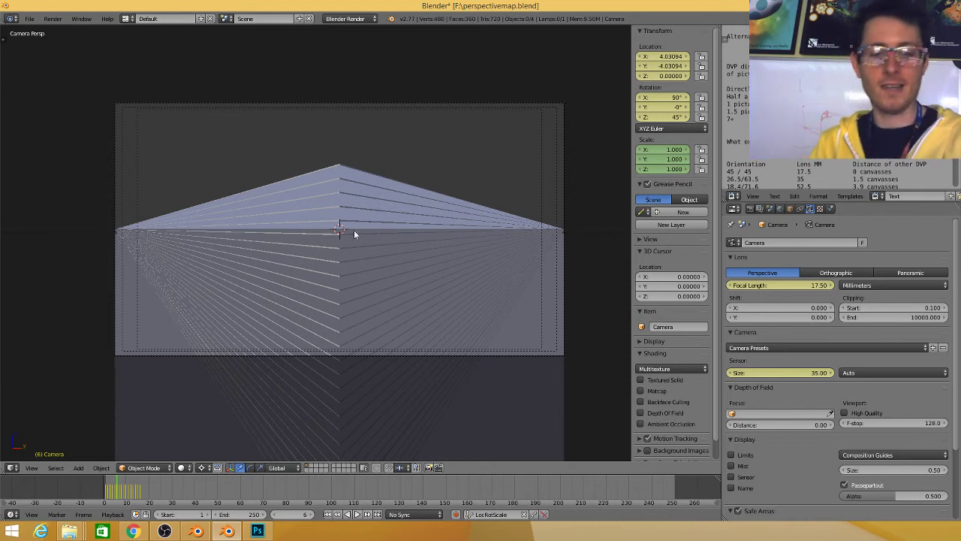
pyautogui.press('Right')
pyautogui.scroll(-2, 457, 340)
pyautogui.moveTo(493, 261); pyautogui.dragTo(325, 253)
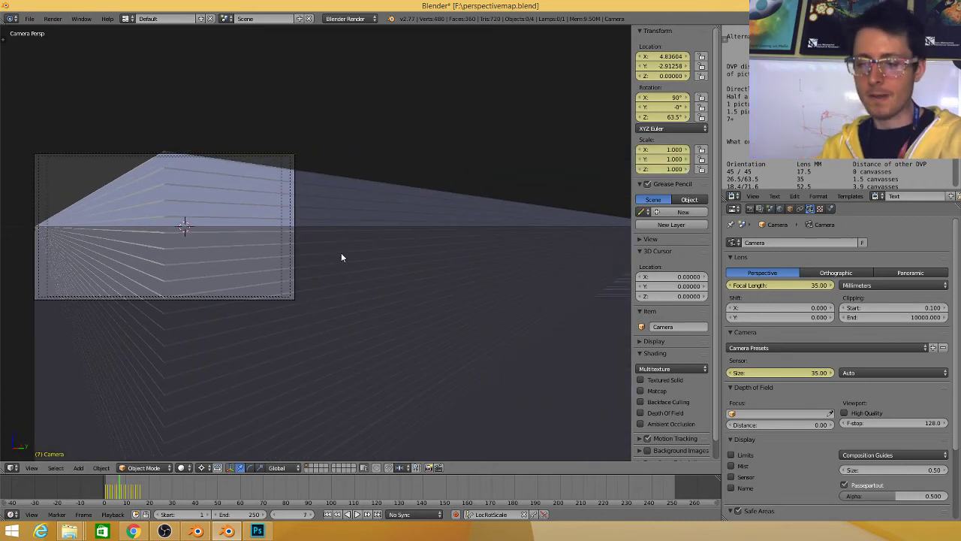
pyautogui.moveTo(401, 285); pyautogui.dragTo(308, 281)
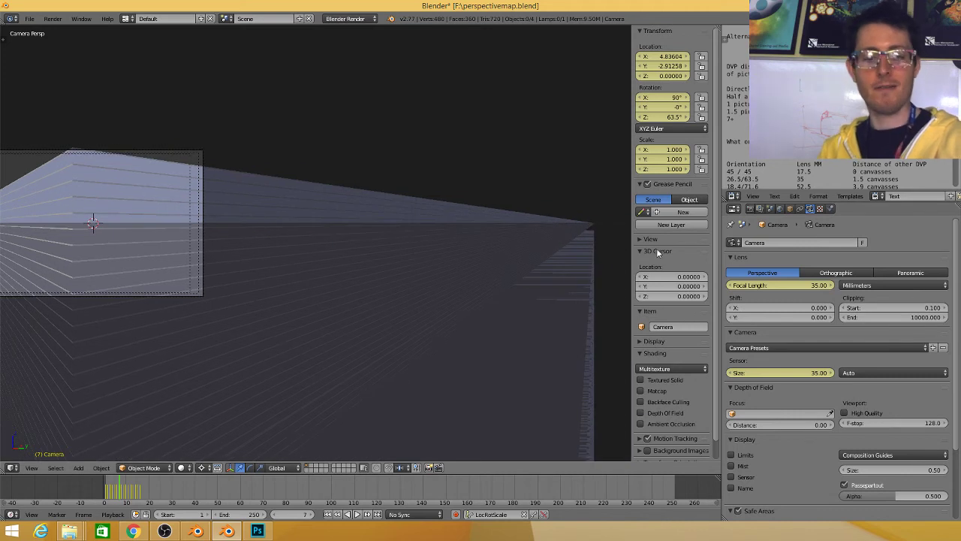
# Examine the notes on orientation, lens length and distance of the other vanishing point in canvases.
pyautogui.scroll(-1, 758, 150)
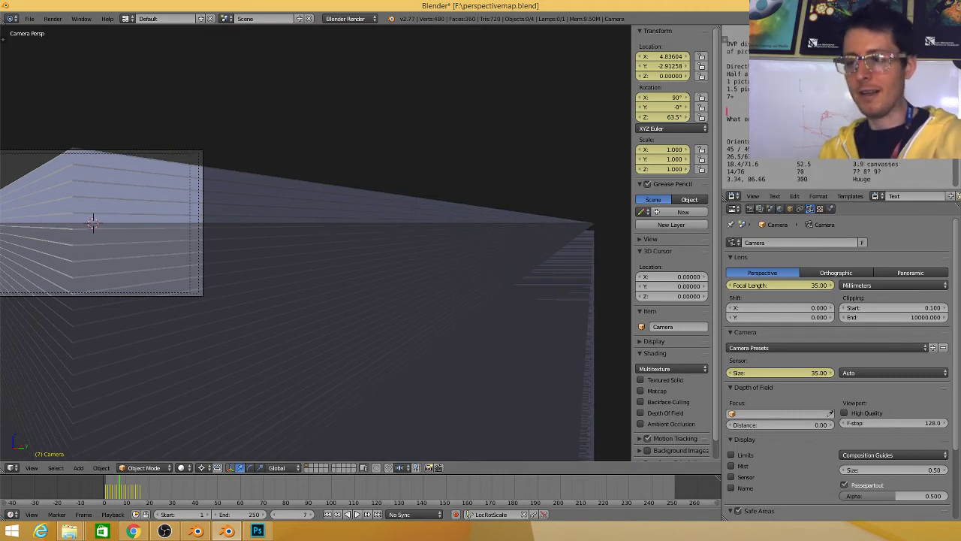
pyautogui.scroll(-2, 760, 113)
pyautogui.click(759, 111)
pyautogui.scroll(3, 760, 112)
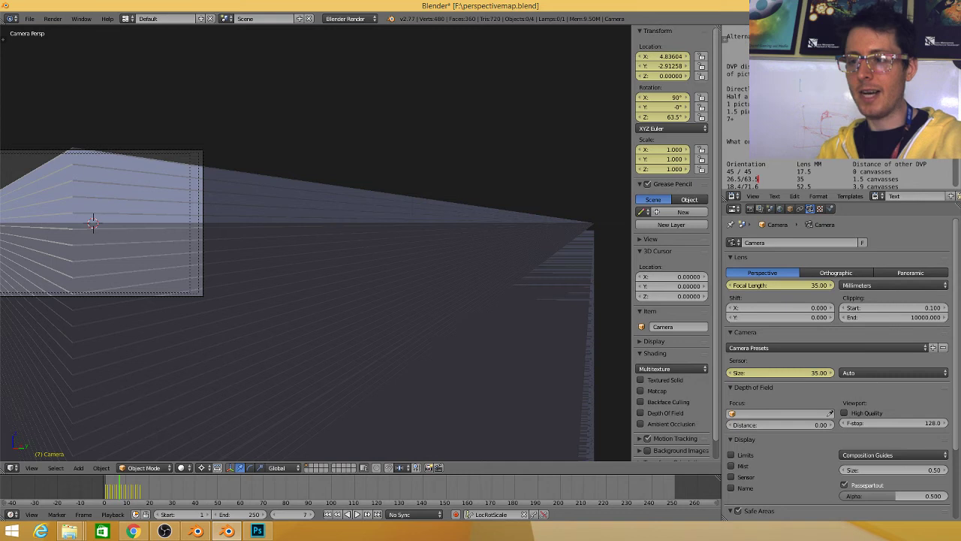
pyautogui.scroll(-3, 758, 113)
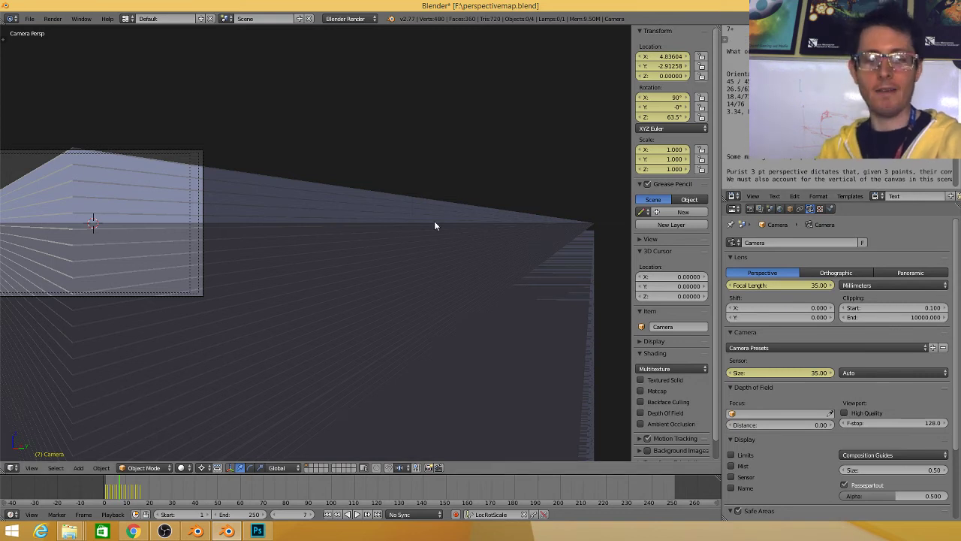
# Select the camera, advance the timeline to frame 8 and view how far the 52.5 mm grid's vanishing point lies from the frame.
pyautogui.rightClick(148, 148)
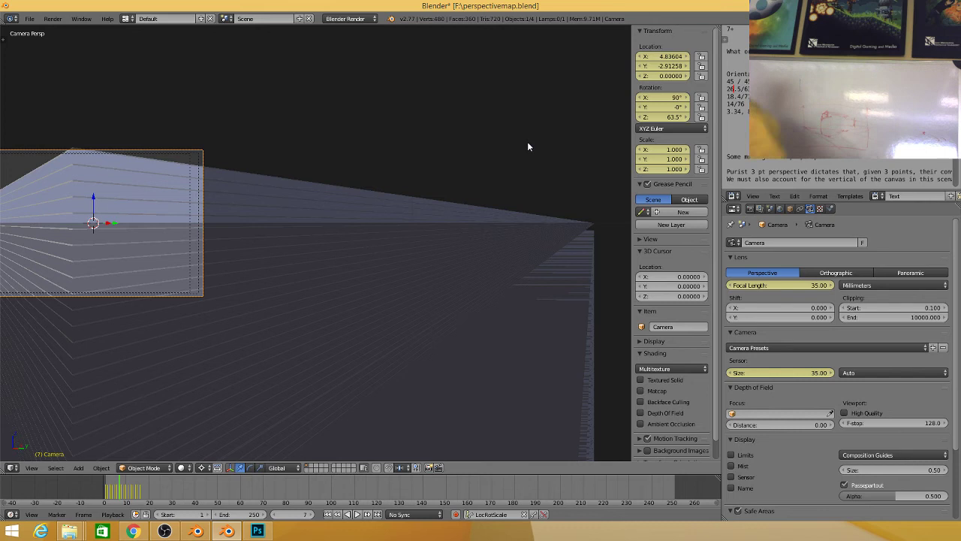
pyautogui.press('Right')
pyautogui.press('space')
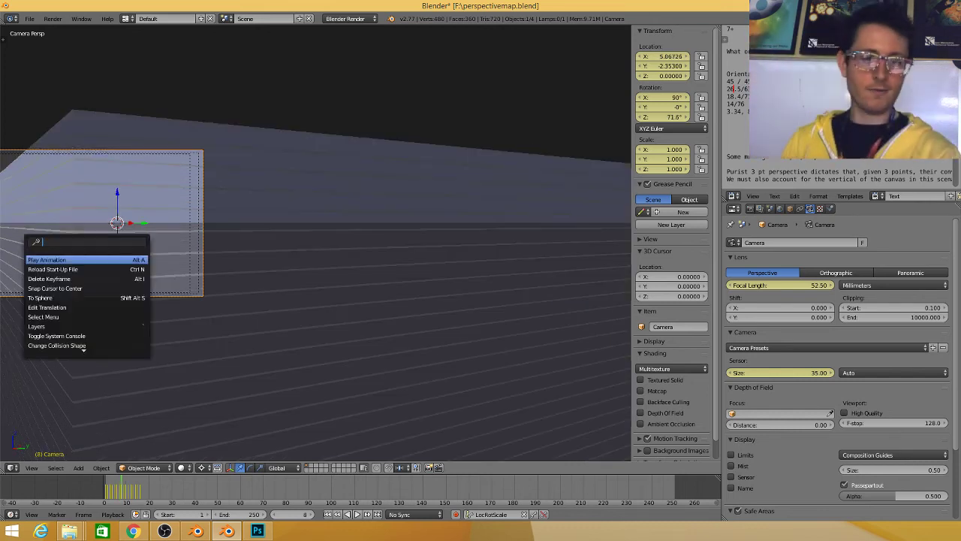
pyautogui.press('Escape')
pyautogui.moveTo(218, 223); pyautogui.dragTo(447, 234)
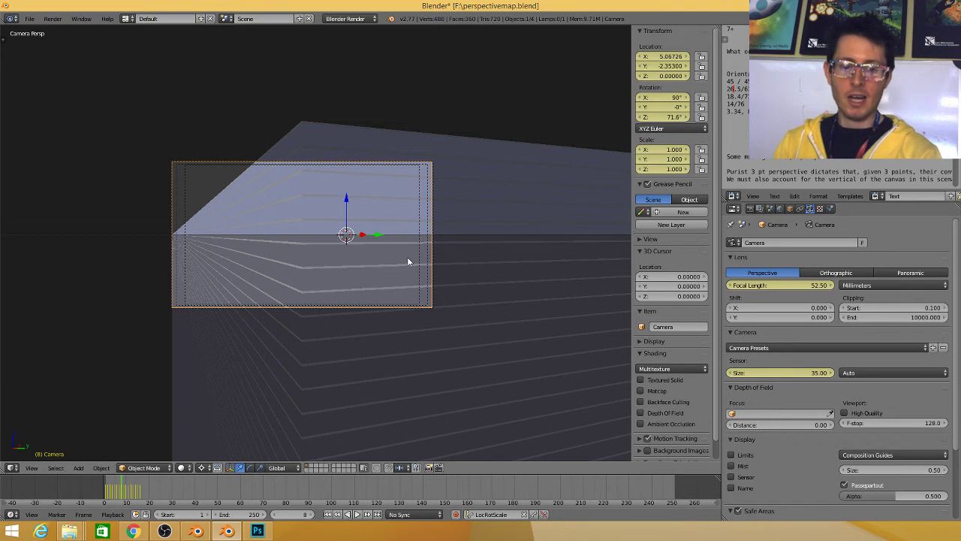
pyautogui.scroll(-4, 375, 262)
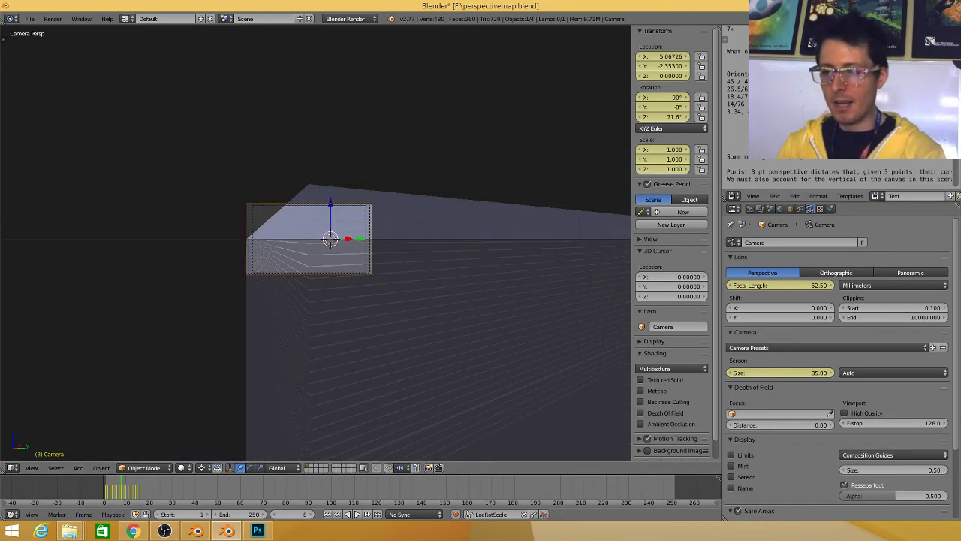
pyautogui.moveTo(200, 265); pyautogui.dragTo(108, 270)
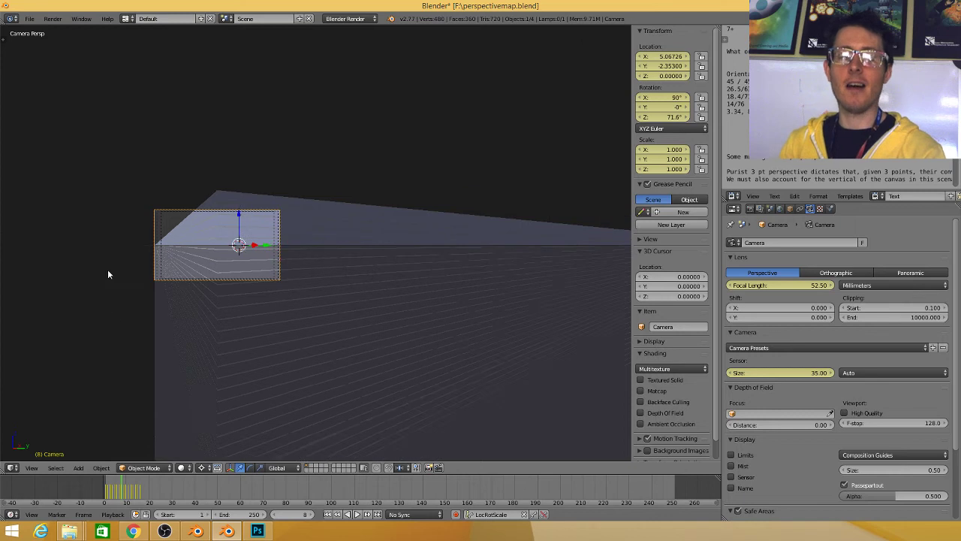
pyautogui.hscroll(5, 107, 274)
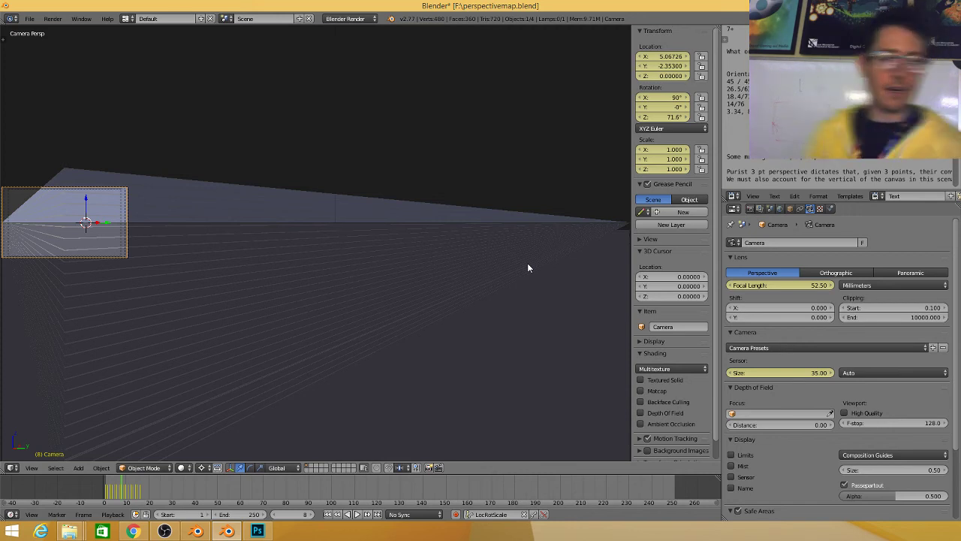
# Draw four roughly horizontal freehand Grease Pencil strokes over the grid lines inside the camera frame.
pyautogui.scroll(4, 102, 237)
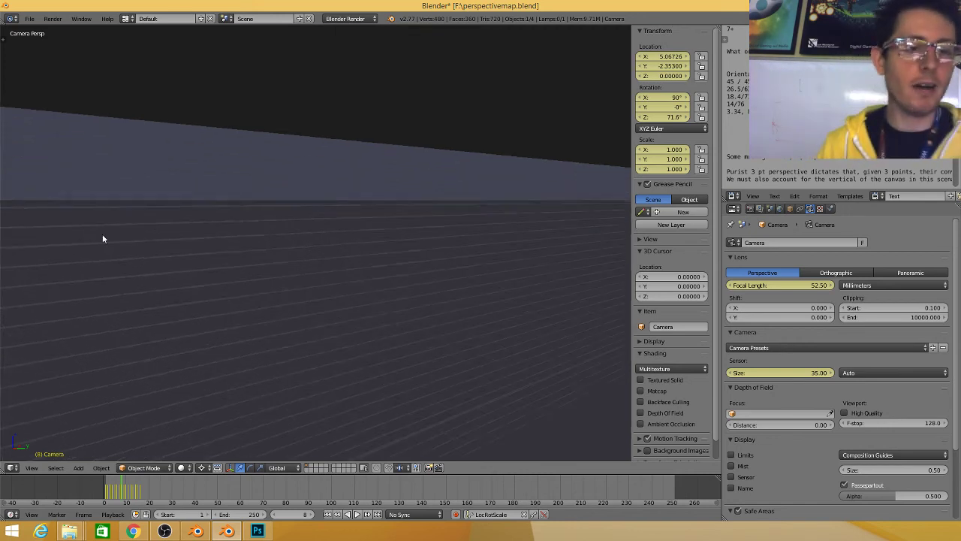
pyautogui.moveTo(103, 239); pyautogui.dragTo(515, 369)
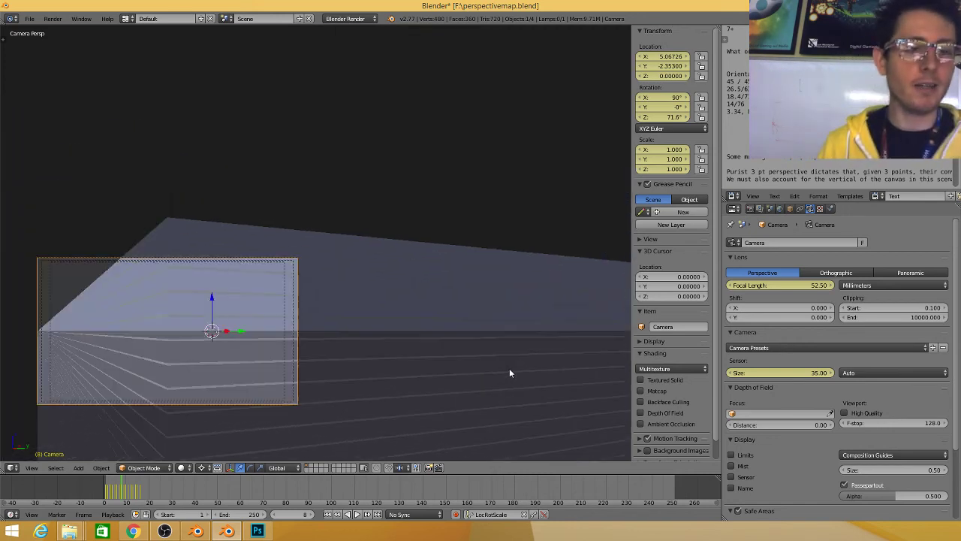
pyautogui.scroll(4, 157, 320)
pyautogui.moveTo(180, 306); pyautogui.dragTo(433, 121)
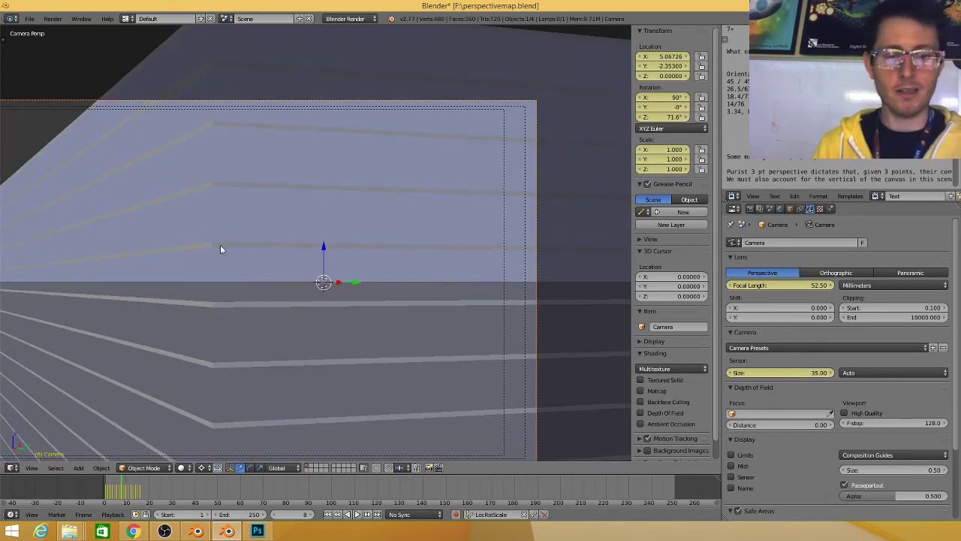
pyautogui.moveTo(221, 242); pyautogui.dragTo(491, 260)
pyautogui.moveTo(233, 297); pyautogui.dragTo(570, 324)
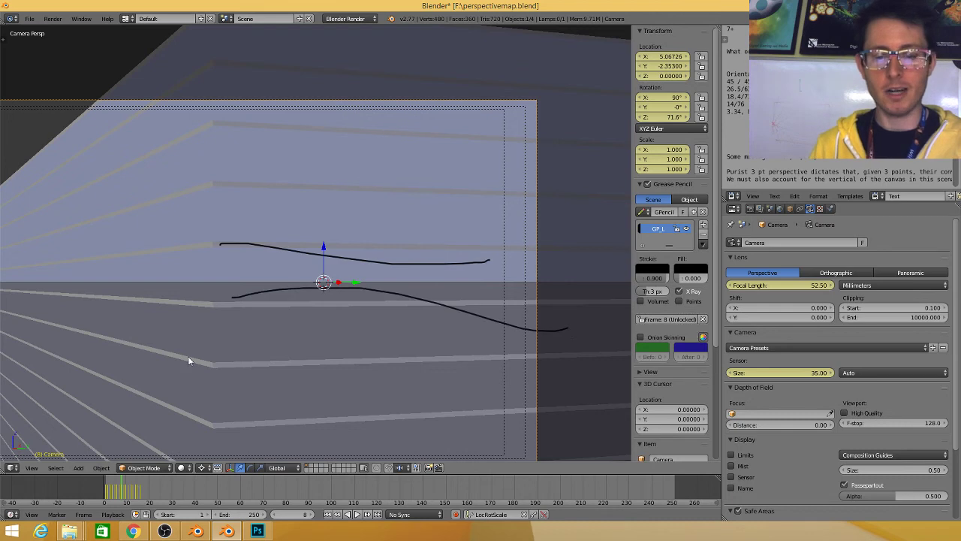
pyautogui.moveTo(242, 369); pyautogui.dragTo(554, 366)
pyautogui.moveTo(249, 423); pyautogui.dragTo(548, 434)
# Compare the strokes with the grid lines in the camera frame and advance the timeline to frame 9 for the 70 mm lens.
pyautogui.scroll(-5, 552, 291)
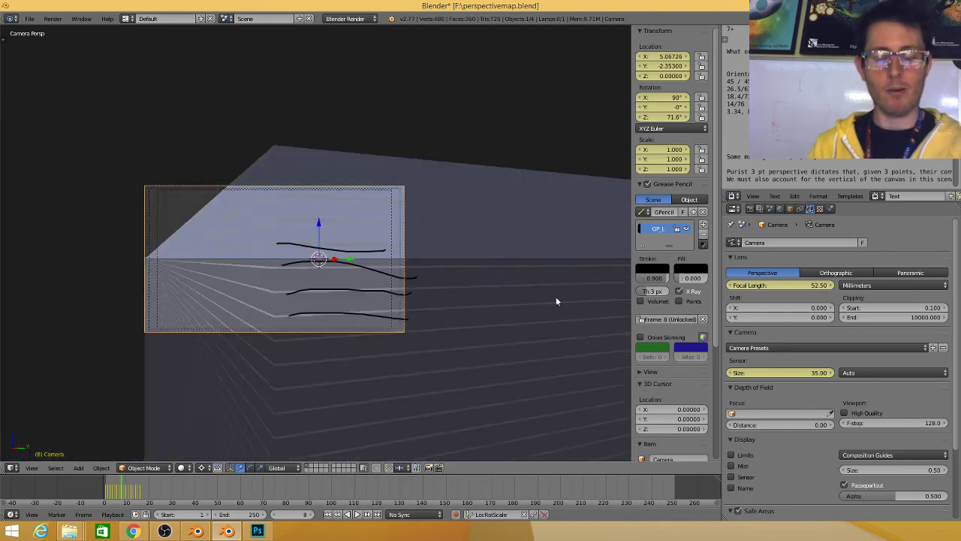
pyautogui.scroll(4, 199, 367)
pyautogui.scroll(-4, 267, 330)
pyautogui.scroll(4, 268, 334)
pyautogui.scroll(-3, 270, 315)
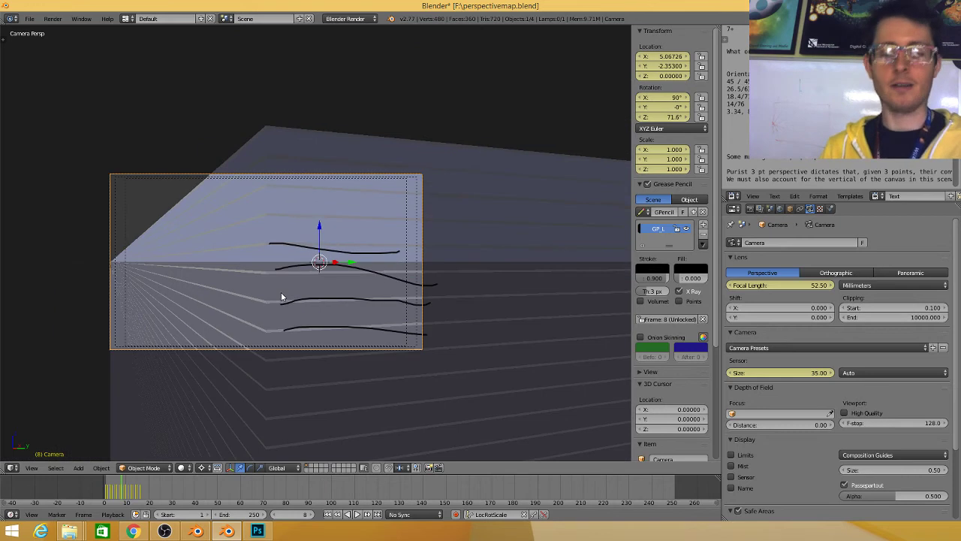
pyautogui.press('Right')
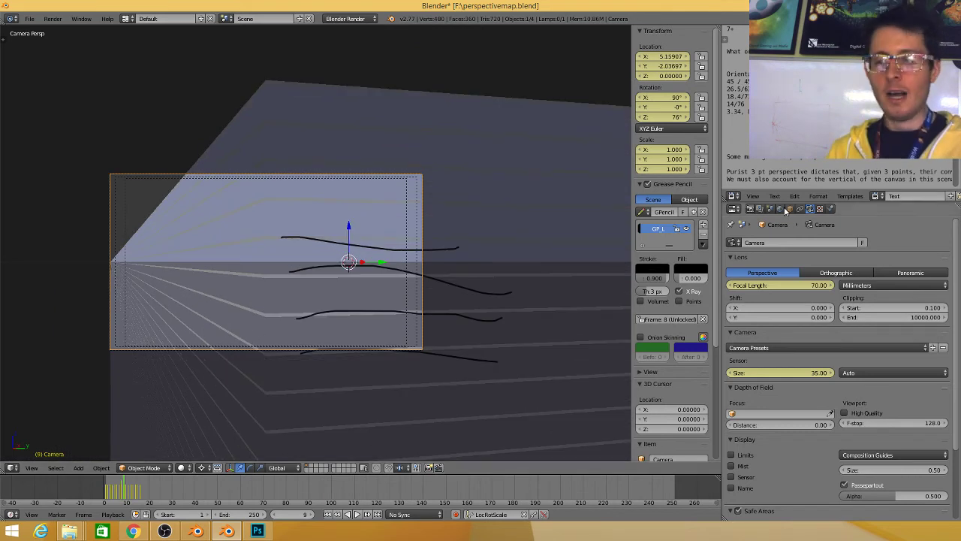
# Delete the freehand Grease Pencil layer and view how far the 70 mm grid's vanishing point lies from the camera frame.
pyautogui.click(705, 236)
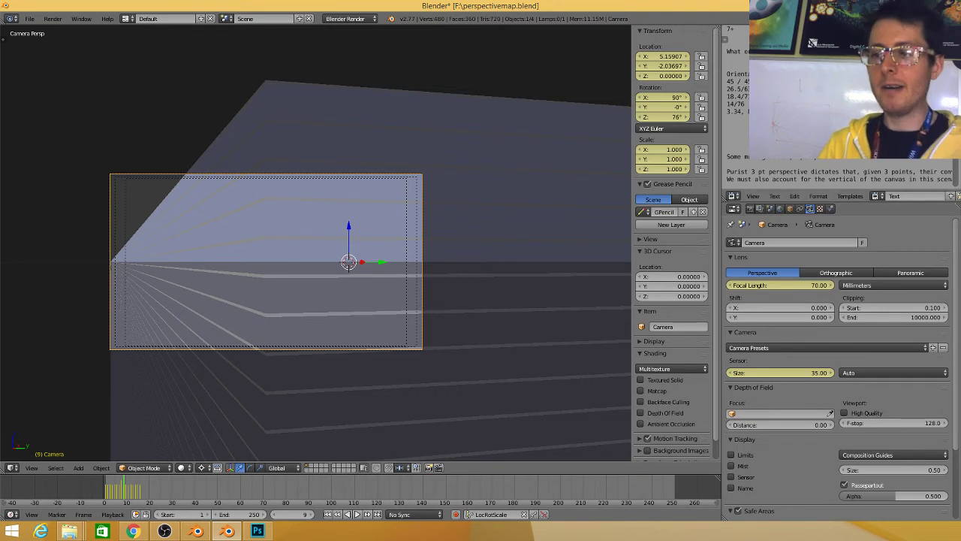
pyautogui.moveTo(574, 155); pyautogui.dragTo(369, 152)
pyautogui.scroll(-3, 369, 154)
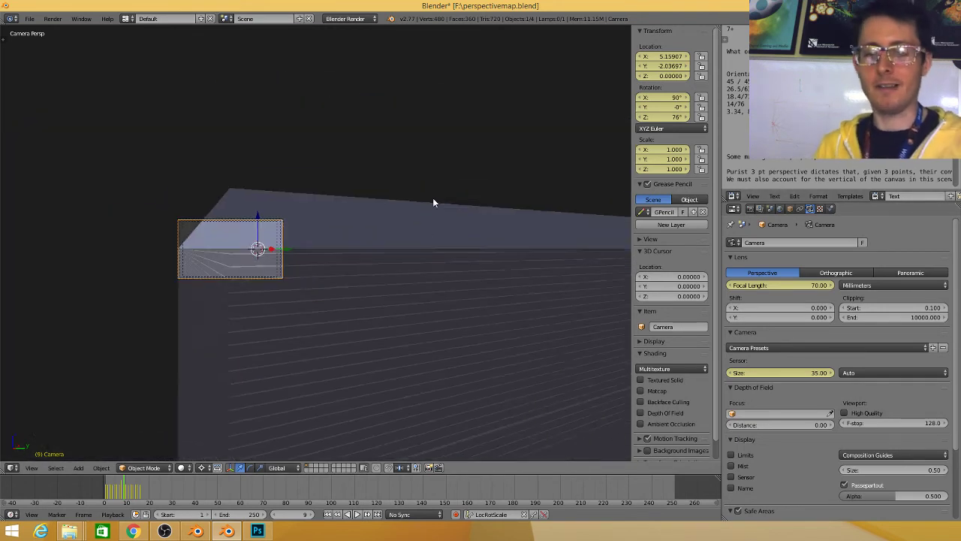
pyautogui.moveTo(415, 223); pyautogui.dragTo(128, 217)
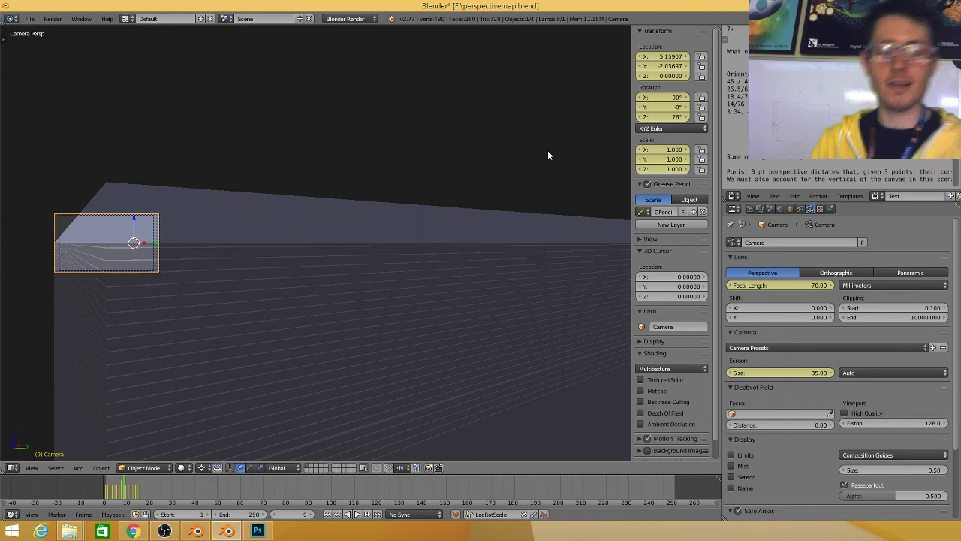
pyautogui.hotkey('ctrl', 'Up')
pyautogui.moveTo(390, 178); pyautogui.dragTo(49, 162)
pyautogui.scroll(-7, 530, 319)
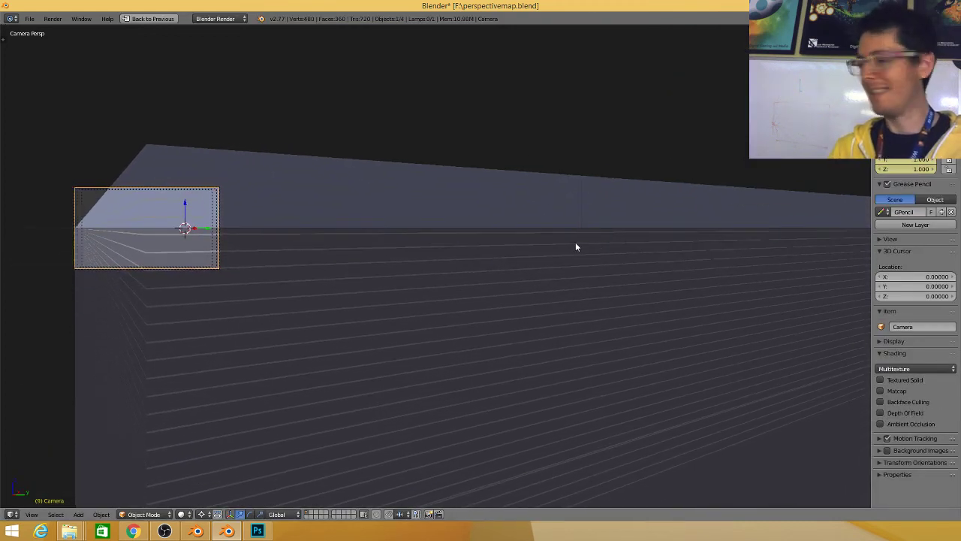
pyautogui.scroll(4, 511, 259)
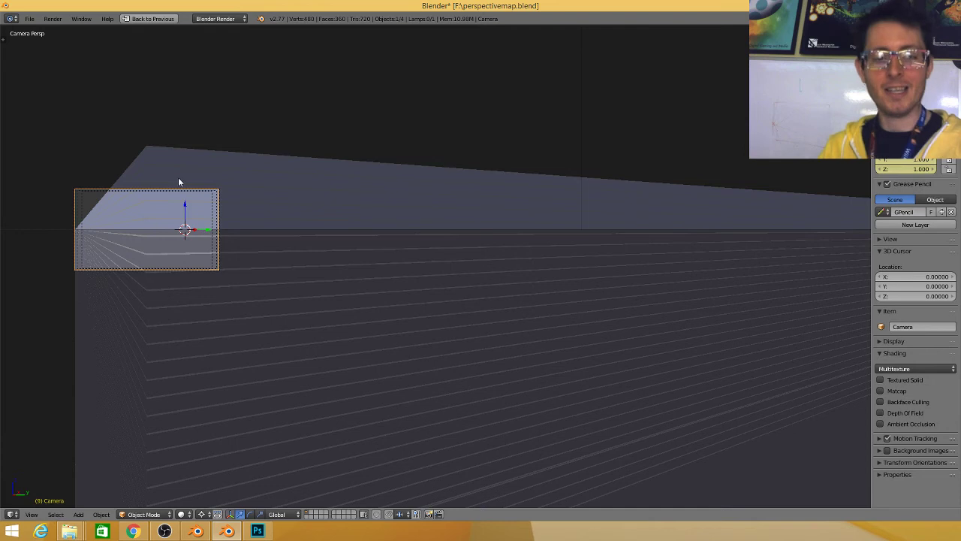
pyautogui.hotkey('ctrl', 'Up')
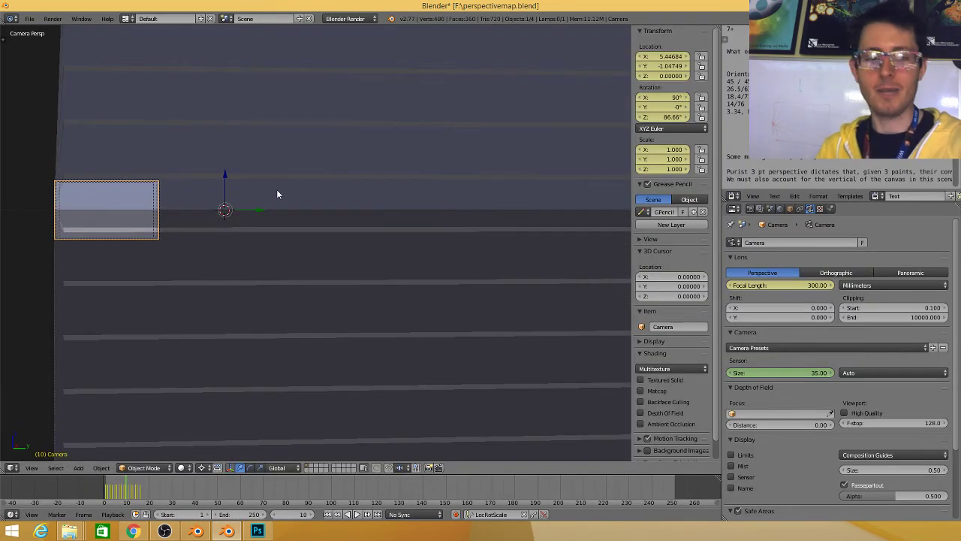
# Advance the timeline to frame 10 and examine the 300 mm grid both inside and around the camera frame.
pyautogui.scroll(2, 46, 210)
pyautogui.moveTo(49, 209); pyautogui.dragTo(364, 272)
pyautogui.scroll(5, 364, 272)
pyautogui.scroll(-1, 362, 273)
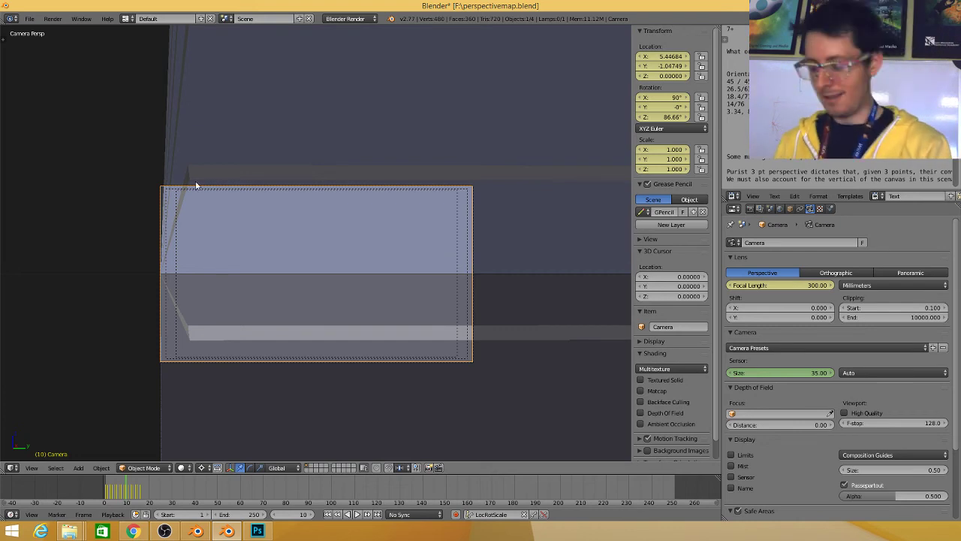
pyautogui.scroll(-5, 324, 120)
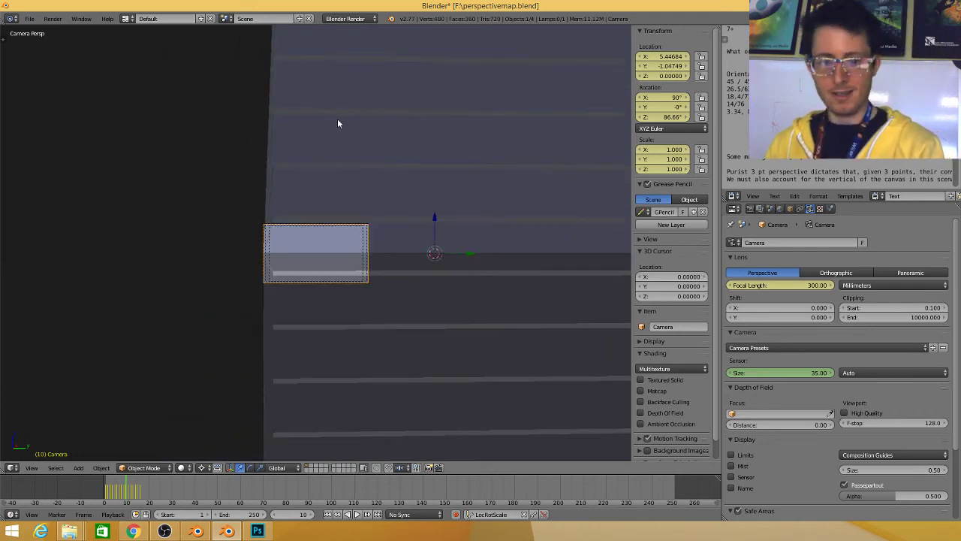
pyautogui.scroll(8, 292, 328)
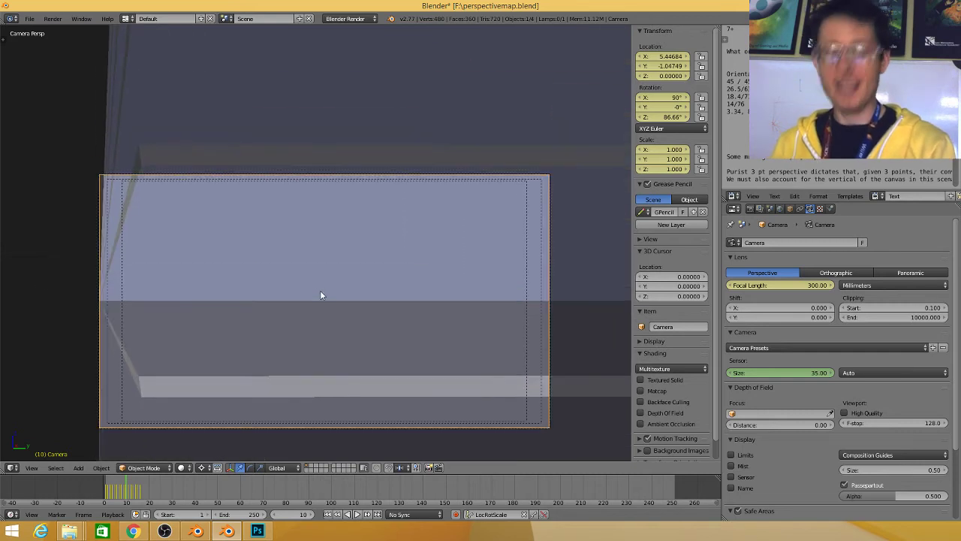
pyautogui.scroll(-6, 318, 292)
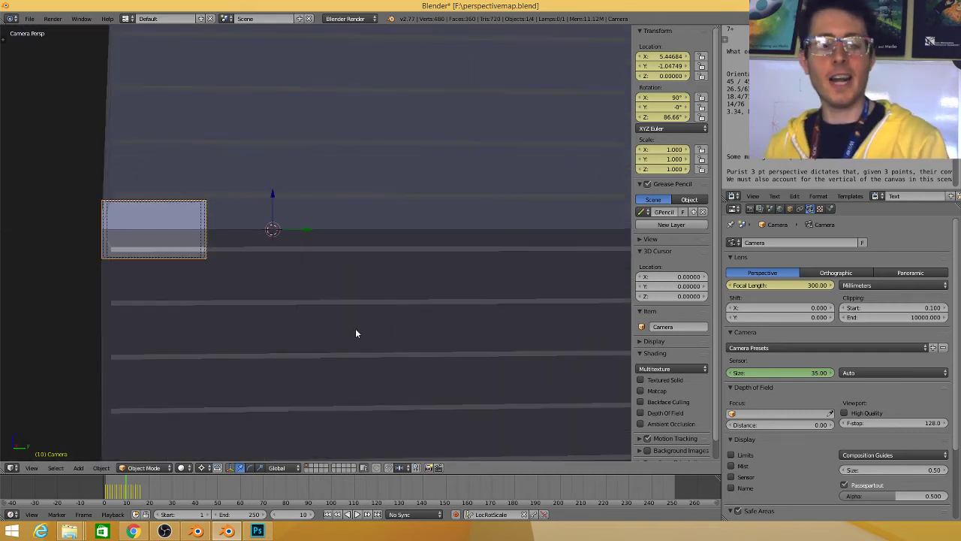
pyautogui.moveTo(151, 316); pyautogui.dragTo(105, 299)
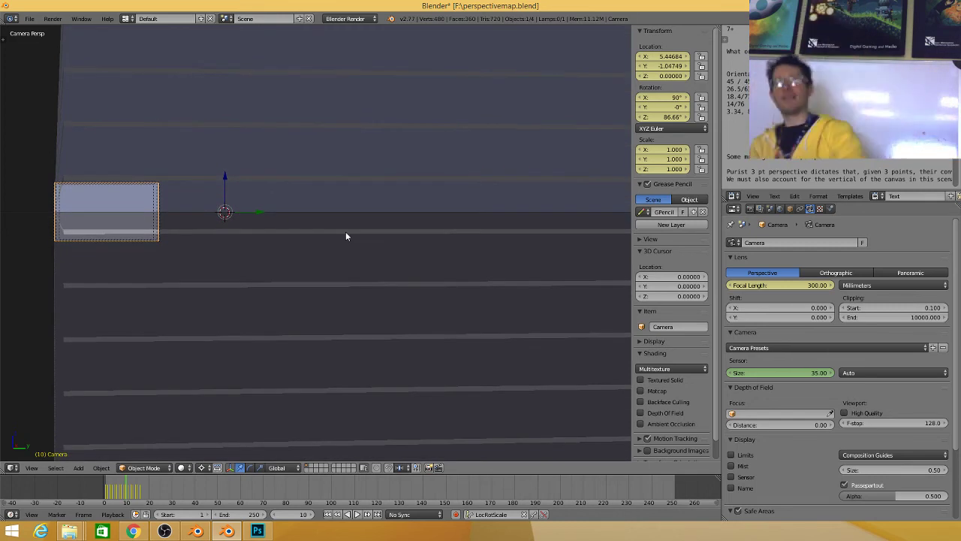
pyautogui.moveTo(285, 66); pyautogui.dragTo(423, 143)
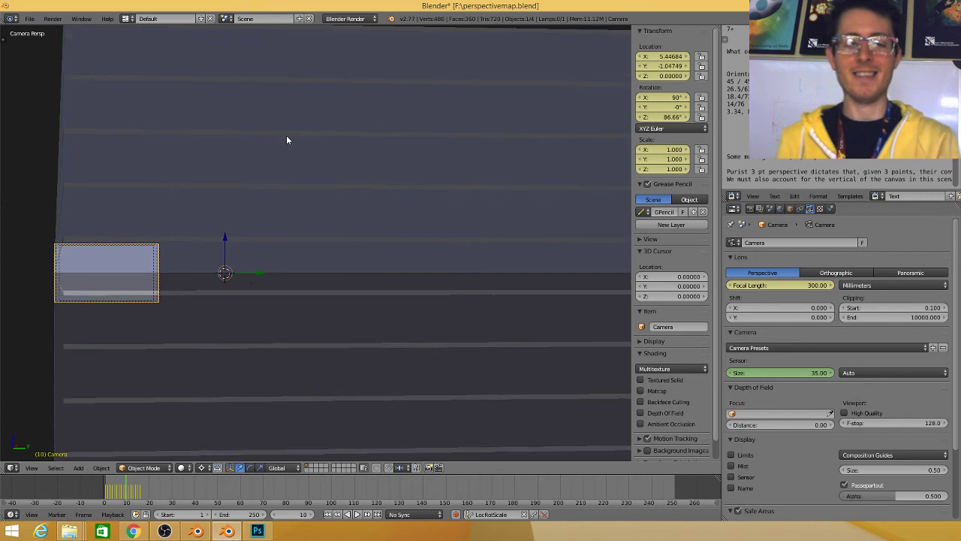
pyautogui.press('KP_0')
pyautogui.press('KP_0')
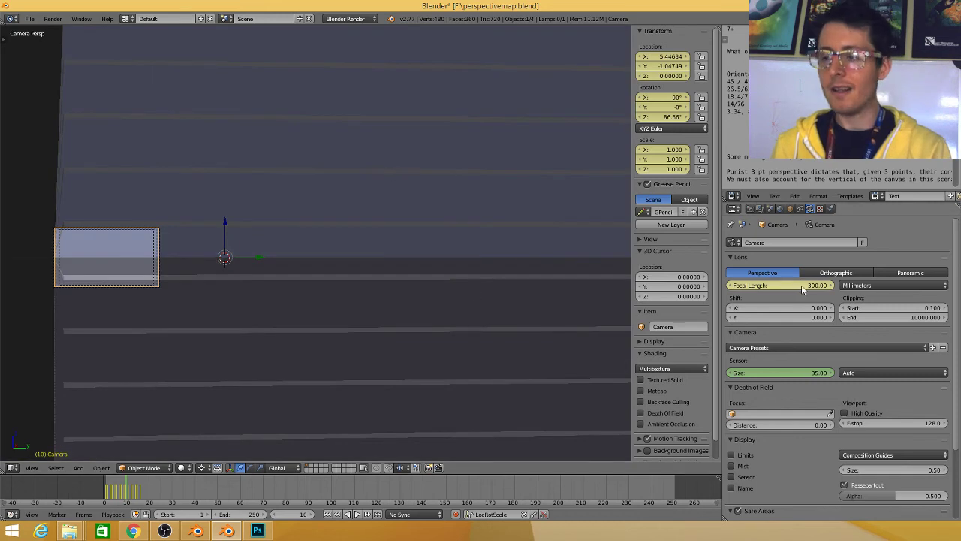
pyautogui.moveTo(188, 143); pyautogui.dragTo(181, 149)
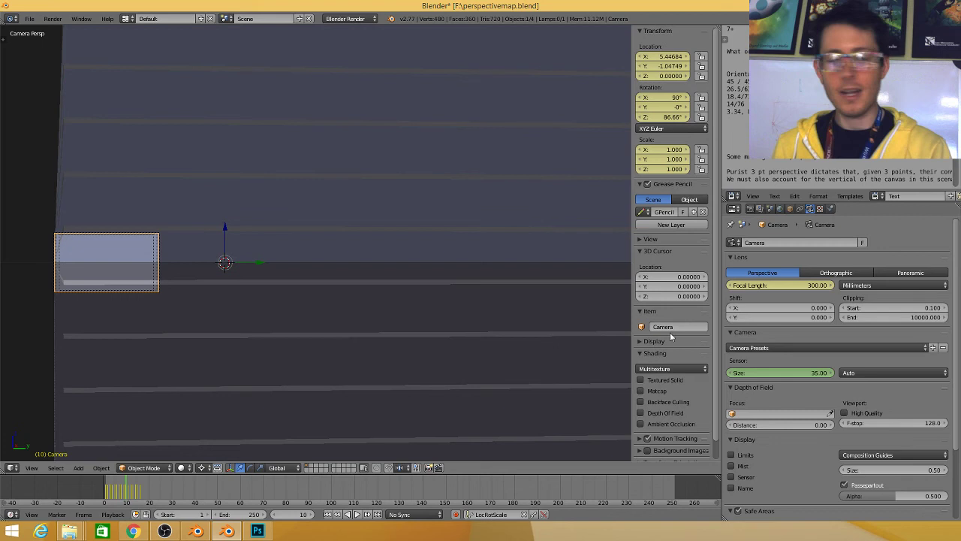
# Try a focal length of 3 mm on the frame 10 camera.
pyautogui.moveTo(777, 288); pyautogui.dragTo(795, 284)
pyautogui.click(796, 283)
pyautogui.write('3')
pyautogui.press('Return')
# Advance the timeline to frame 14 and view the three-point grid's vanishing points around the camera frame.
pyautogui.press('Right')
pyautogui.press('Right')
pyautogui.press('Right')
pyautogui.press('Right')
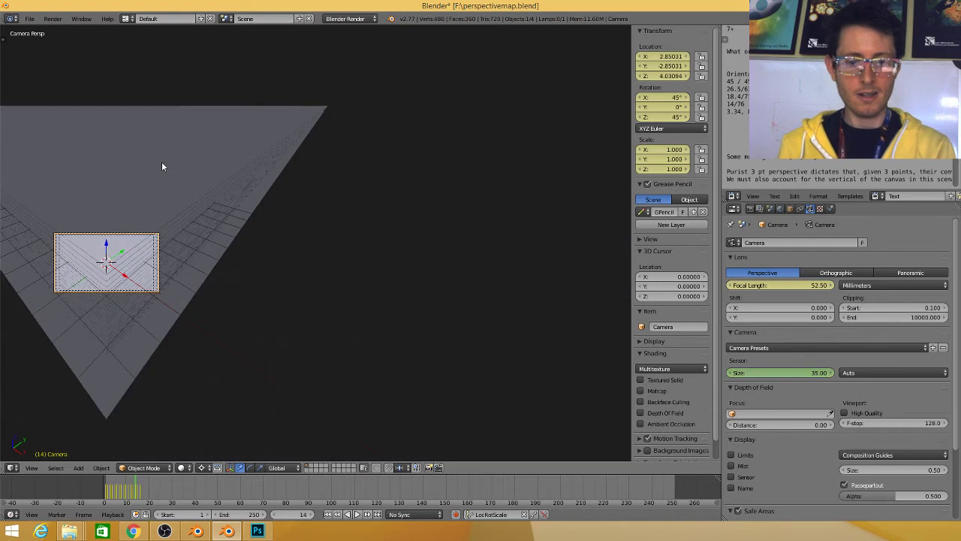
pyautogui.moveTo(191, 172); pyautogui.dragTo(65, 229)
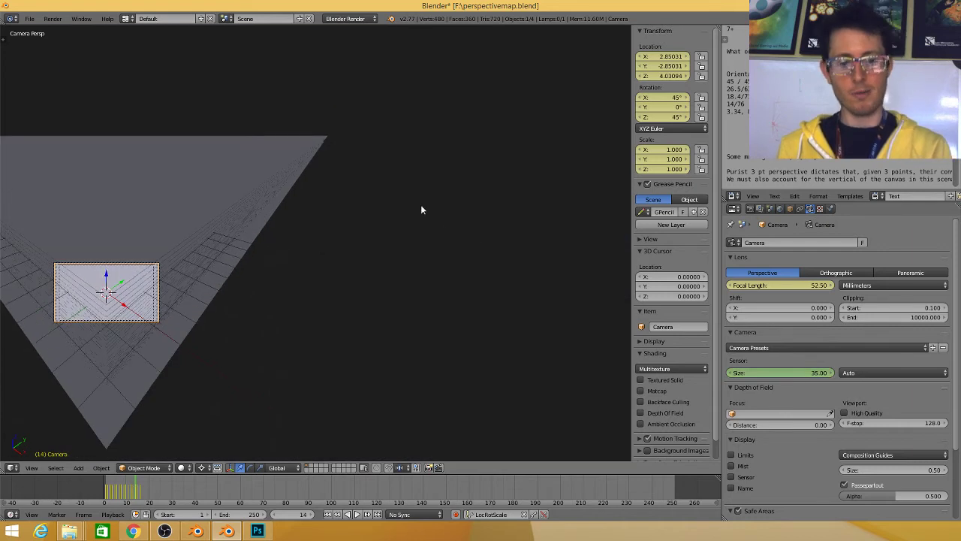
pyautogui.moveTo(188, 206); pyautogui.dragTo(685, 234)
# Go back to frame 11 and view the three-point grid enlarged in its wide-angle camera frame.
pyautogui.press('Left')
pyautogui.press('Left')
pyautogui.press('Left')
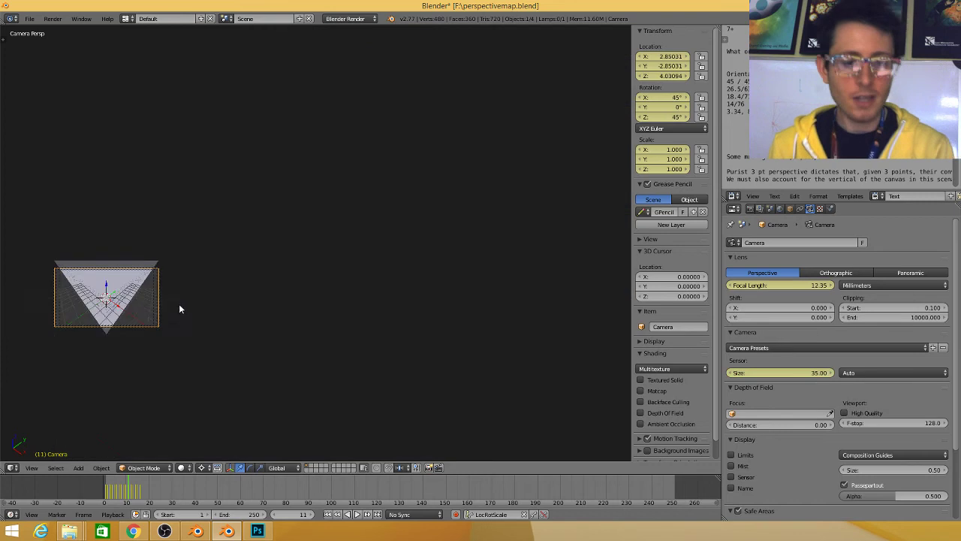
pyautogui.scroll(3, 179, 305)
pyautogui.moveTo(84, 291); pyautogui.dragTo(482, 192)
pyautogui.scroll(2, 261, 239)
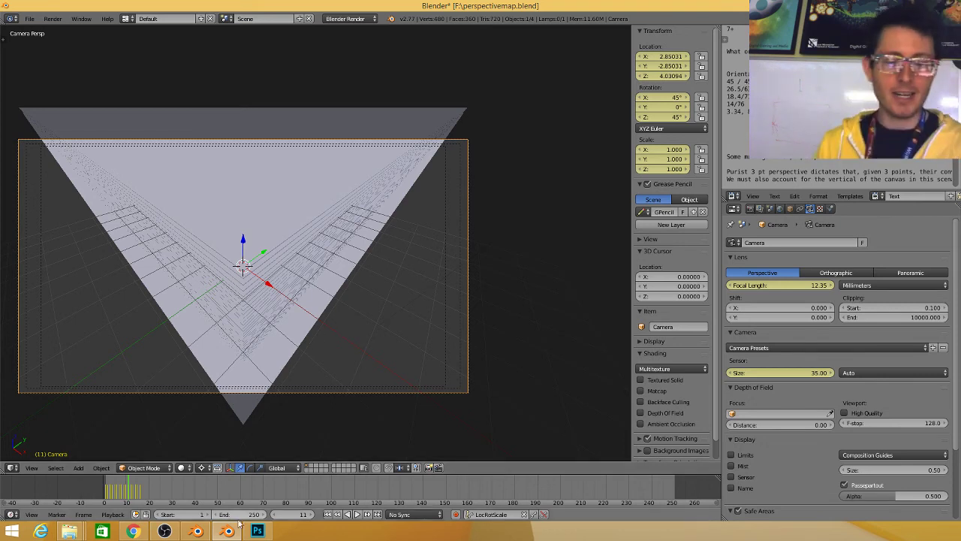
# Switch to Photoshop and mark three vanishing points, two inside empty grid cell 35 and one just below it.
pyautogui.click(261, 530)
pyautogui.scroll(-8, 323, 286)
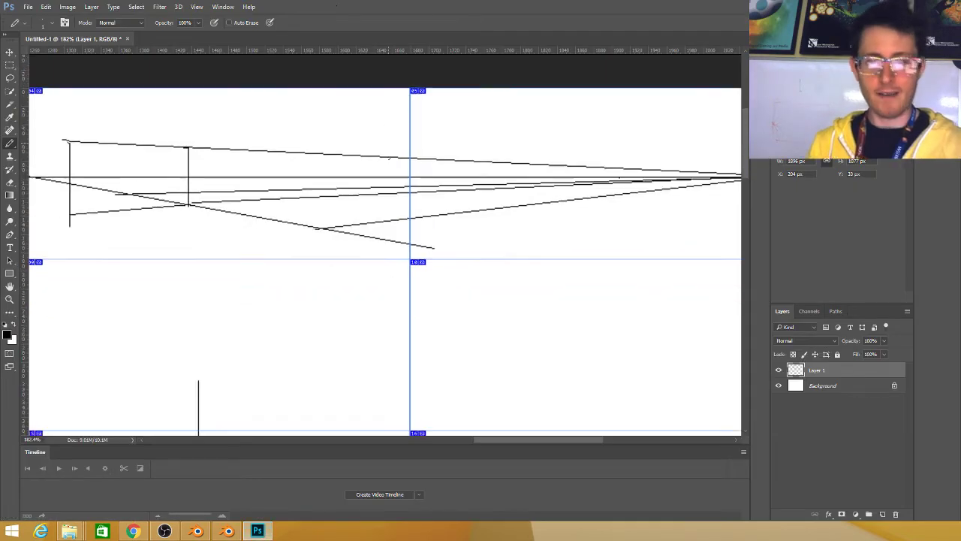
pyautogui.moveTo(385, 337)
pyautogui.mouseDown()
pyautogui.moveTo(338, 283)
pyautogui.moveTo(23, 150)
pyautogui.mouseUp()
pyautogui.moveTo(274, 319); pyautogui.dragTo(30, 157)
pyautogui.moveTo(195, 379)
pyautogui.mouseDown()
pyautogui.moveTo(238, 73)
pyautogui.moveTo(733, 60)
pyautogui.mouseUp()
pyautogui.moveTo(167, 284); pyautogui.dragTo(367, 83)
pyautogui.scroll(5, 330, 236)
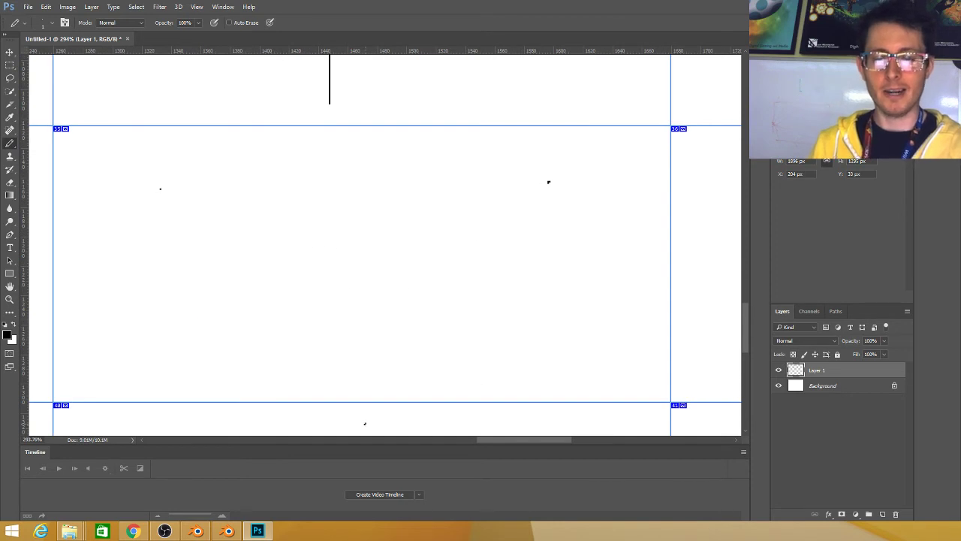
# Draw straight Pencil lines from a central corner to all three vanishing points and from lower on the vertical edge to the upper two.
pyautogui.keyDown('shift'); pyautogui.click(361, 274); pyautogui.keyUp('shift')
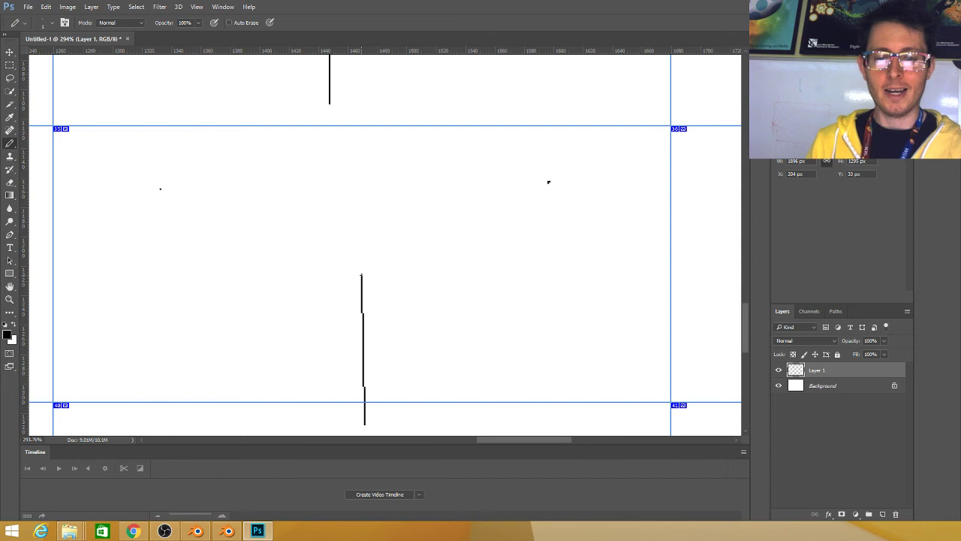
pyautogui.keyDown('shift'); pyautogui.click(160, 188); pyautogui.keyUp('shift')
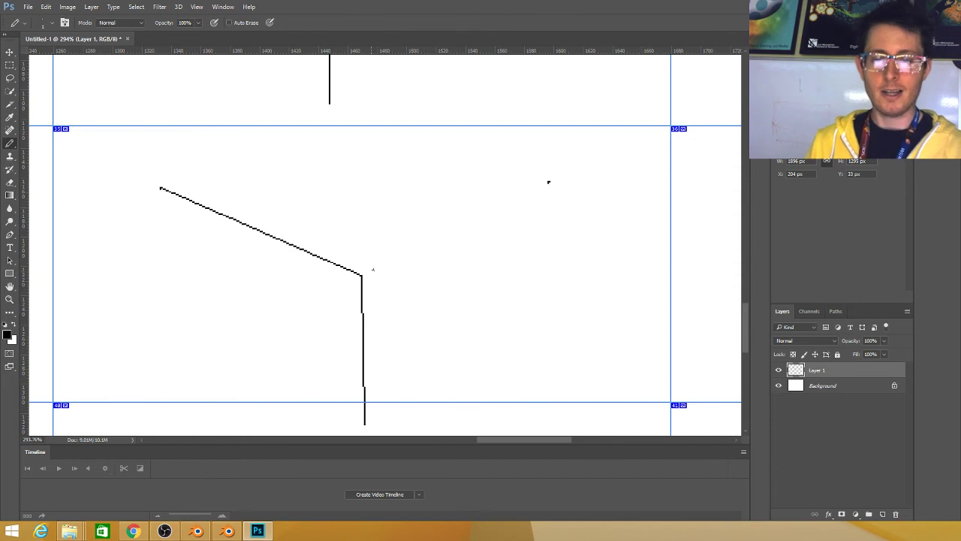
pyautogui.keyDown('shift'); pyautogui.click(361, 275); pyautogui.keyUp('shift')
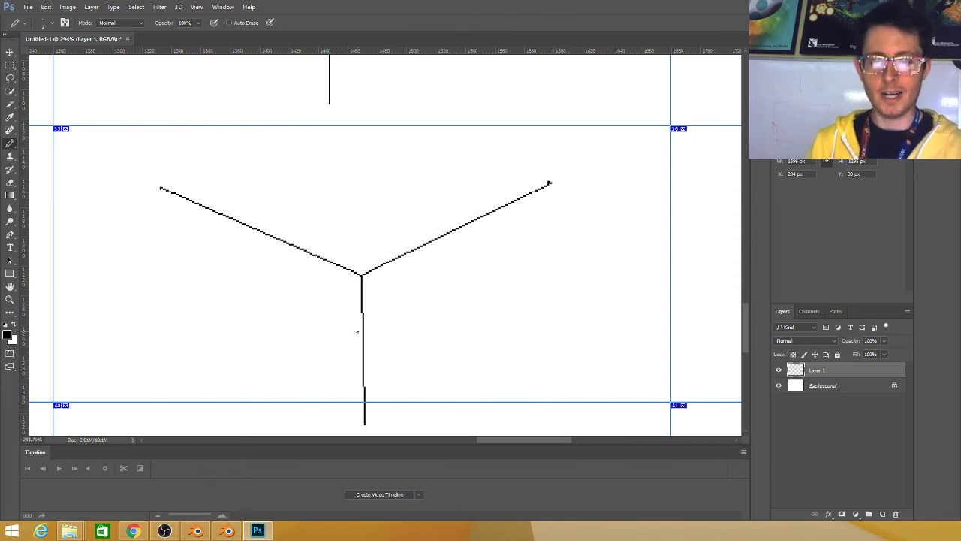
pyautogui.click(549, 183)
pyautogui.keyDown('shift'); pyautogui.click(363, 337); pyautogui.keyUp('shift')
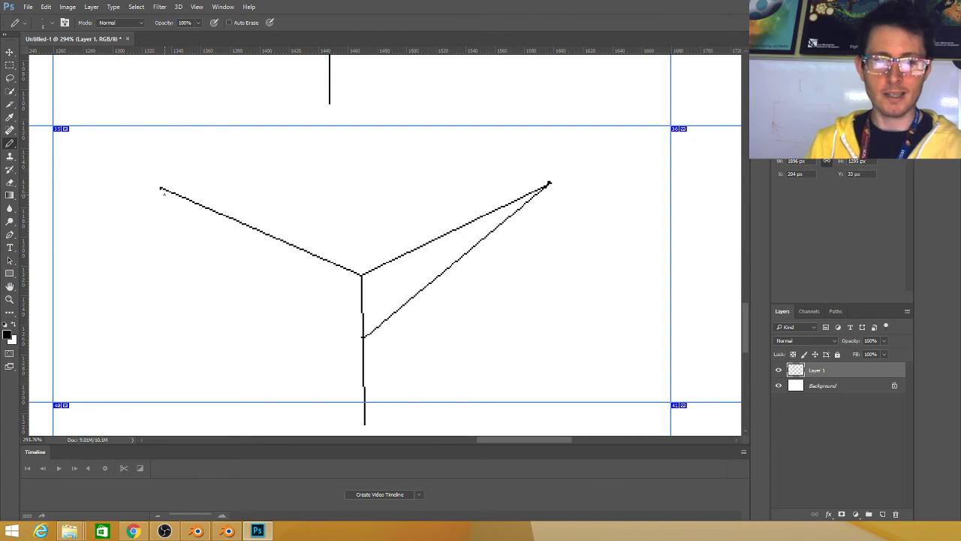
pyautogui.keyDown('shift'); pyautogui.click(161, 188); pyautogui.keyUp('shift')
# Draw the box's two outer side edges to the lower vanishing point and its back top edges to the upper vanishing points.
pyautogui.moveTo(404, 325); pyautogui.dragTo(379, 251)
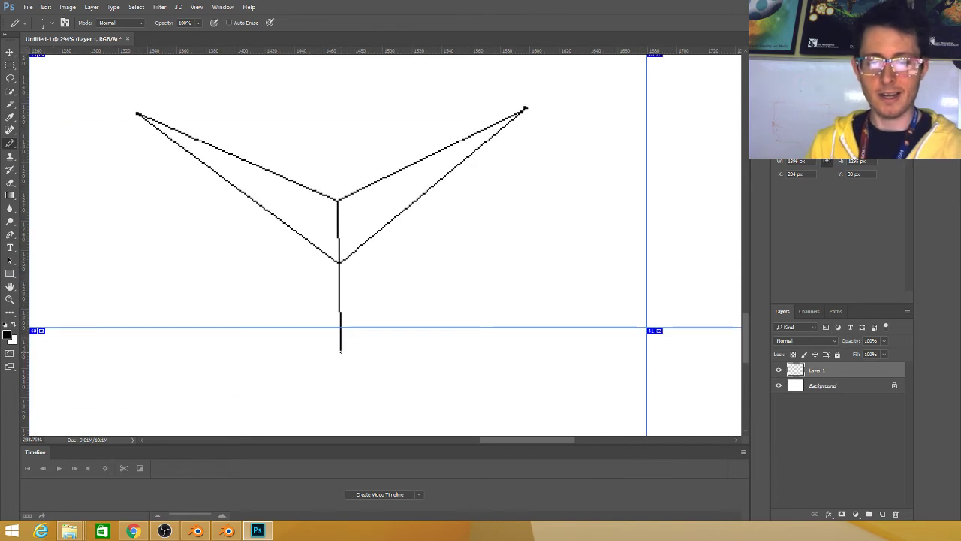
pyautogui.keyDown('shift'); pyautogui.click(267, 168); pyautogui.keyUp('shift')
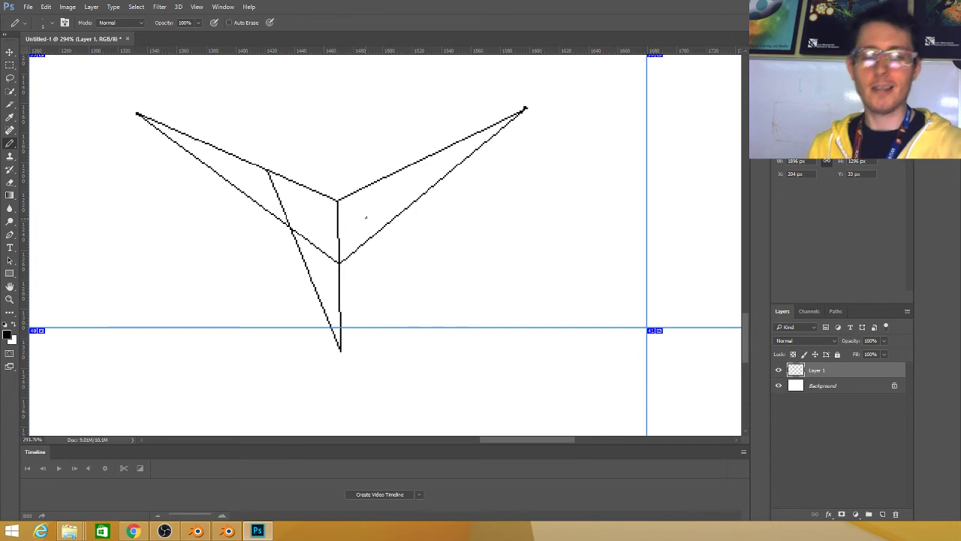
pyautogui.keyDown('shift'); pyautogui.click(393, 174); pyautogui.keyUp('shift')
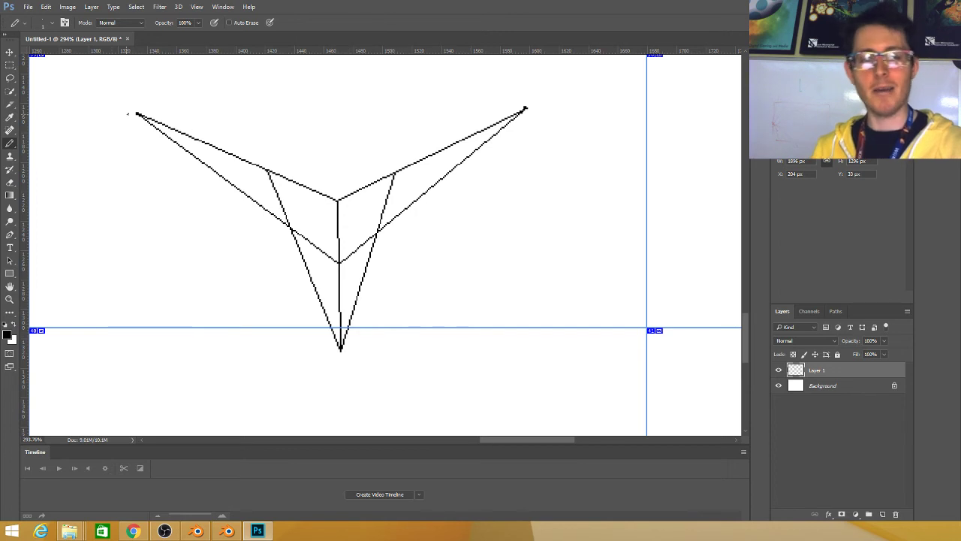
pyautogui.keyDown('shift'); pyautogui.click(137, 114); pyautogui.keyUp('shift')
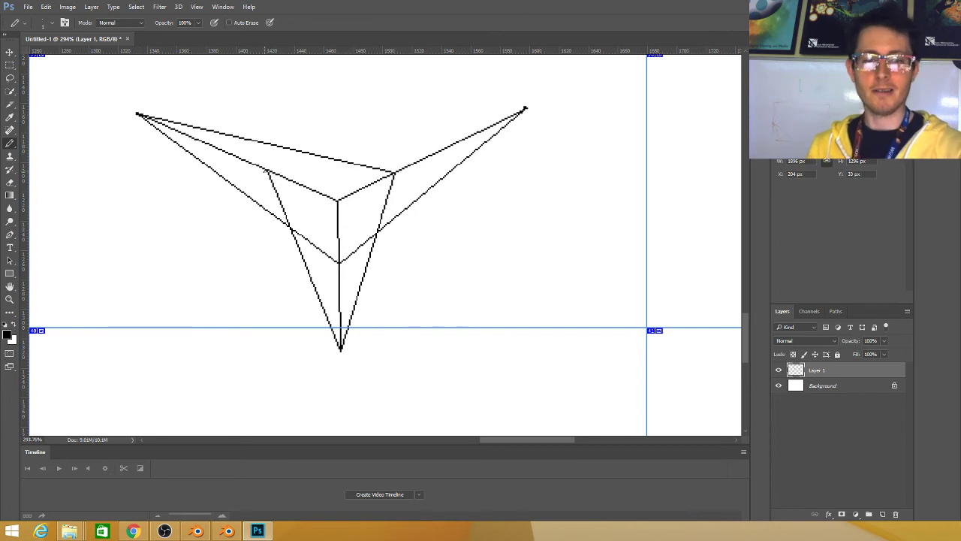
pyautogui.keyDown('shift'); pyautogui.click(524, 109); pyautogui.keyUp('shift')
# Add a second pair of bottom edges lower on the box's vertical edge and a line extending past it from the left vanishing point.
pyautogui.moveTo(425, 326); pyautogui.dragTo(511, 365)
pyautogui.scroll(5, 467, 362)
pyautogui.moveTo(628, 215)
pyautogui.mouseDown()
pyautogui.moveTo(648, 320)
pyautogui.moveTo(673, 279)
pyautogui.moveTo(682, 286)
pyautogui.moveTo(510, 265)
pyautogui.moveTo(477, 245)
pyautogui.moveTo(478, 231)
pyautogui.mouseUp()
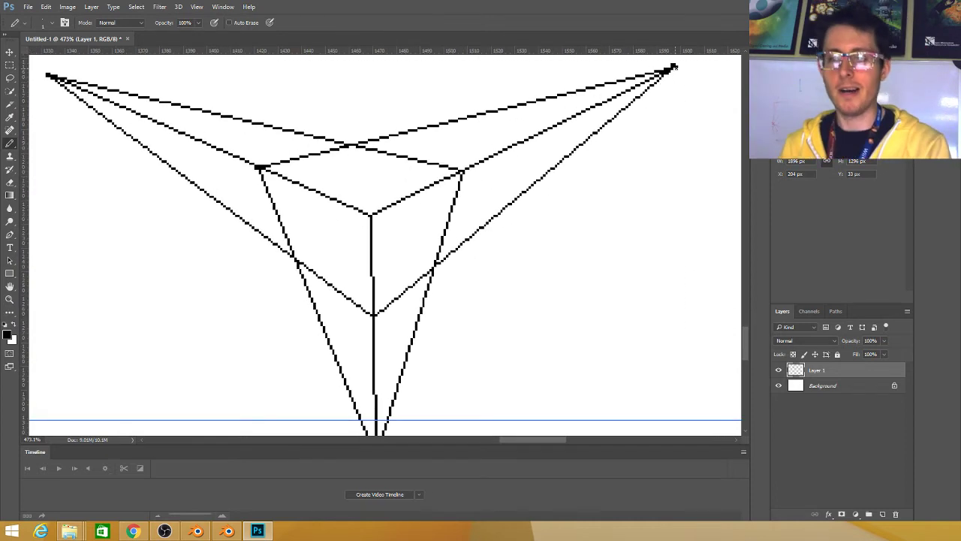
pyautogui.keyDown('shift'); pyautogui.click(384, 335); pyautogui.keyUp('shift')
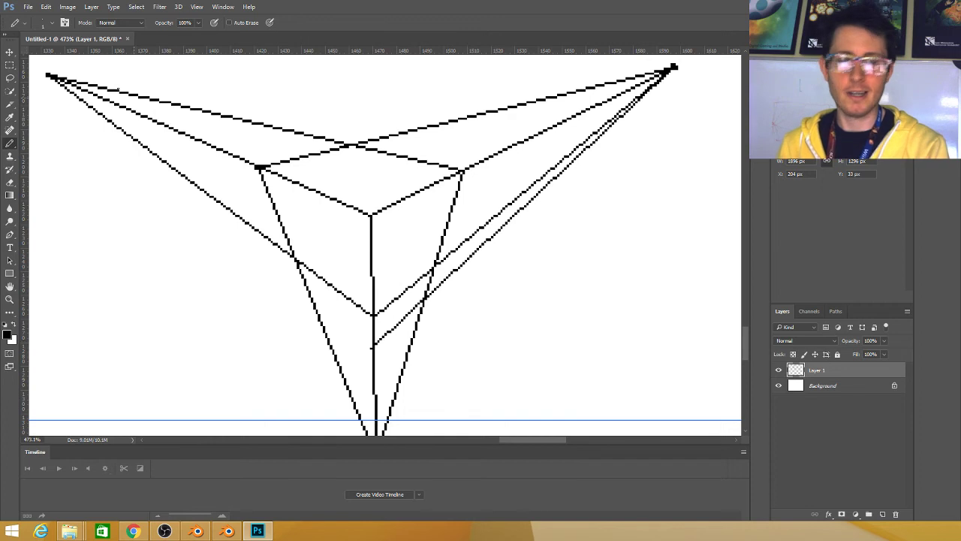
pyautogui.keyDown('shift'); pyautogui.click(373, 347); pyautogui.keyUp('shift')
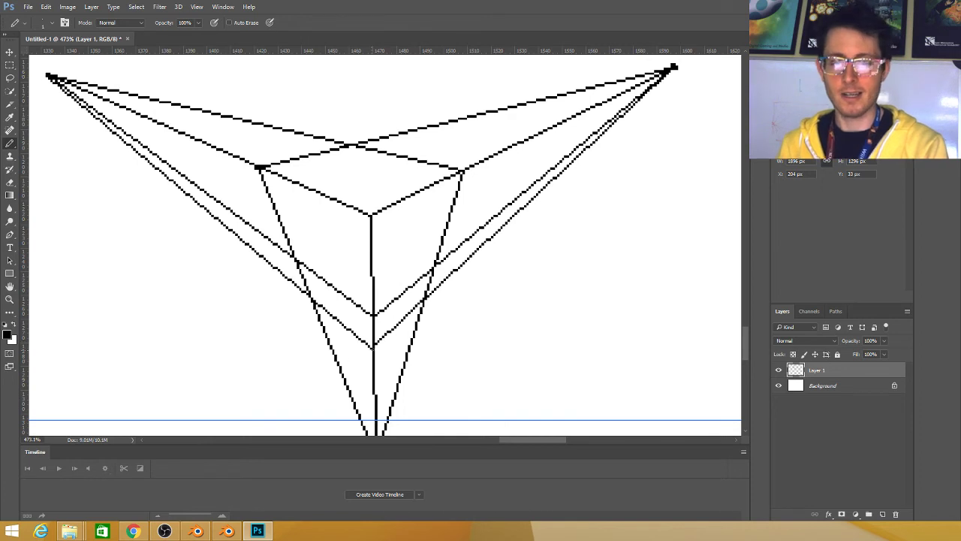
pyautogui.keyDown('shift'); pyautogui.click(458, 410); pyautogui.keyUp('shift')
# View the three-point sketch within the wider canvas grid with the panels hidden and switch back to Blender.
pyautogui.moveTo(347, 336)
pyautogui.mouseDown()
pyautogui.moveTo(674, 320)
pyautogui.moveTo(545, 292)
pyautogui.moveTo(451, 316)
pyautogui.moveTo(369, 315)
pyautogui.mouseUp()
pyautogui.scroll(-7, 459, 292)
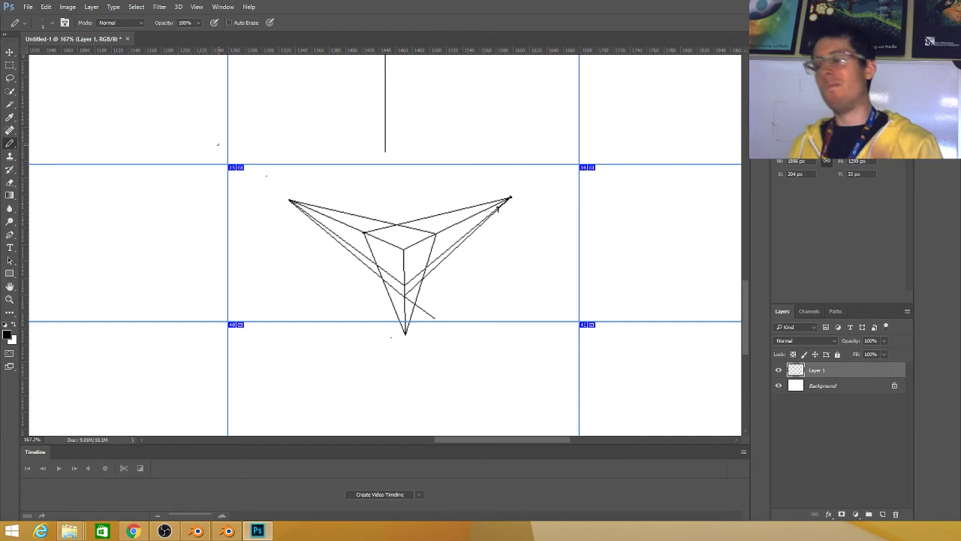
pyautogui.scroll(-1, 497, 209)
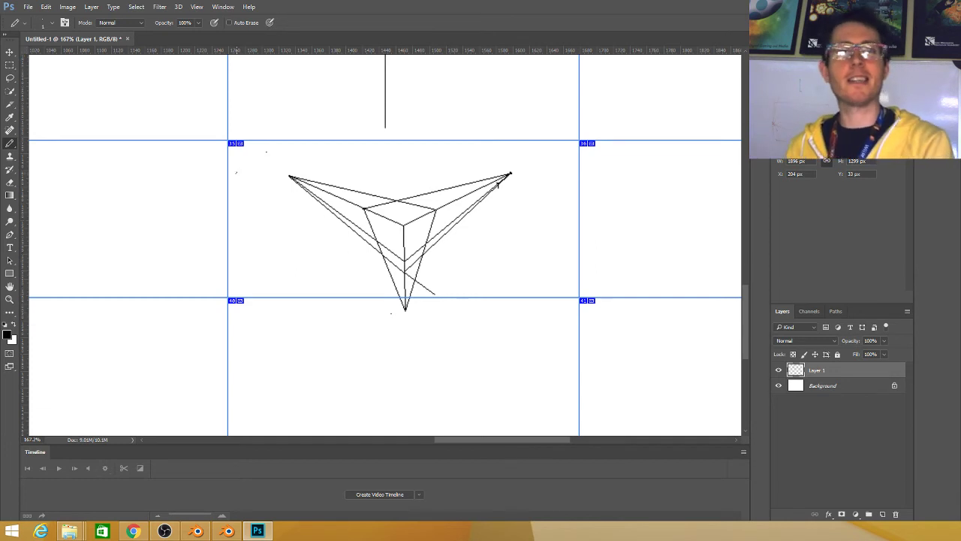
pyautogui.scroll(-4, 232, 193)
pyautogui.moveTo(318, 236); pyautogui.dragTo(419, 255)
pyautogui.press('Tab')
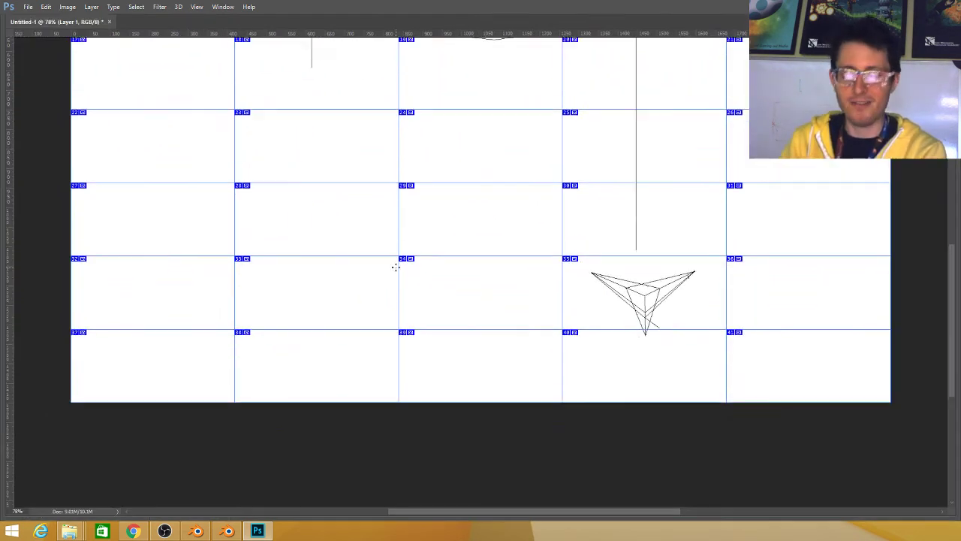
pyautogui.scroll(3, 386, 258)
pyautogui.hotkey('alt', 'Tab')
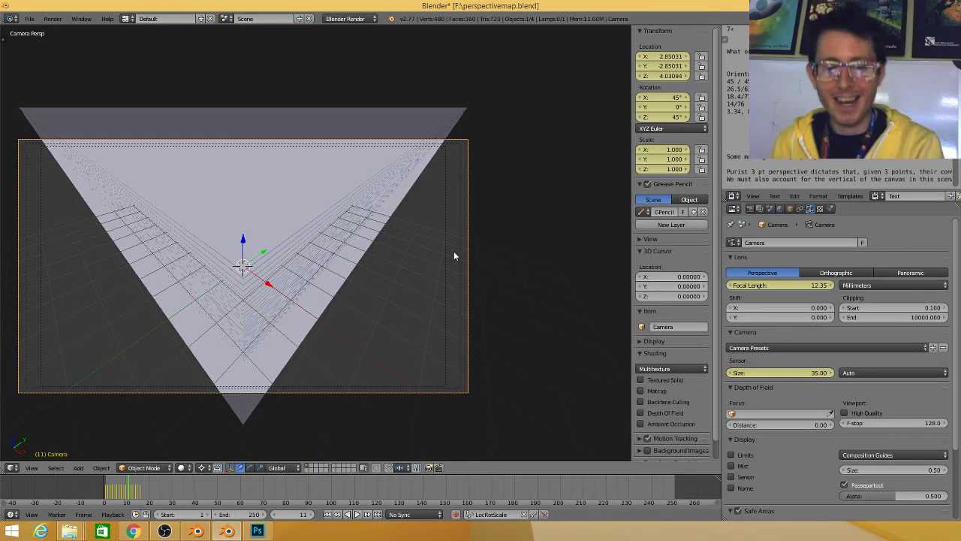
# Display the grid geometry as wireframe in the camera view.
pyautogui.scroll(-2, 264, 233)
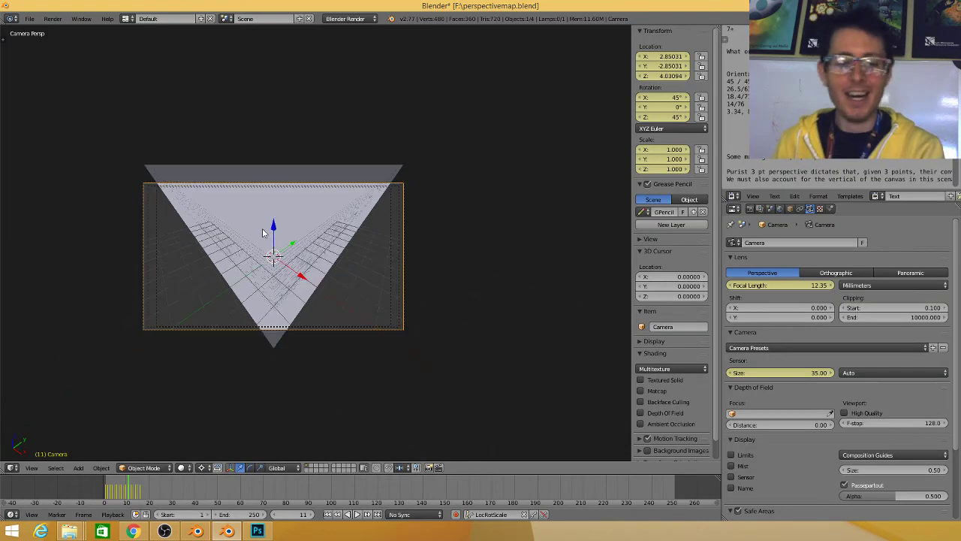
pyautogui.scroll(2, 266, 236)
pyautogui.scroll(-2, 270, 241)
pyautogui.press('z')
pyautogui.scroll(4, 278, 246)
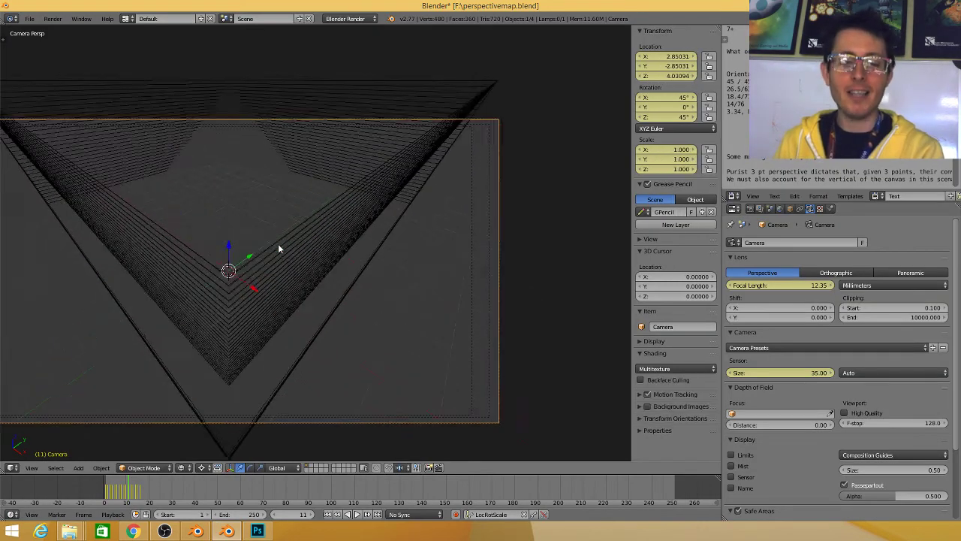
pyautogui.scroll(-2, 279, 249)
pyautogui.scroll(2, 294, 240)
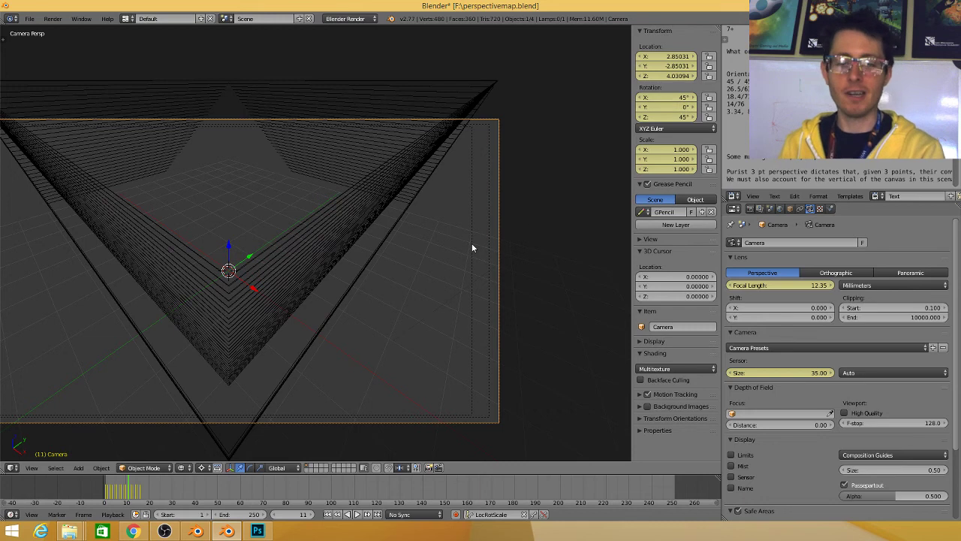
pyautogui.press('r')
pyautogui.press('z')
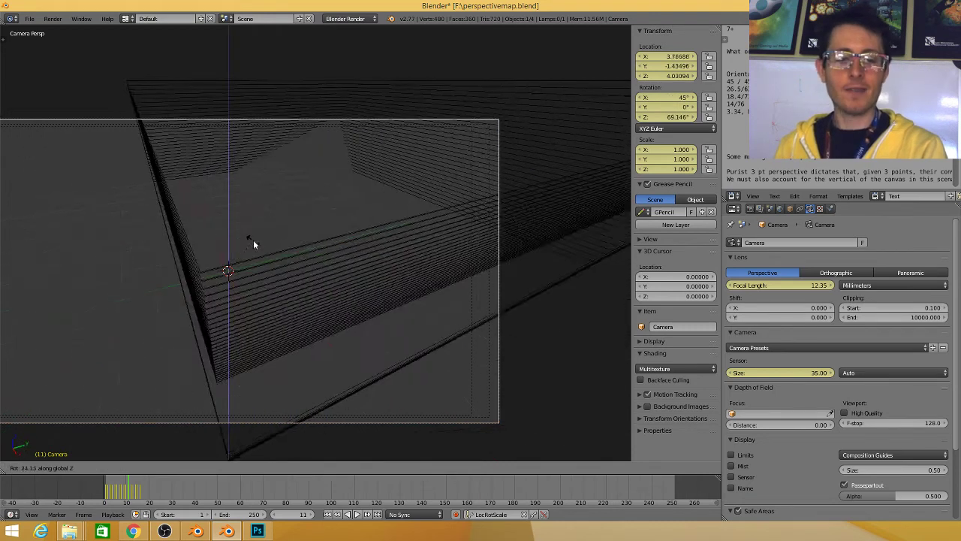
pyautogui.rightClick(250, 249)
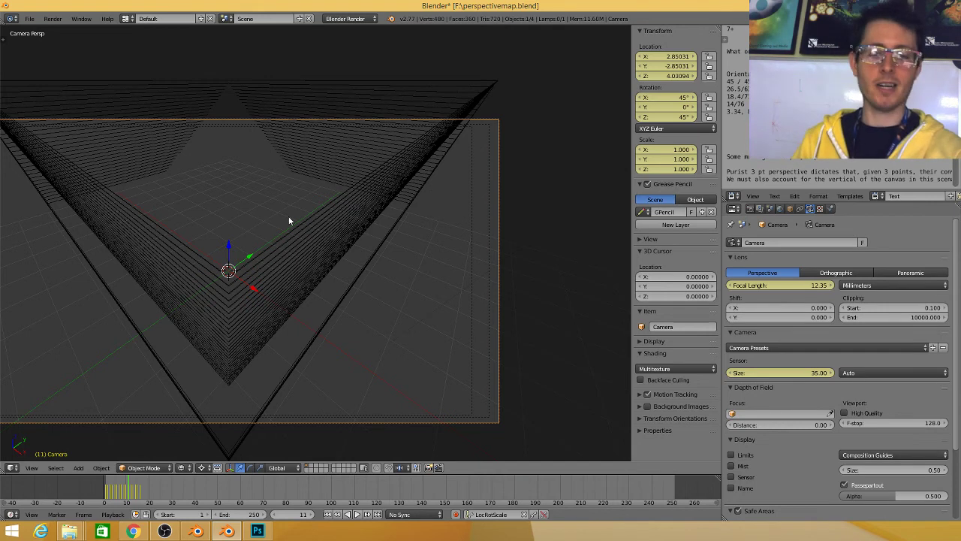
pyautogui.press('space')
pyautogui.press('Escape')
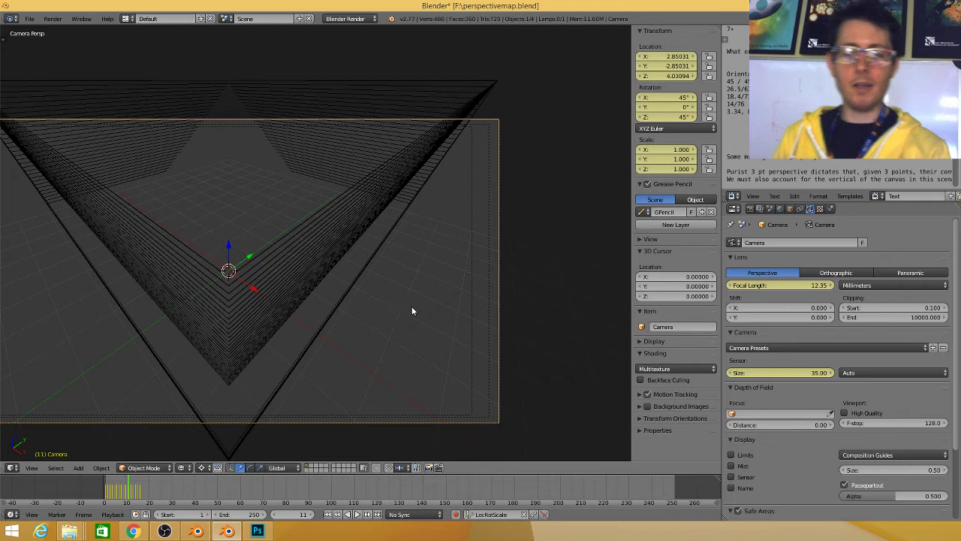
# Make the camera frame square by copying the 1920 px render width into the Y resolution.
pyautogui.press('Home')
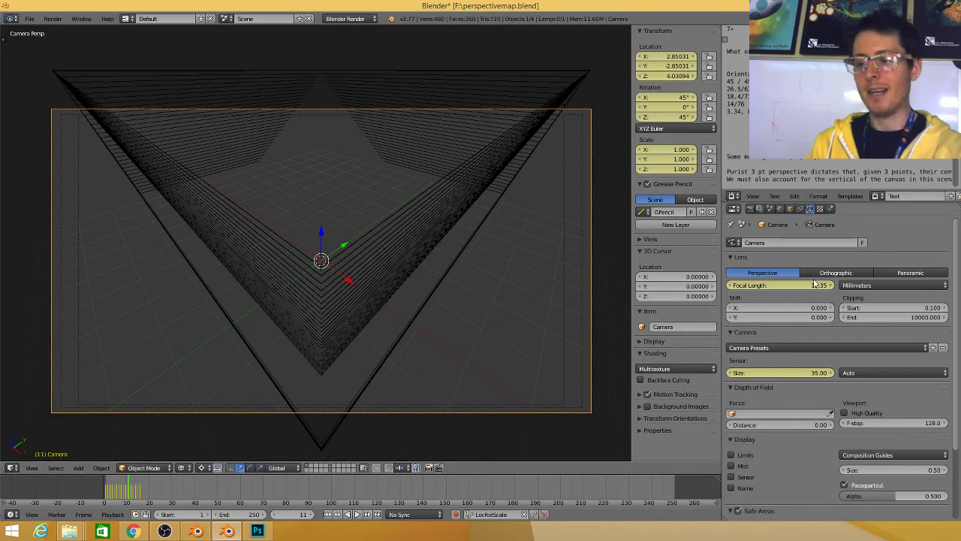
pyautogui.scroll(-2, 294, 197)
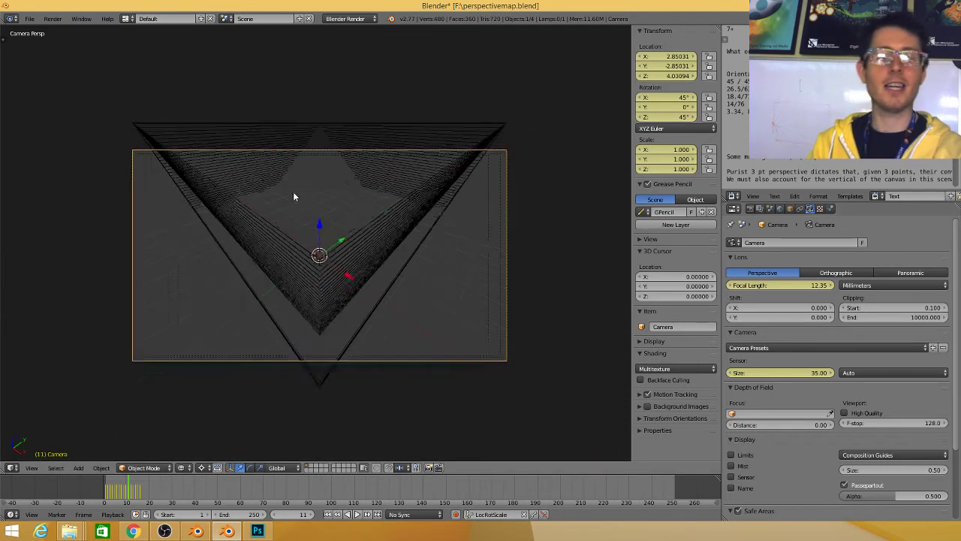
pyautogui.scroll(-2, 295, 194)
pyautogui.scroll(2, 302, 194)
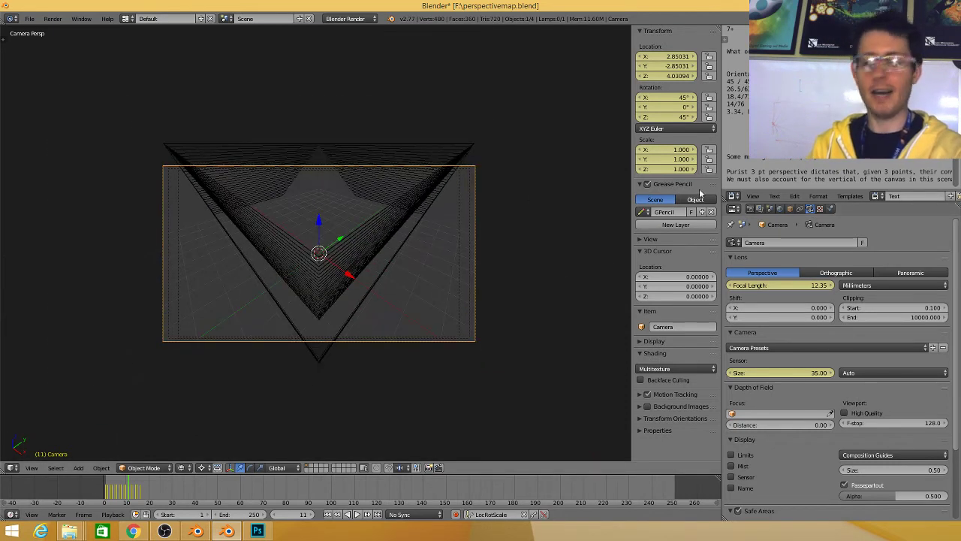
pyautogui.click(750, 209)
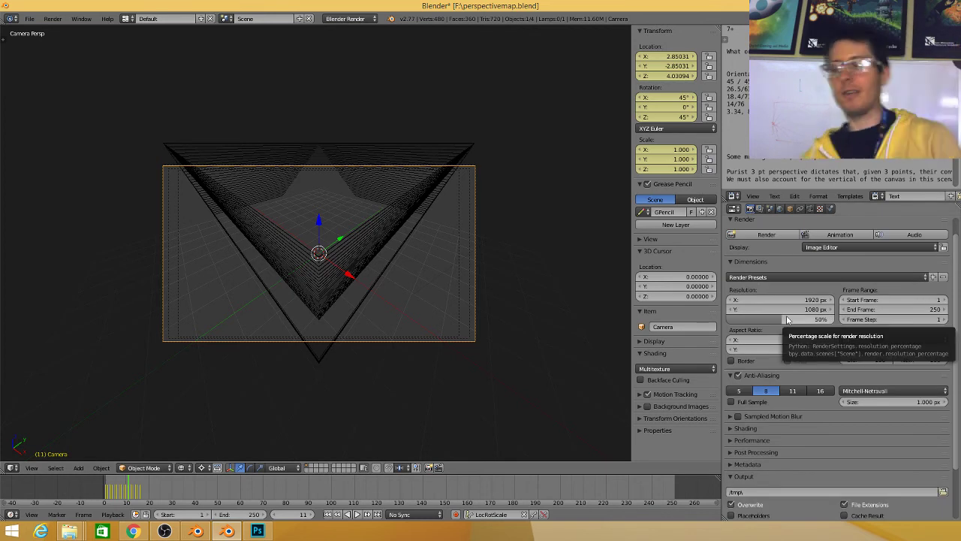
pyautogui.click(814, 310)
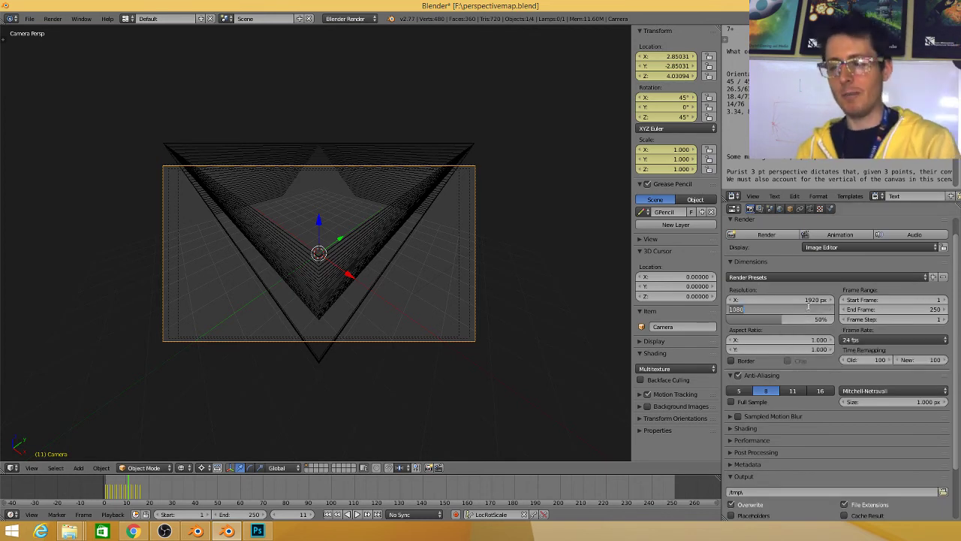
pyautogui.click(816, 301)
pyautogui.hotkey('ctrl', 'c')
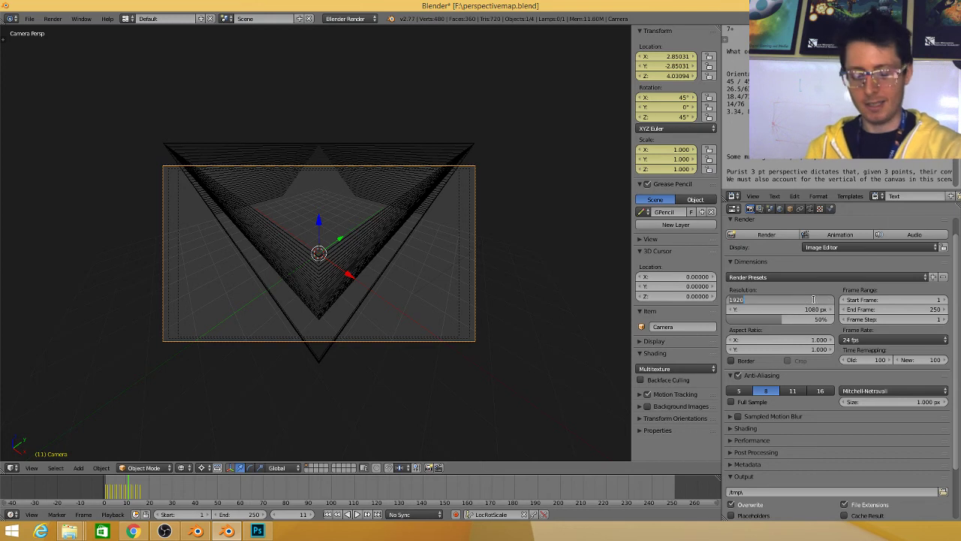
pyautogui.click(807, 308)
pyautogui.hotkey('ctrl', 'v')
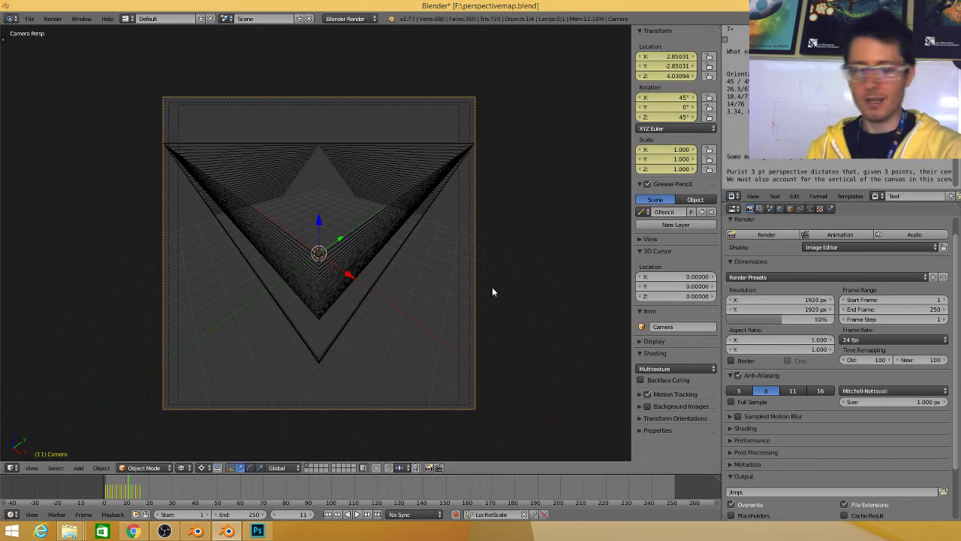
pyautogui.scroll(3, 412, 268)
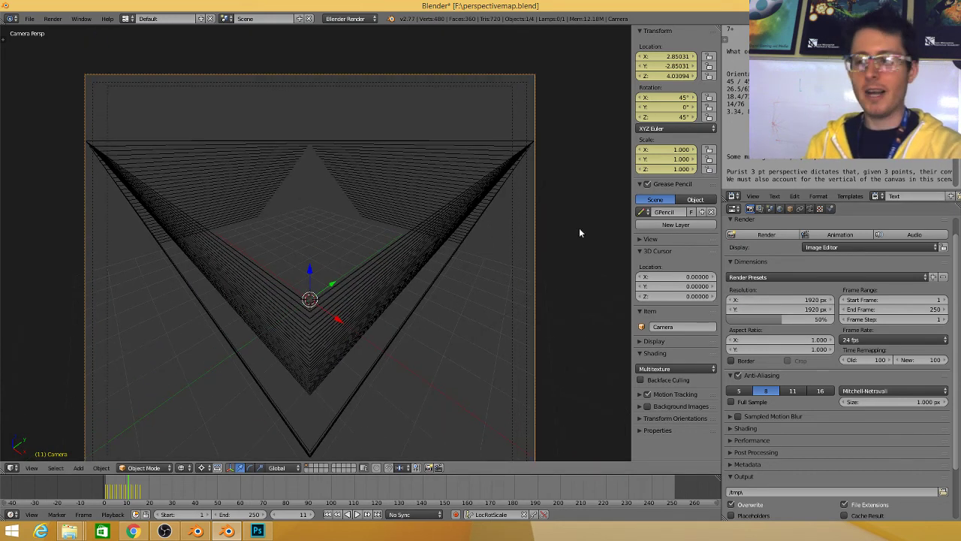
# Show the camera's lens settings and mark the two upper vanishing points in turn with the 3D cursor, ending on the left one.
pyautogui.click(810, 209)
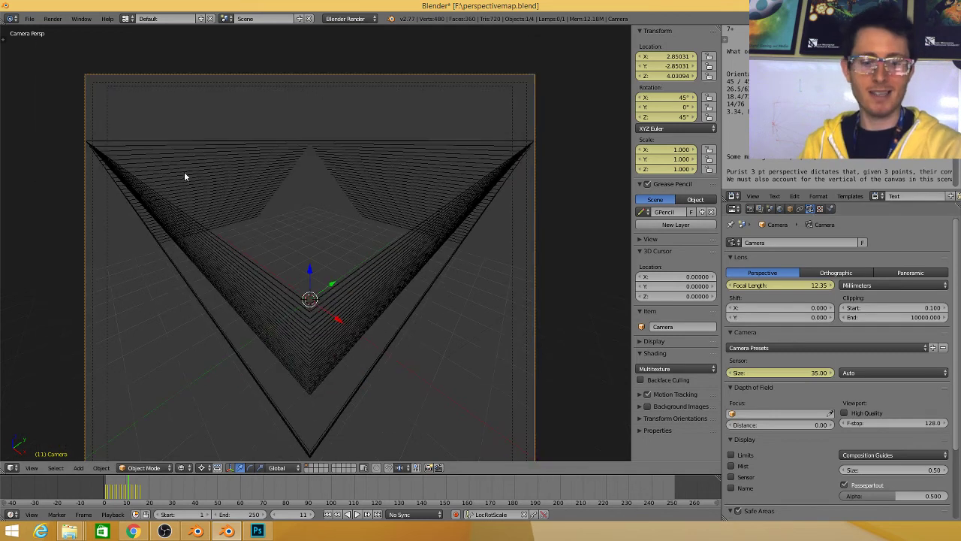
pyautogui.scroll(-3, 180, 176)
pyautogui.scroll(4, 222, 183)
pyautogui.scroll(-4, 222, 184)
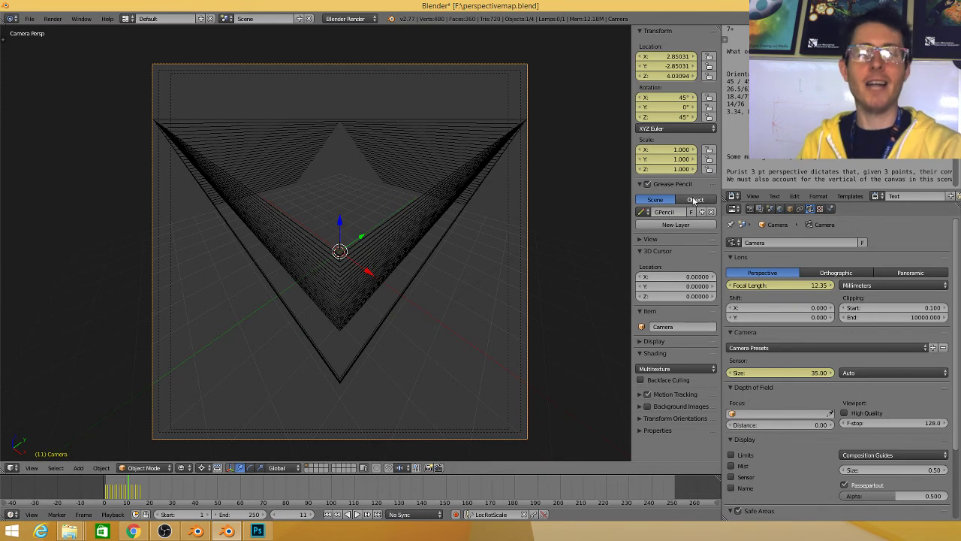
pyautogui.click(525, 121)
pyautogui.click(150, 118)
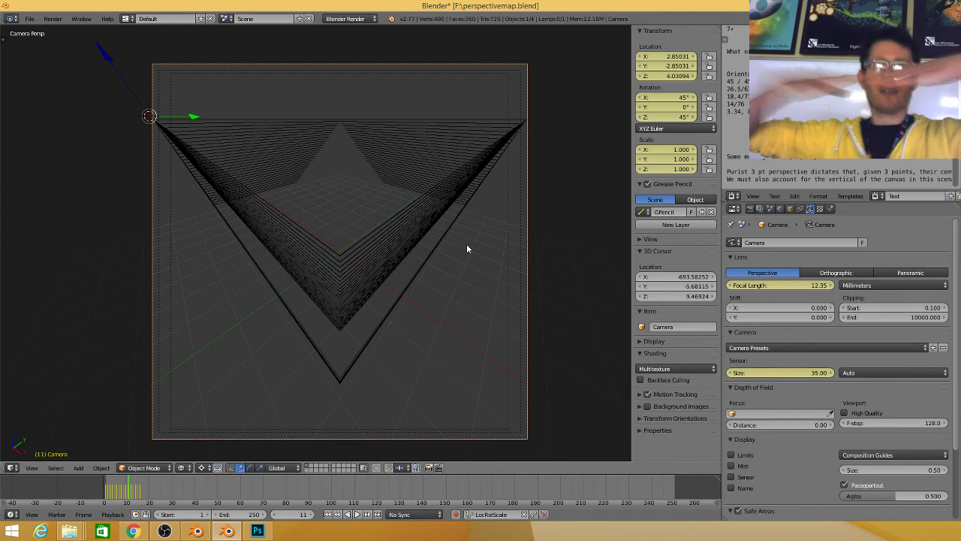
pyautogui.scroll(-1, 482, 256)
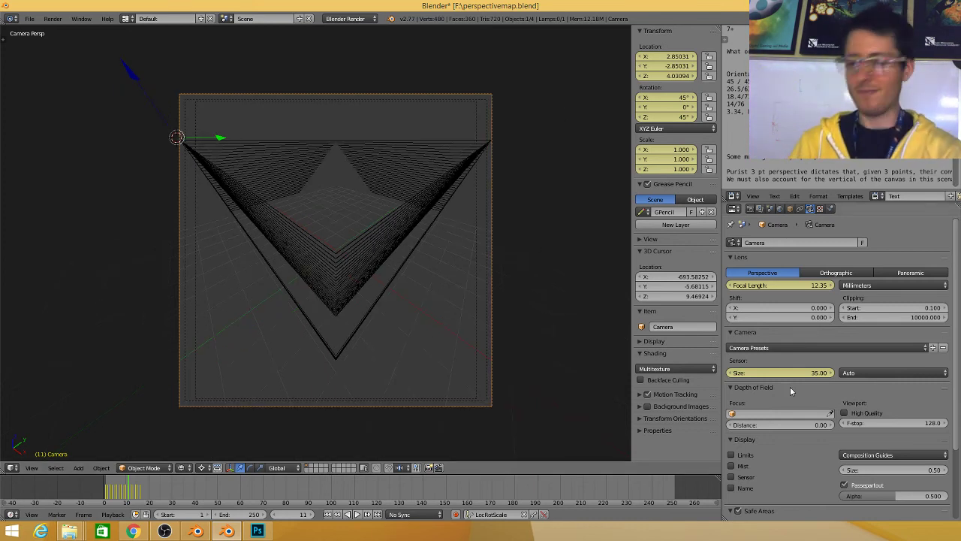
# Compare the square camera framing at frames 11 and 12 and check the lens notes in the text editor.
pyautogui.press('Right')
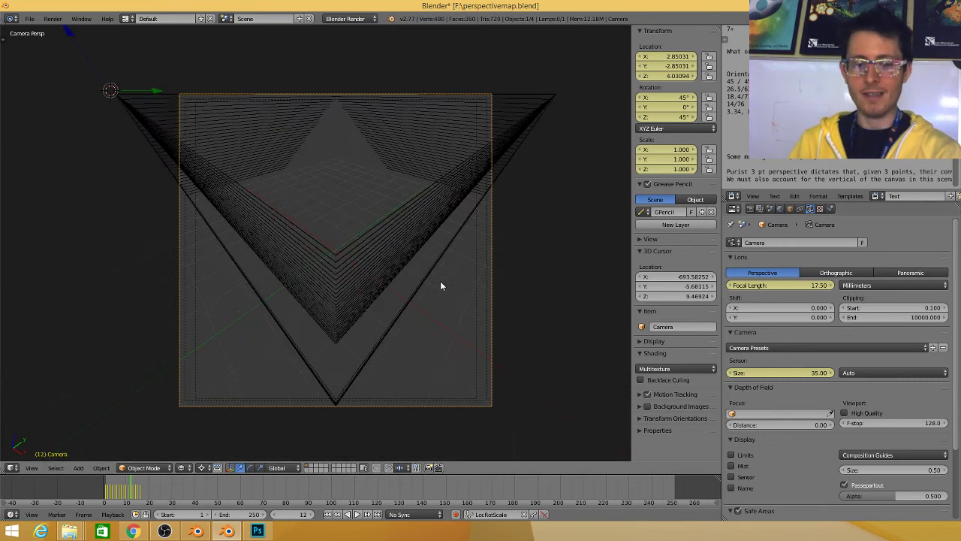
pyautogui.press('Left')
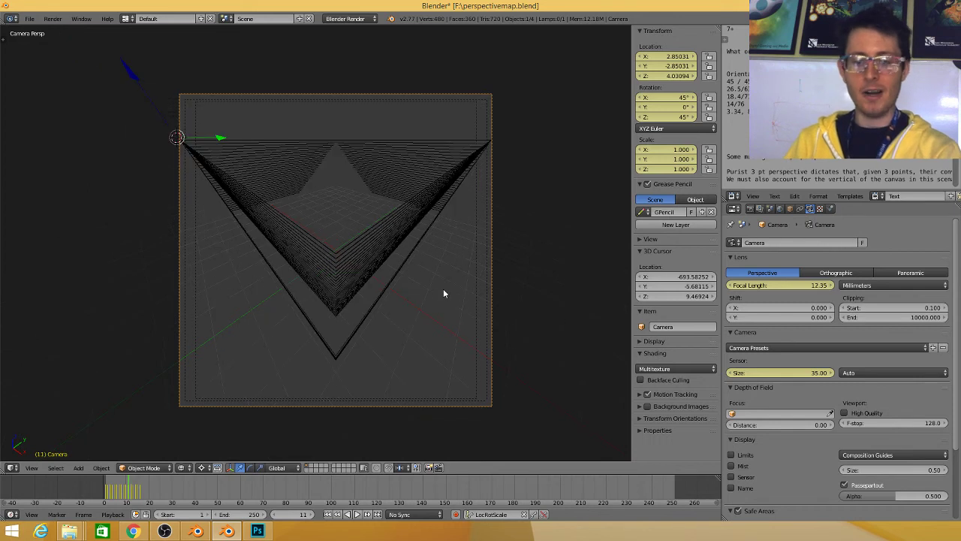
pyautogui.scroll(-4, 788, 98)
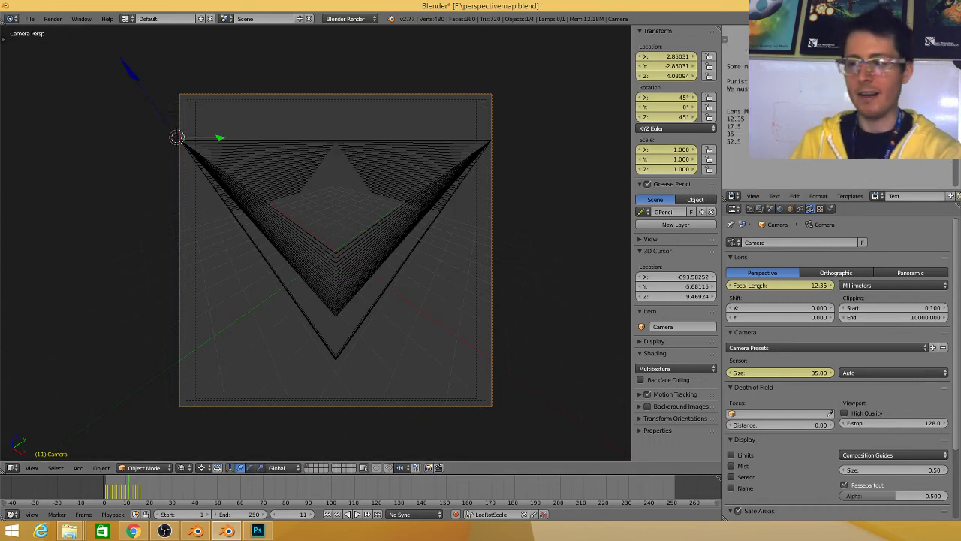
pyautogui.scroll(3, 788, 98)
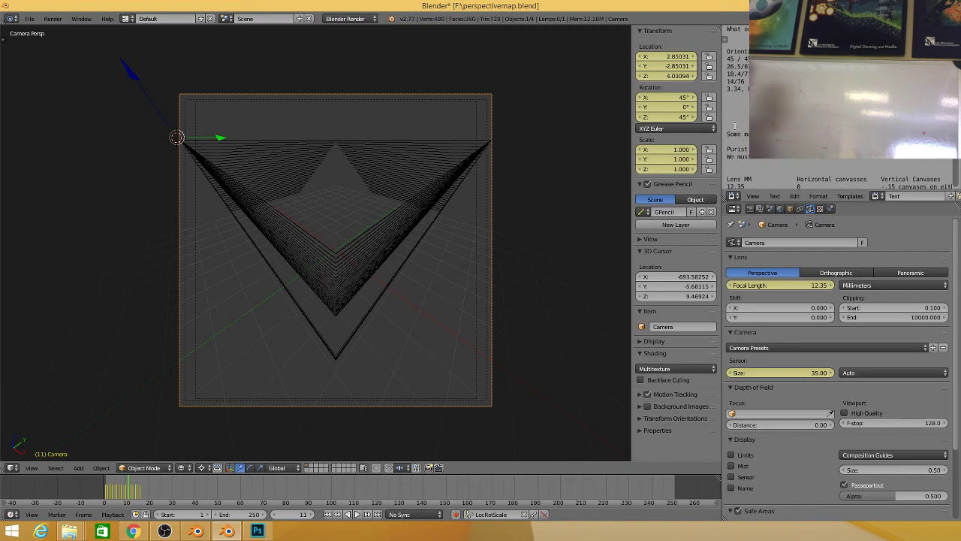
# At frame 12, draw Grease Pencil lines across the frame's top and middle and down its centre, and place the 3D cursor at the centre.
pyautogui.press('Right')
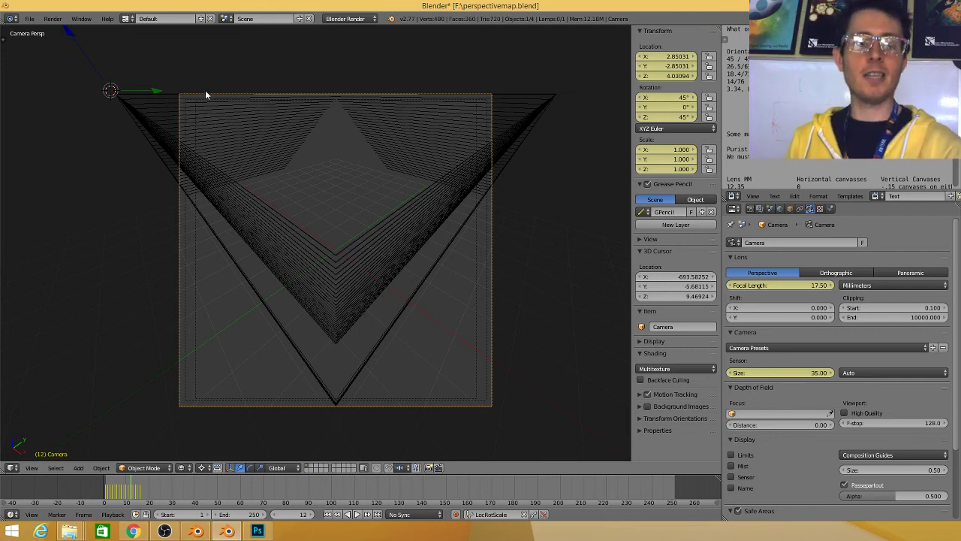
pyautogui.moveTo(190, 100)
pyautogui.mouseDown()
pyautogui.moveTo(311, 94)
pyautogui.moveTo(489, 110)
pyautogui.mouseUp()
pyautogui.moveTo(339, 101)
pyautogui.mouseDown()
pyautogui.moveTo(362, 259)
pyautogui.moveTo(350, 405)
pyautogui.mouseUp()
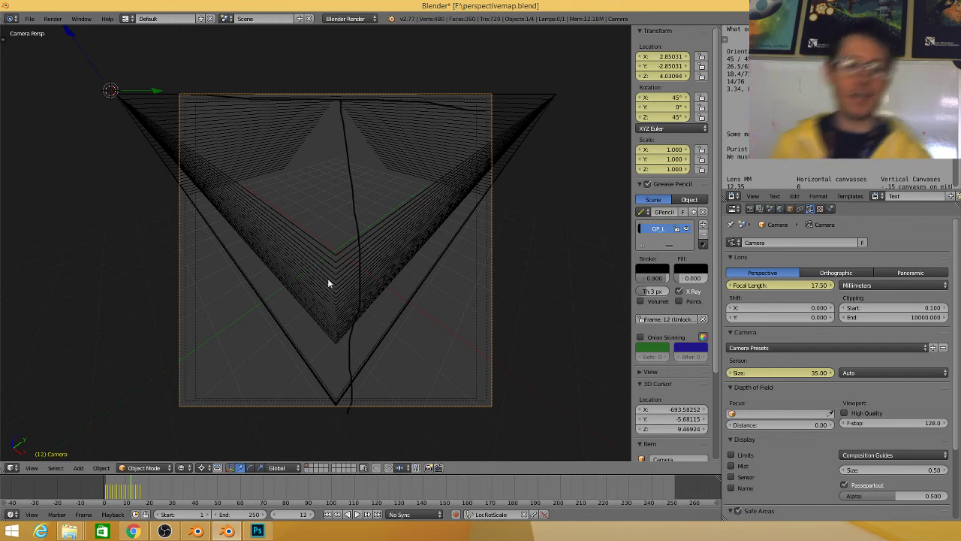
pyautogui.click(335, 251)
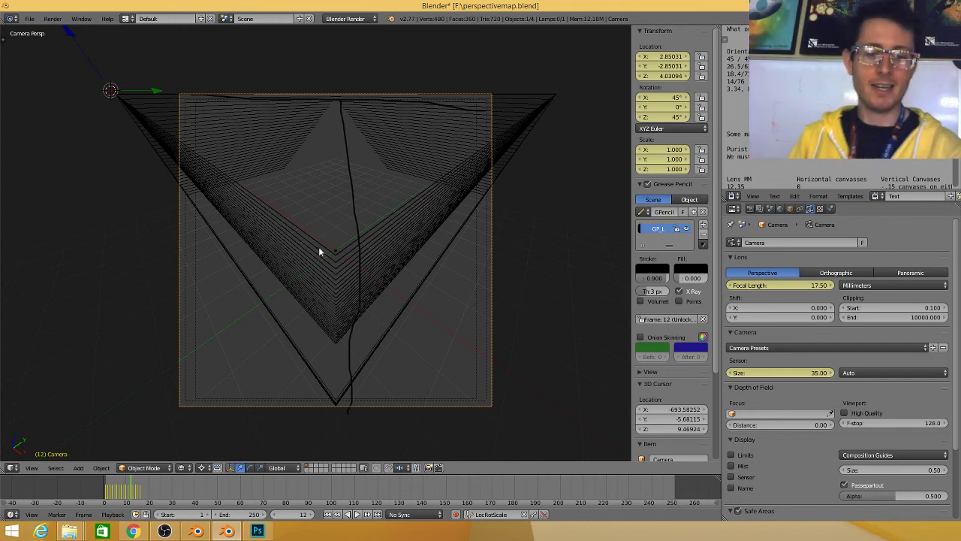
pyautogui.moveTo(479, 248); pyautogui.dragTo(72, 238)
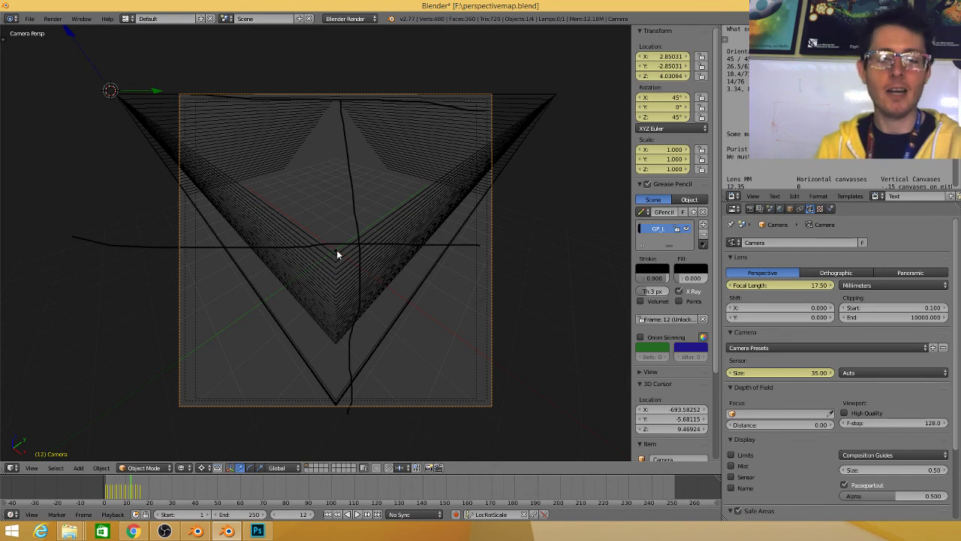
pyautogui.click(336, 248)
# Compare the camera framings by stepping forward to frame 16 and back to frame 9.
pyautogui.press('Right')
pyautogui.press('Right')
pyautogui.press('Right')
pyautogui.press('Right')
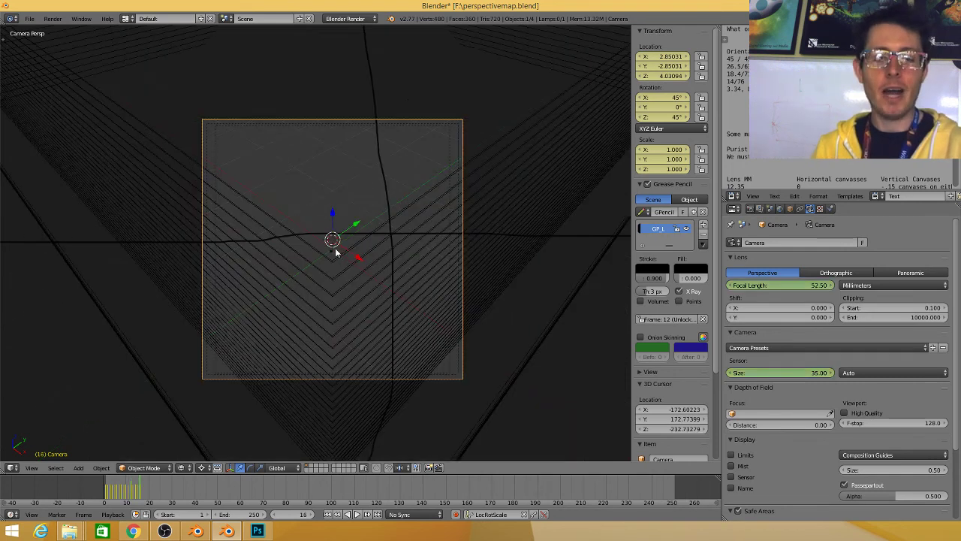
pyautogui.press('Left')
pyautogui.press('Left')
pyautogui.press('Left')
pyautogui.press('Left')
pyautogui.press('Left')
pyautogui.press('Left')
pyautogui.press('Left')
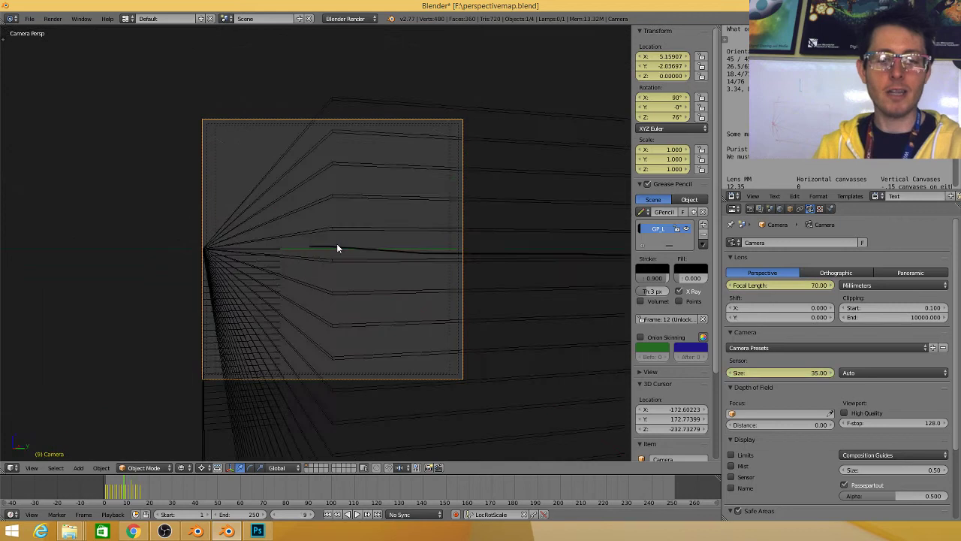
# At frame 13, draw a vertical Grease Pencil line through the middle of the camera frame.
pyautogui.press('Right')
pyautogui.press('Right')
pyautogui.press('Right')
pyautogui.press('Right')
pyautogui.moveTo(332, 246); pyautogui.dragTo(330, 99)
pyautogui.scroll(-5, 330, 120)
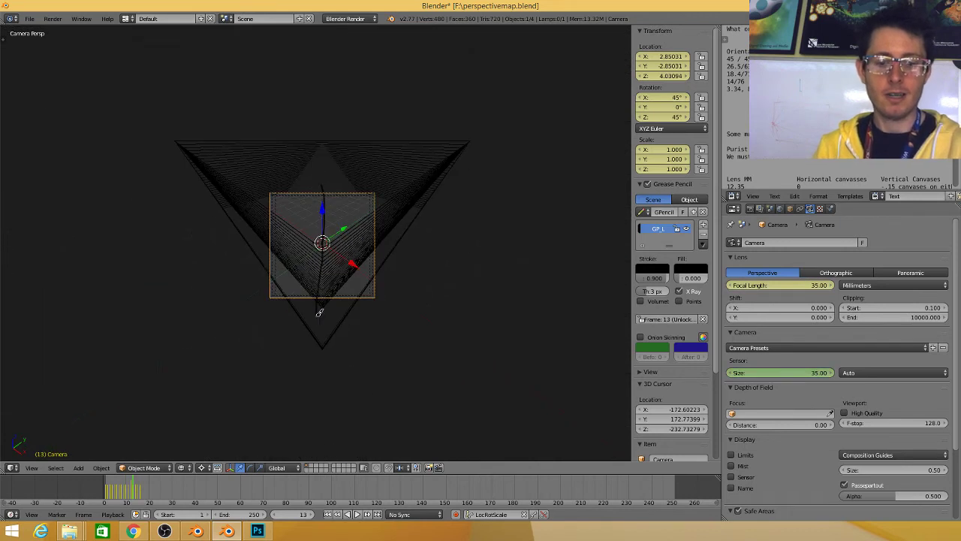
# At frame 15, draw a Grease Pencil loop just below the camera frame and a large outline around the two upper vanishing points.
pyautogui.press('Right')
pyautogui.press('Right')
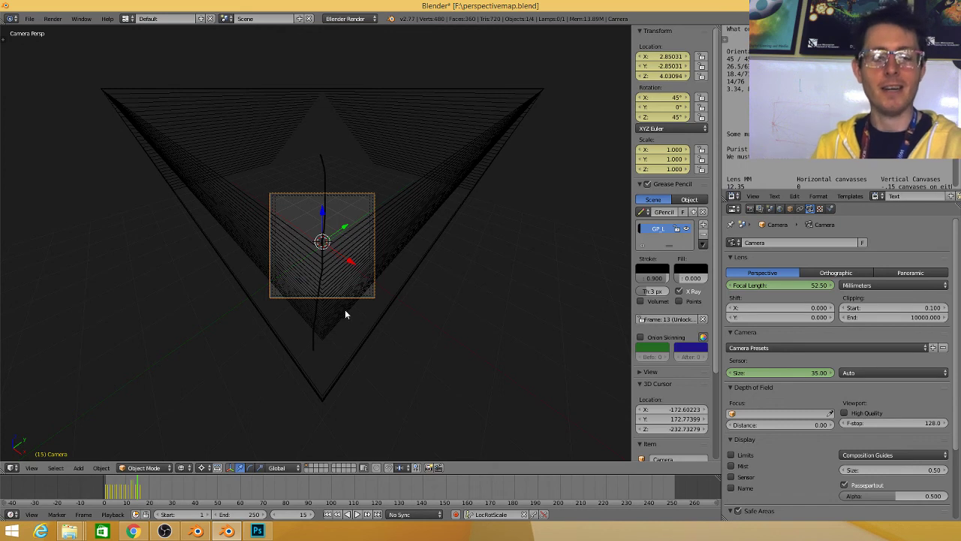
pyautogui.moveTo(345, 306)
pyautogui.mouseDown()
pyautogui.moveTo(328, 327)
pyautogui.moveTo(353, 311)
pyautogui.mouseUp()
pyautogui.moveTo(243, 182)
pyautogui.mouseDown()
pyautogui.moveTo(488, 199)
pyautogui.moveTo(575, 120)
pyautogui.moveTo(321, 61)
pyautogui.moveTo(31, 72)
pyautogui.moveTo(109, 193)
pyautogui.moveTo(204, 203)
pyautogui.mouseUp()
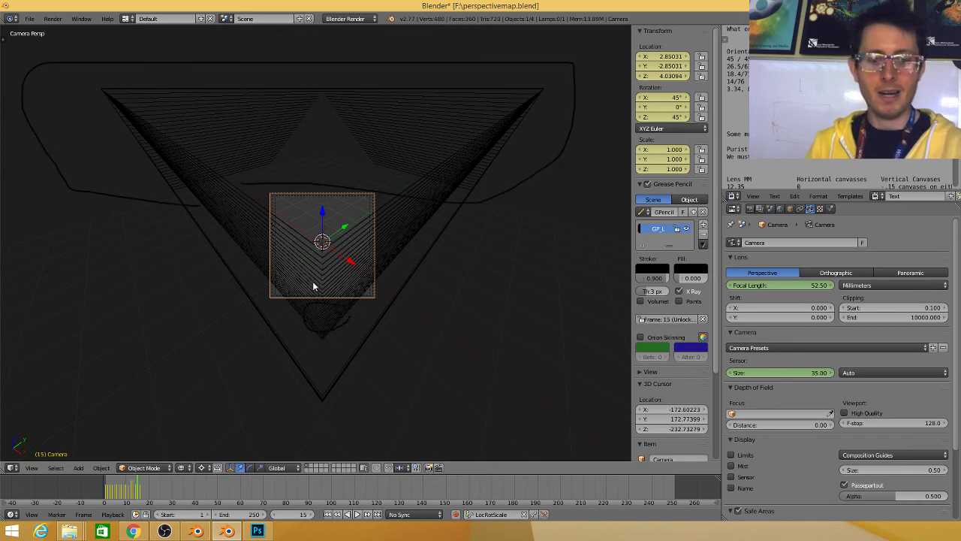
pyautogui.scroll(3, 308, 222)
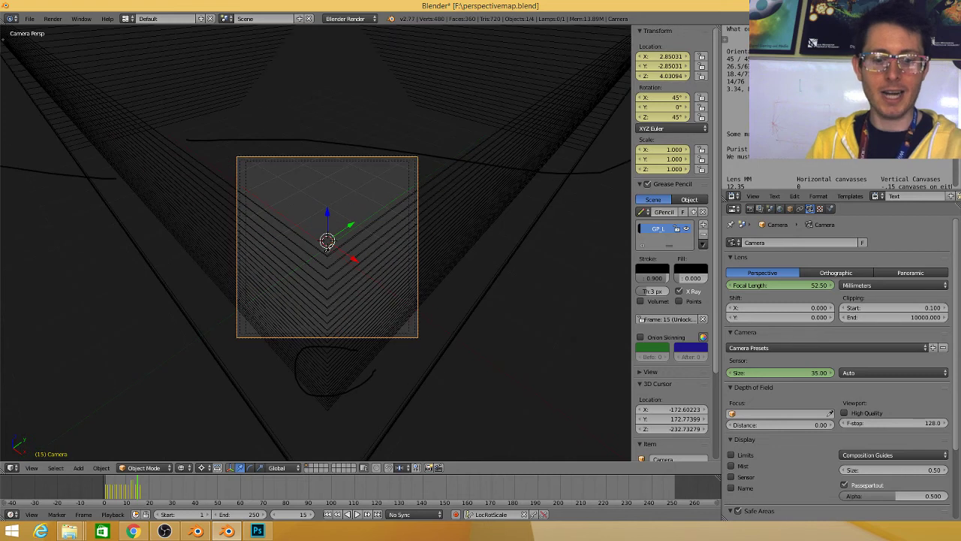
pyautogui.scroll(-3, 314, 258)
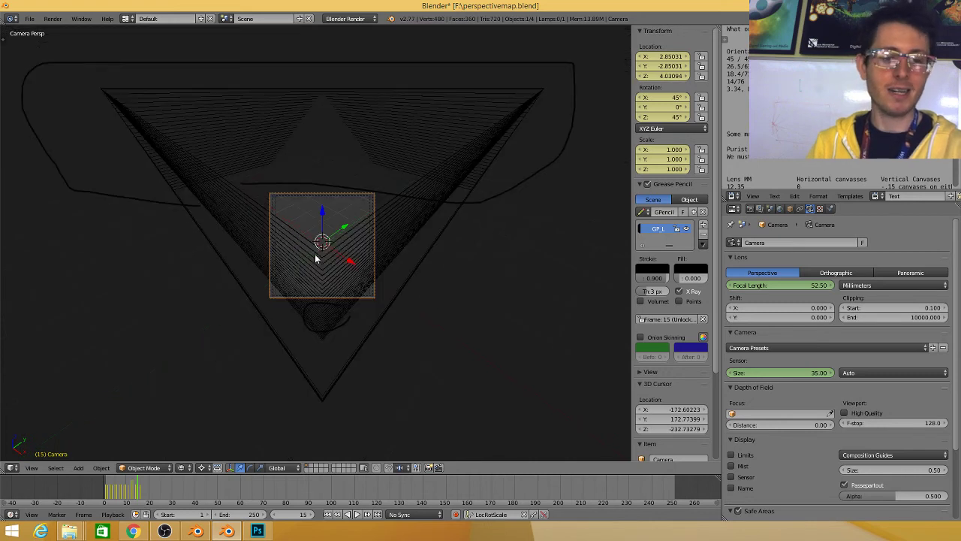
# Compare the annotated camera framings across the earlier frames, finishing on frame 12 with its 17.5 mm lens.
pyautogui.scroll(5, 312, 259)
pyautogui.scroll(-4, 311, 259)
pyautogui.press('Left')
pyautogui.press('Left')
pyautogui.press('Left')
pyautogui.press('Left')
pyautogui.press('Left')
pyautogui.press('Left')
pyautogui.press('Right')
pyautogui.press('Right')
pyautogui.press('Right')
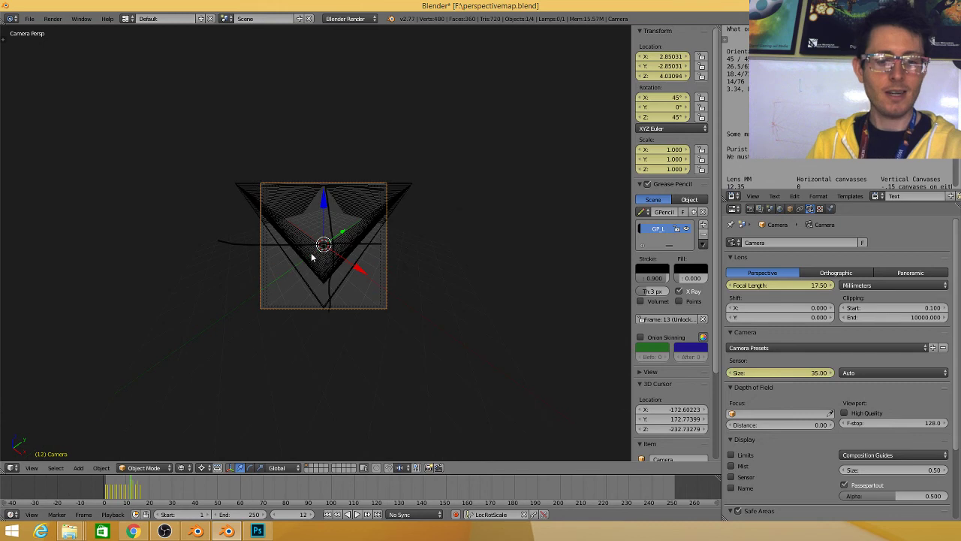
pyautogui.scroll(3, 389, 187)
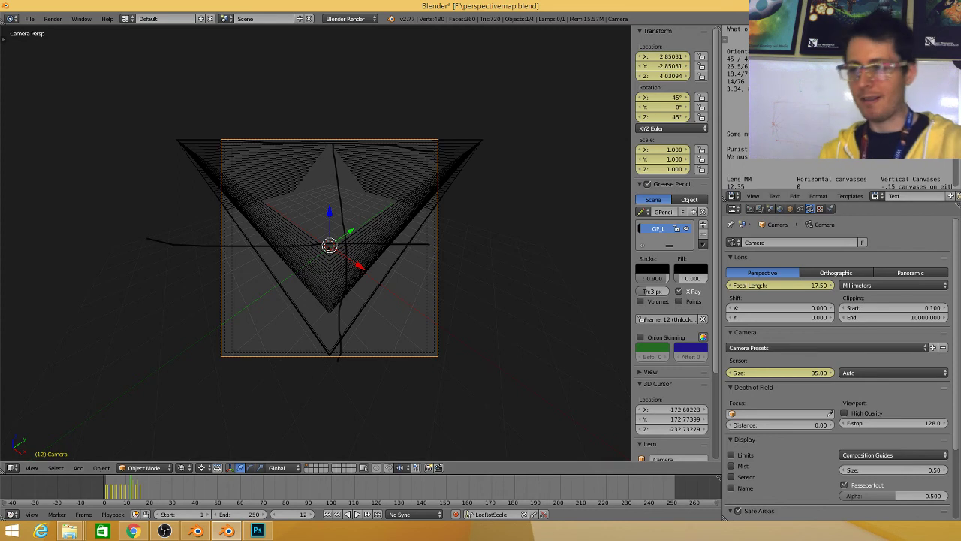
# At frame 13, draw a Grease Pencil line from the camera frame's lower edge down to the lower vanishing point.
pyautogui.scroll(-4, 735, 98)
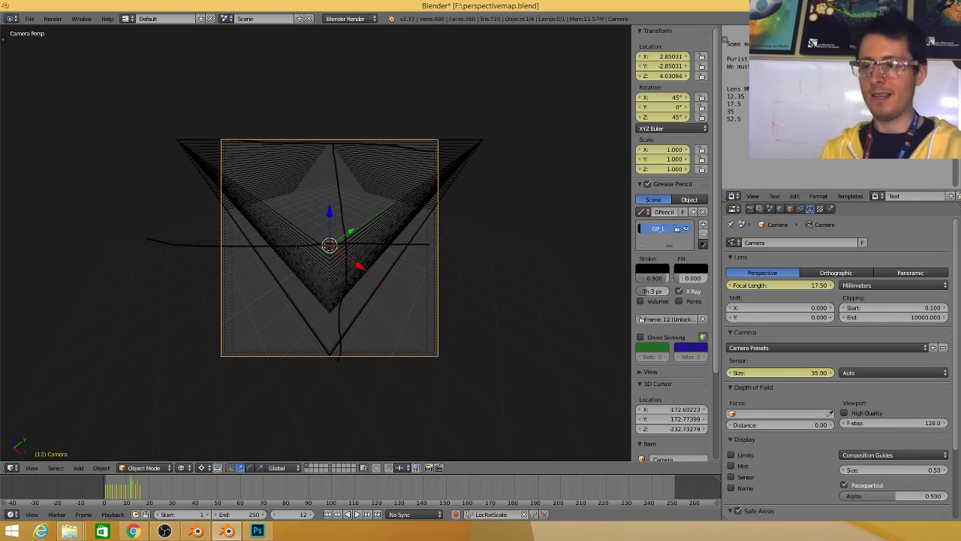
pyautogui.press('Right')
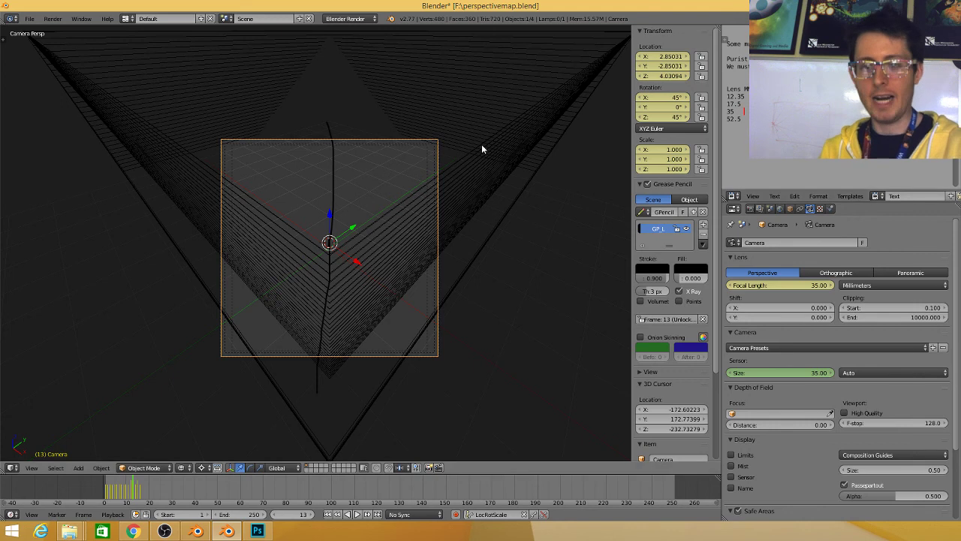
pyautogui.moveTo(483, 150); pyautogui.dragTo(401, 208)
pyautogui.moveTo(257, 191); pyautogui.dragTo(334, 66)
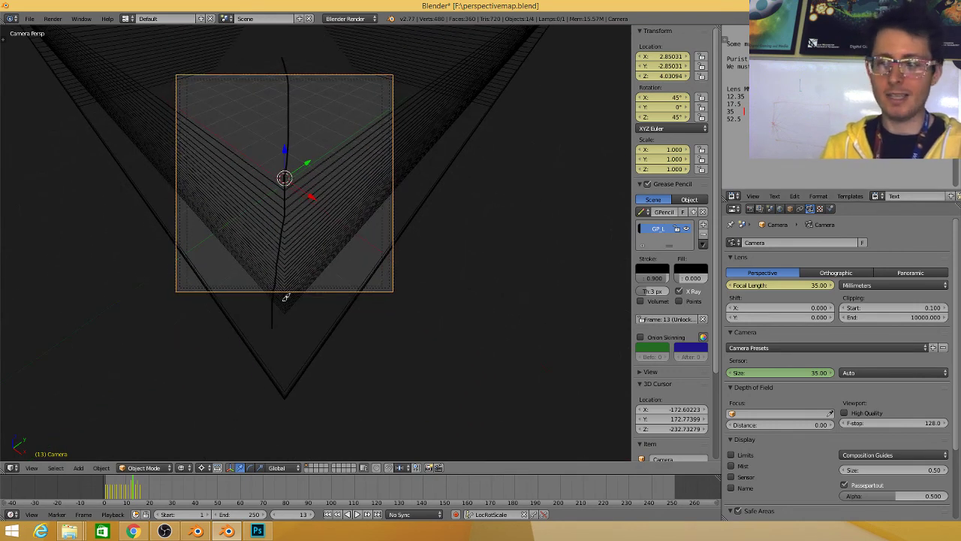
pyautogui.moveTo(285, 307); pyautogui.dragTo(283, 398)
pyautogui.press('space')
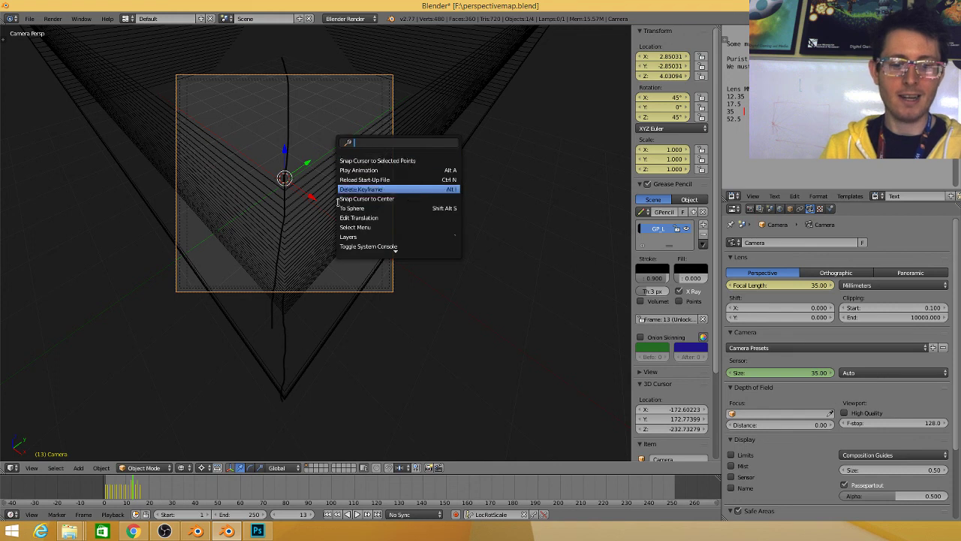
pyautogui.press('Escape')
# Draw a Grease Pencil line from the camera frame's upper edge up to the horizon between the two upper vanishing points.
pyautogui.moveTo(259, 118); pyautogui.dragTo(268, 294)
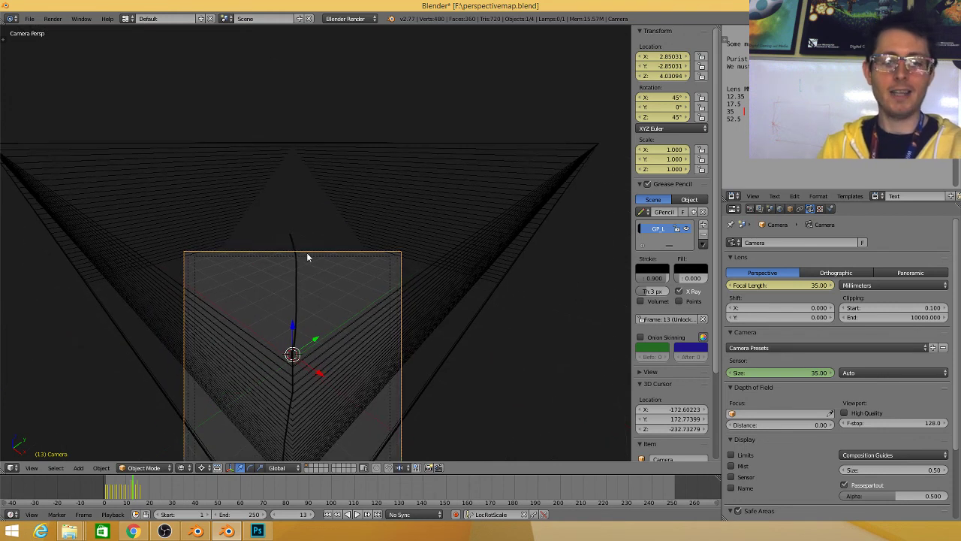
pyautogui.moveTo(300, 243); pyautogui.dragTo(307, 139)
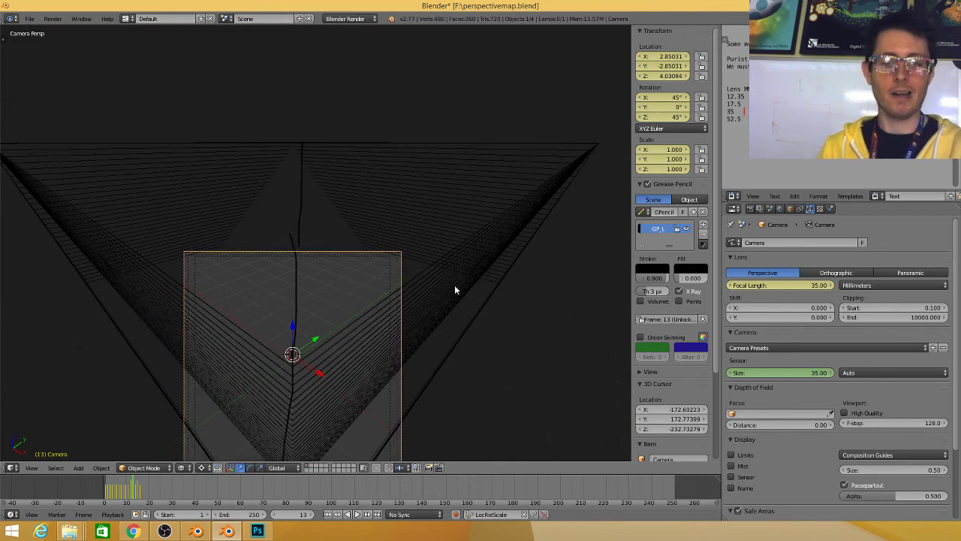
pyautogui.moveTo(438, 272); pyautogui.dragTo(500, 151)
pyautogui.scroll(-3, 530, 227)
pyautogui.scroll(1, 502, 234)
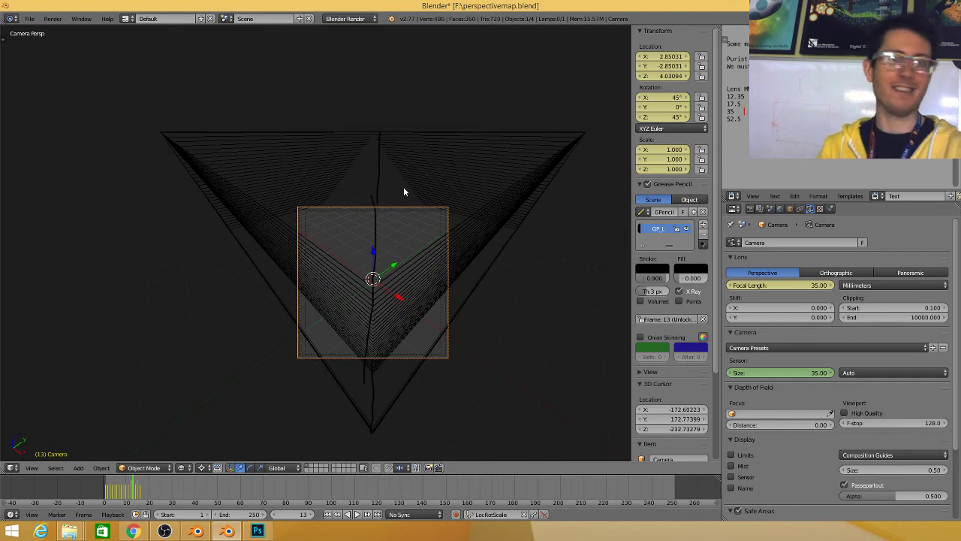
# Compare how the extended Grease Pencil lines fit the 52.5 mm framing at frame 14 and the 35 mm framing at frame 13.
pyautogui.press('Right')
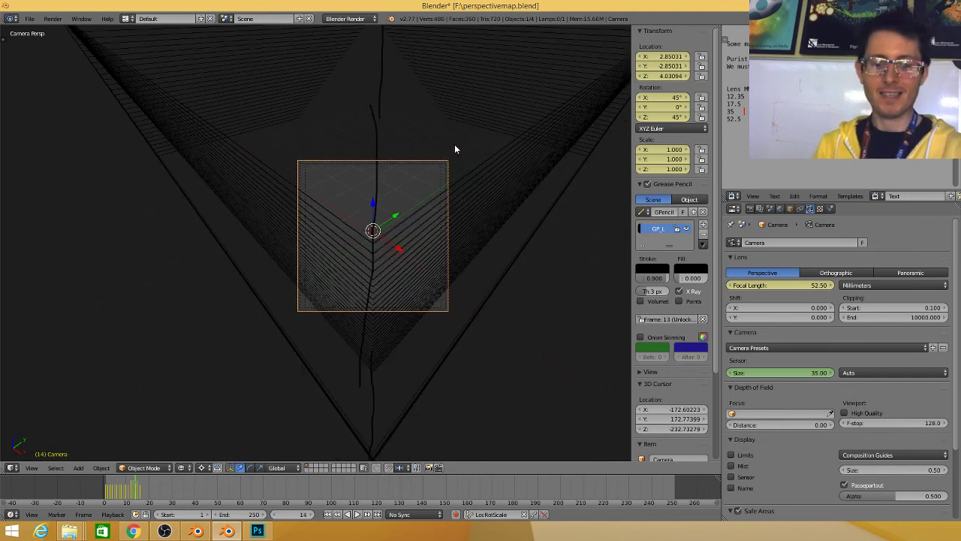
pyautogui.scroll(-2, 437, 156)
pyautogui.scroll(3, 437, 157)
pyautogui.scroll(-3, 430, 160)
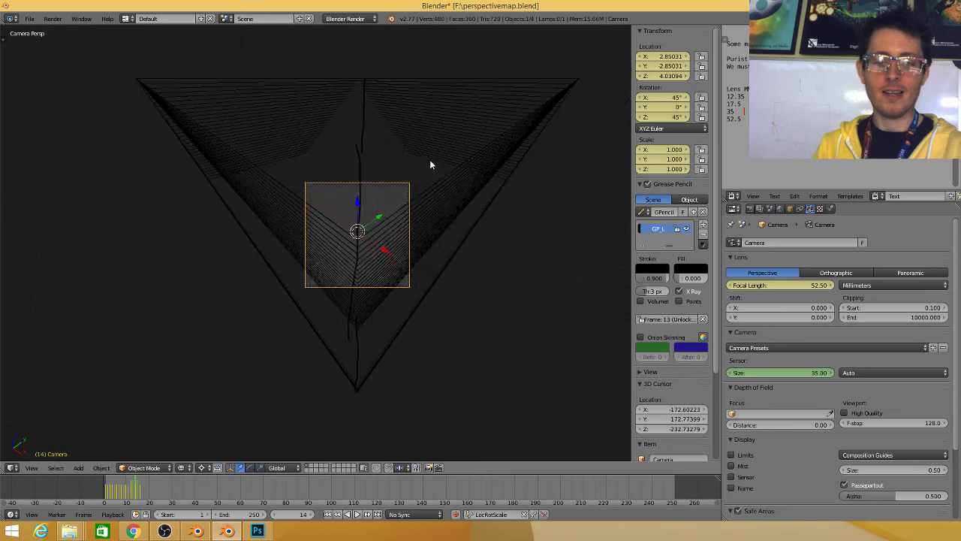
pyautogui.scroll(3, 430, 161)
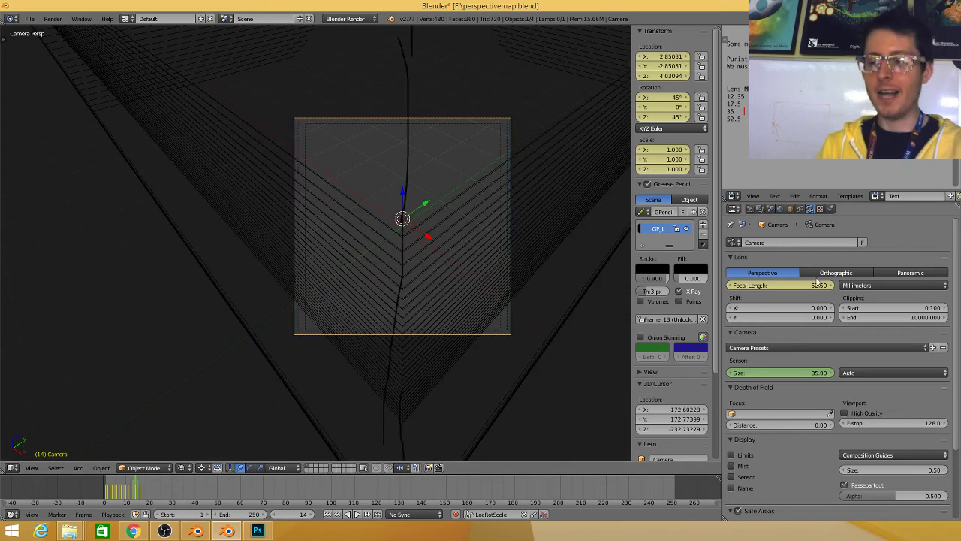
pyautogui.press('Right')
pyautogui.press('Left')
pyautogui.press('Left')
pyautogui.press('Left')
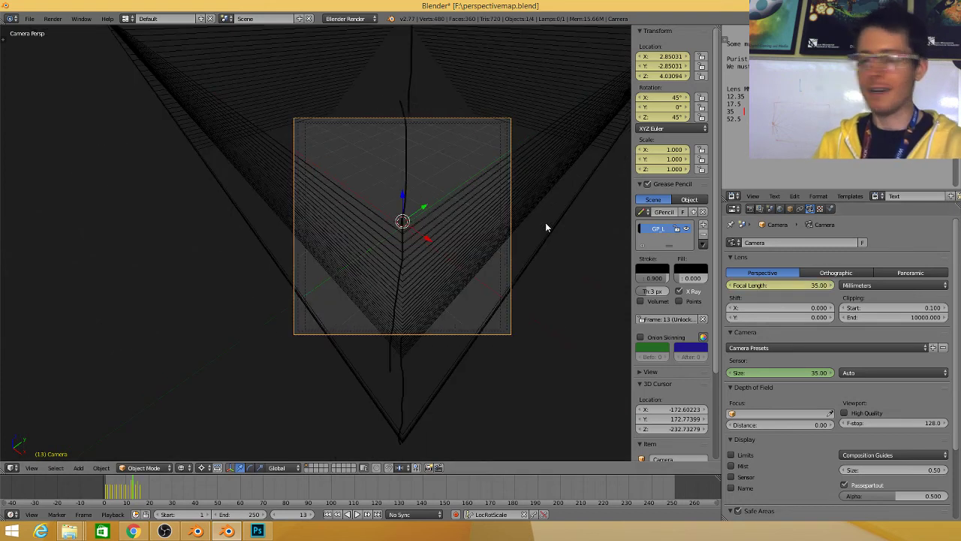
pyautogui.press('Down')
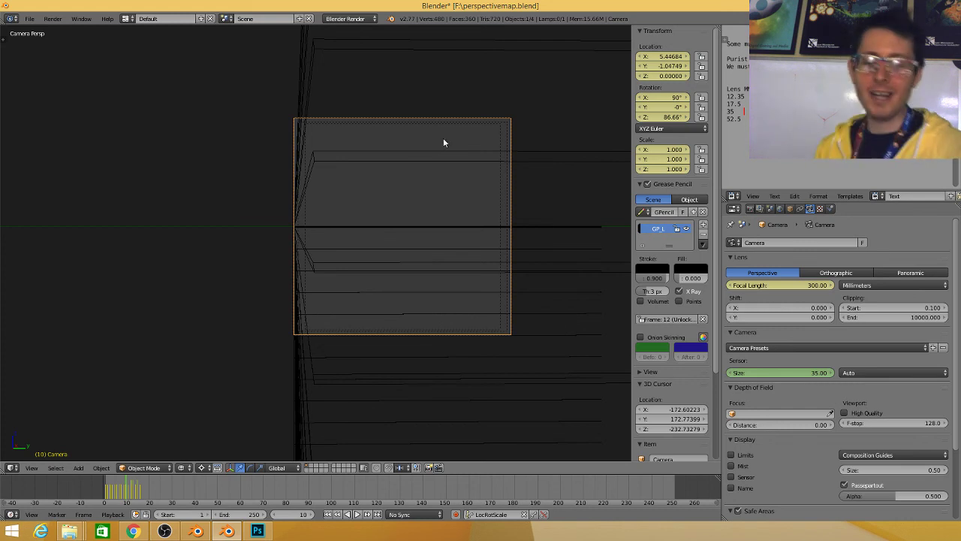
# Review the camera framings from the earlier frames up to frame 16, finishing on the 17.5 mm framing at frame 12.
pyautogui.press('Left')
pyautogui.press('Left')
pyautogui.press('Left')
pyautogui.press('Left')
pyautogui.press('Left')
pyautogui.press('Right')
pyautogui.press('Right')
pyautogui.press('Right')
pyautogui.press('Right')
pyautogui.press('Right')
pyautogui.press('Right')
pyautogui.press('Right')
pyautogui.press('Right')
pyautogui.press('Right')
pyautogui.press('Right')
pyautogui.press('Right')
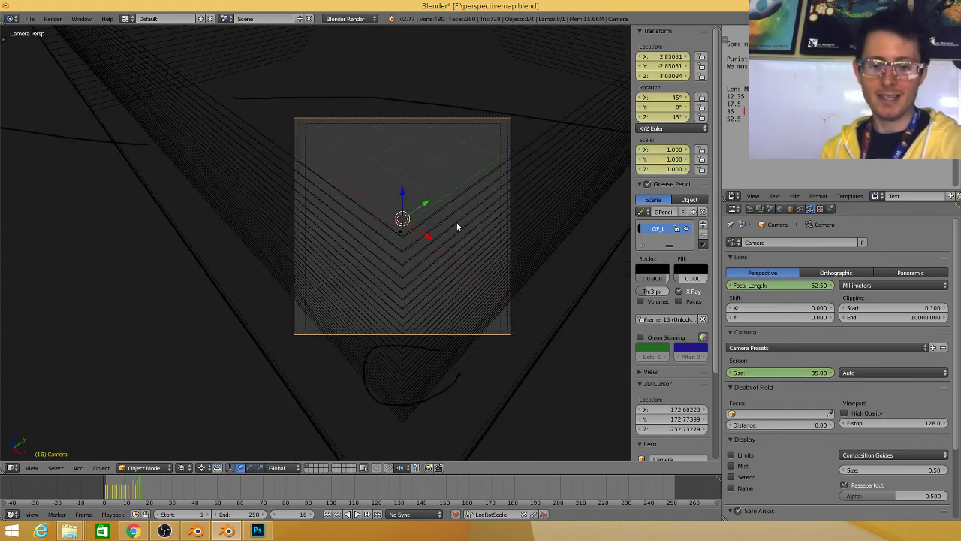
pyautogui.press('Left')
pyautogui.press('Left')
pyautogui.press('Left')
pyautogui.press('Left')
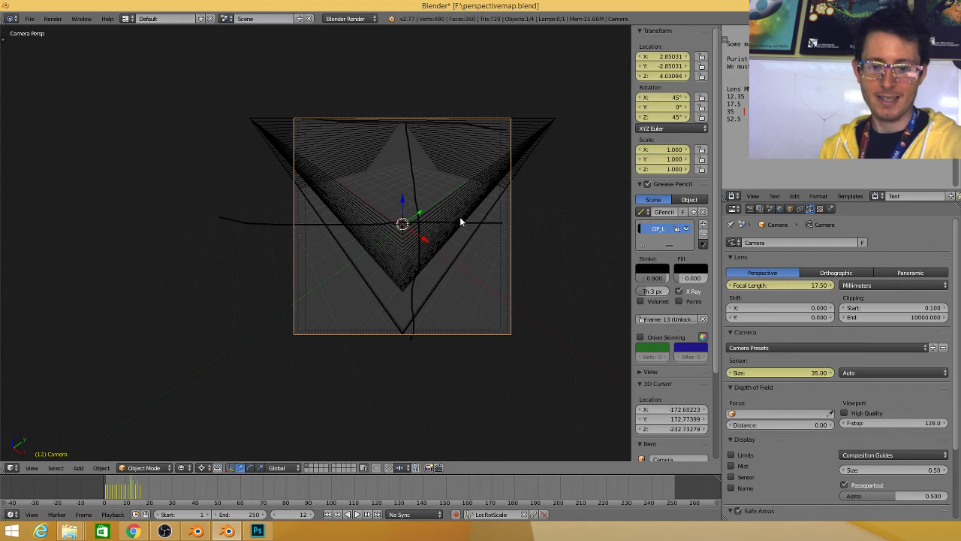
pyautogui.press('Right')
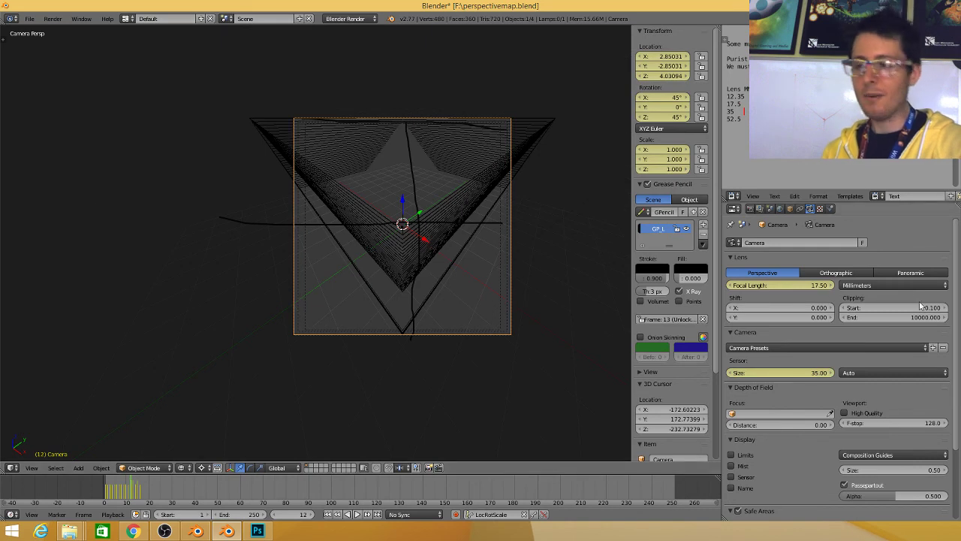
pyautogui.press('Left')
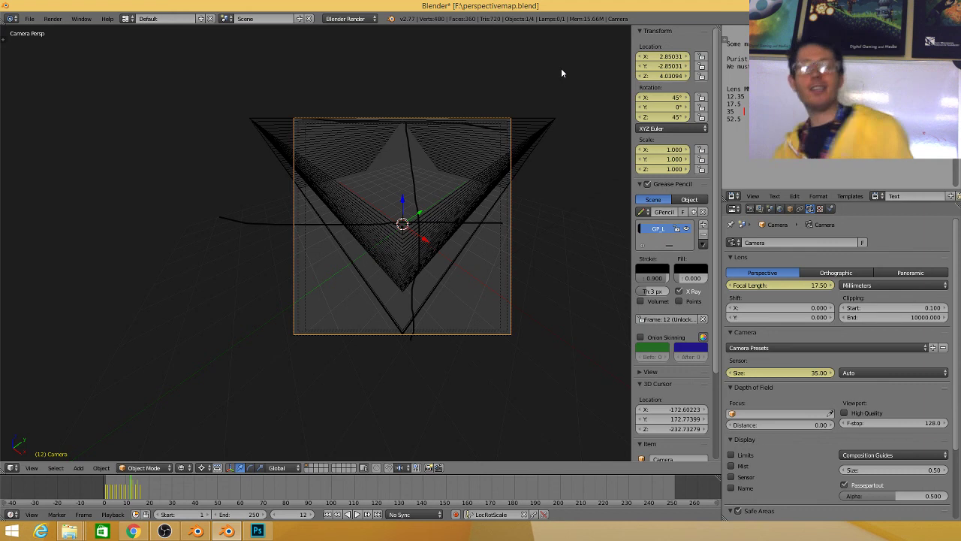
# Switch the viewport to solid shading, look for the scene from outside the camera, and return to the camera view.
pyautogui.moveTo(488, 192)
pyautogui.mouseDown()
pyautogui.moveTo(468, 206)
pyautogui.moveTo(496, 199)
pyautogui.moveTo(465, 214)
pyautogui.moveTo(325, 199)
pyautogui.moveTo(420, 201)
pyautogui.moveTo(394, 221)
pyautogui.mouseUp()
pyautogui.press('z')
pyautogui.scroll(-5, 353, 201)
pyautogui.scroll(-3, 394, 221)
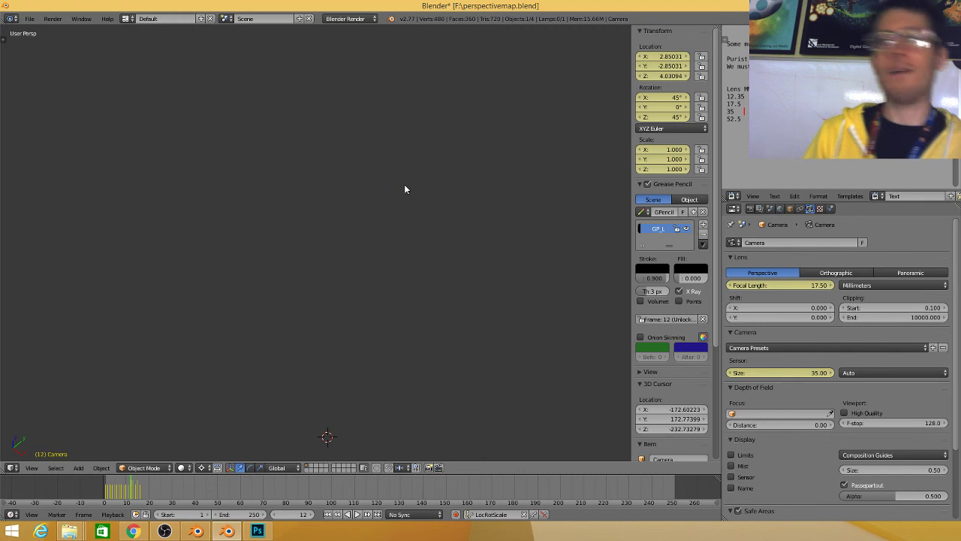
pyautogui.moveTo(405, 186); pyautogui.dragTo(483, 209)
pyautogui.scroll(3, 485, 210)
pyautogui.scroll(-2, 491, 205)
pyautogui.click(319, 467)
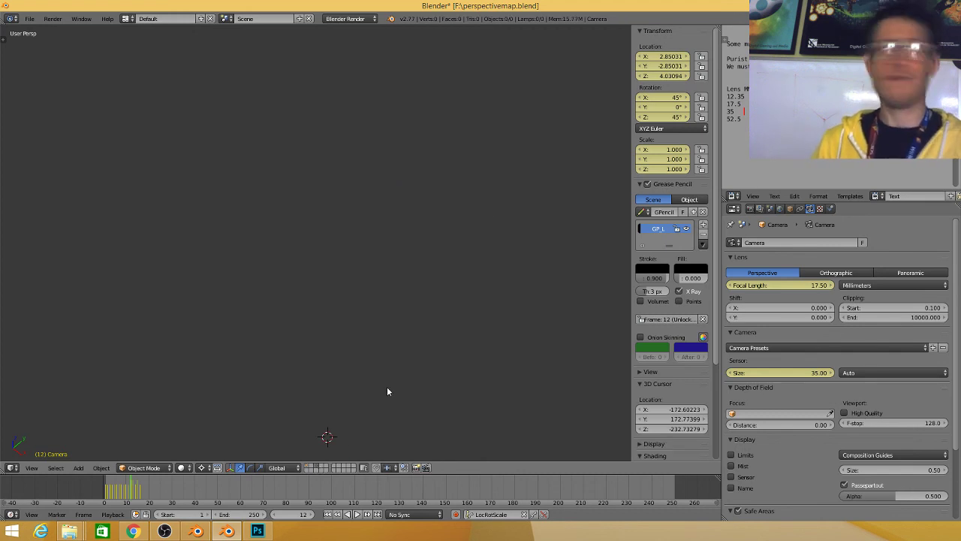
pyautogui.press('1')
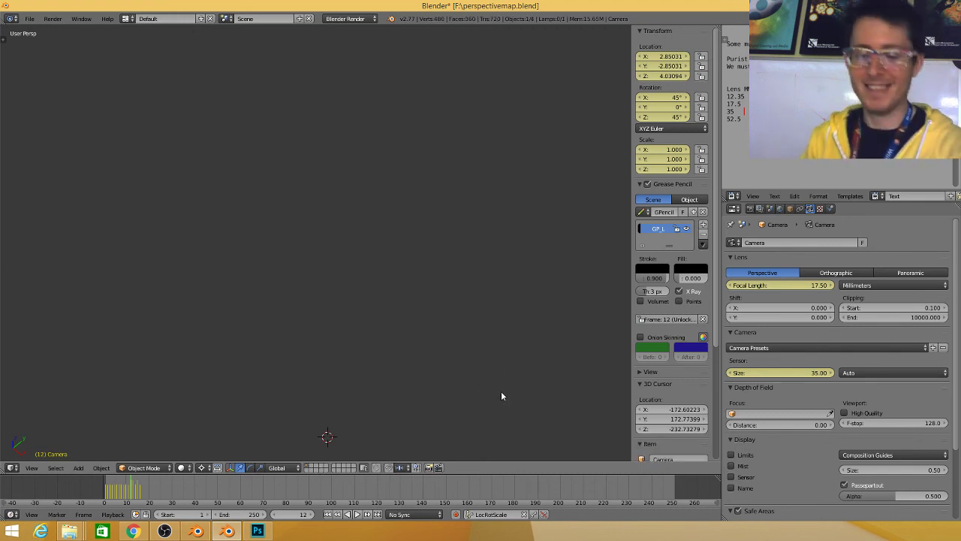
pyautogui.press('KP_0')
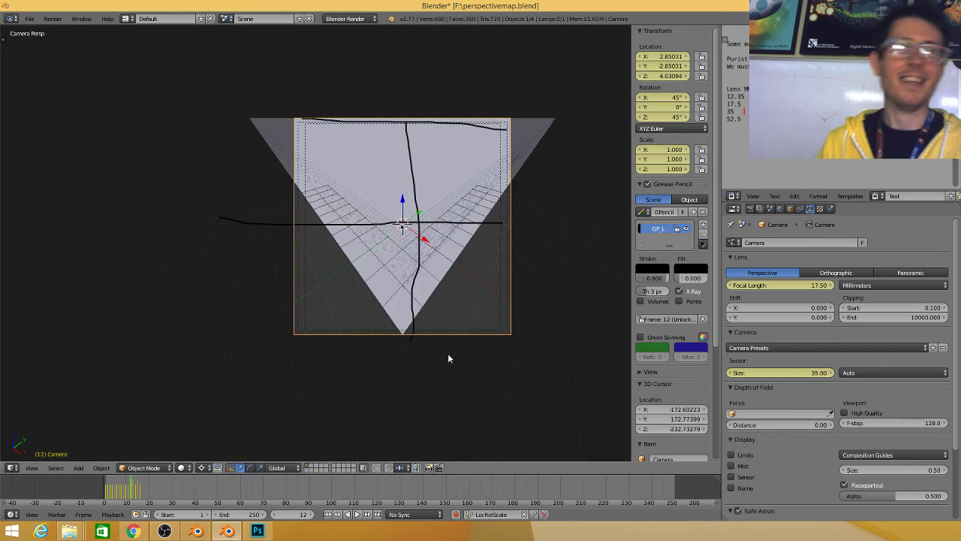
# Select the large cube grid and replace the perspective scene by reloading the start-up file.
pyautogui.rightClick(428, 249)
pyautogui.scroll(3, 424, 270)
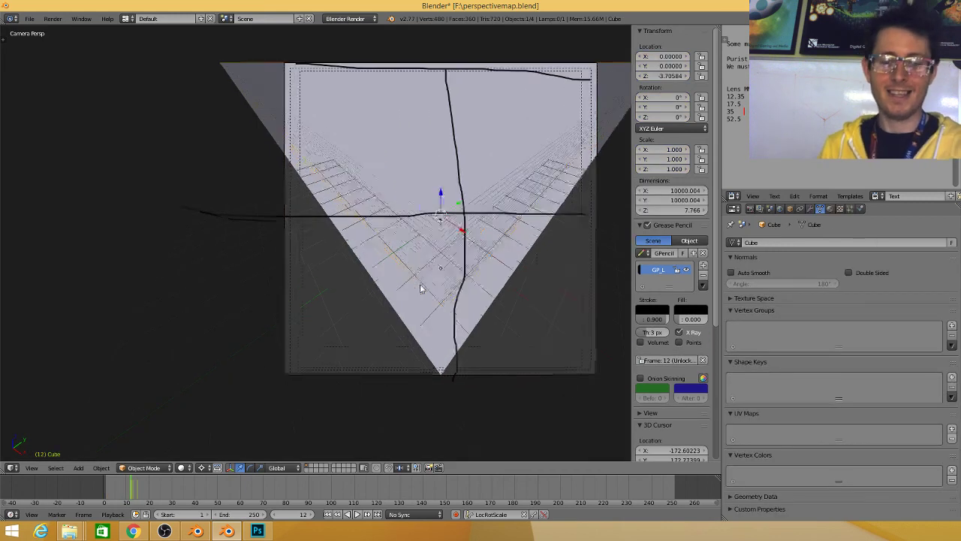
pyautogui.scroll(-2, 420, 285)
pyautogui.hotkey('ctrl', 'n')
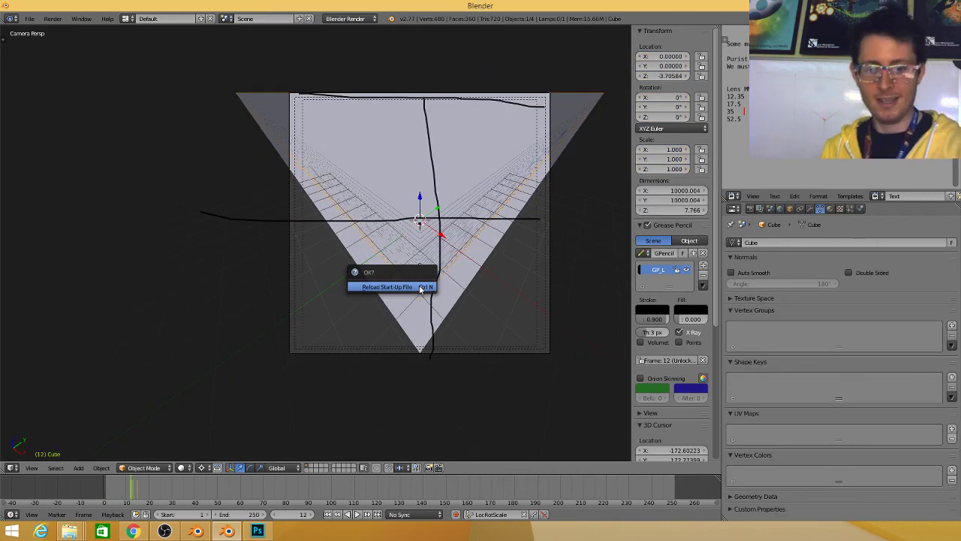
pyautogui.click(420, 289)
# Examine the default cube from several angles and through the camera, advancing the timeline to frame 8.
pyautogui.moveTo(274, 286); pyautogui.dragTo(461, 253)
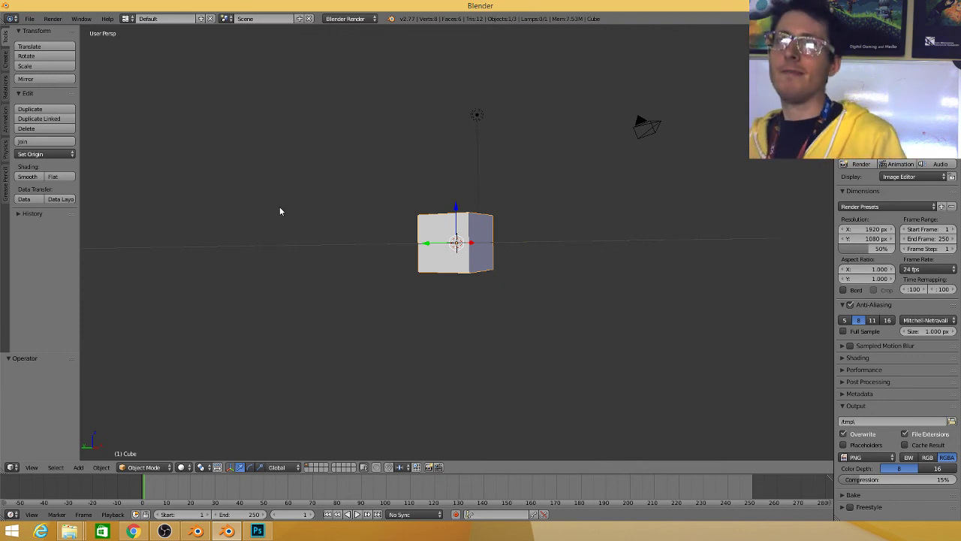
pyautogui.click(264, 143)
pyautogui.scroll(-4, 288, 174)
pyautogui.scroll(6, 416, 182)
pyautogui.moveTo(417, 183); pyautogui.dragTo(423, 241)
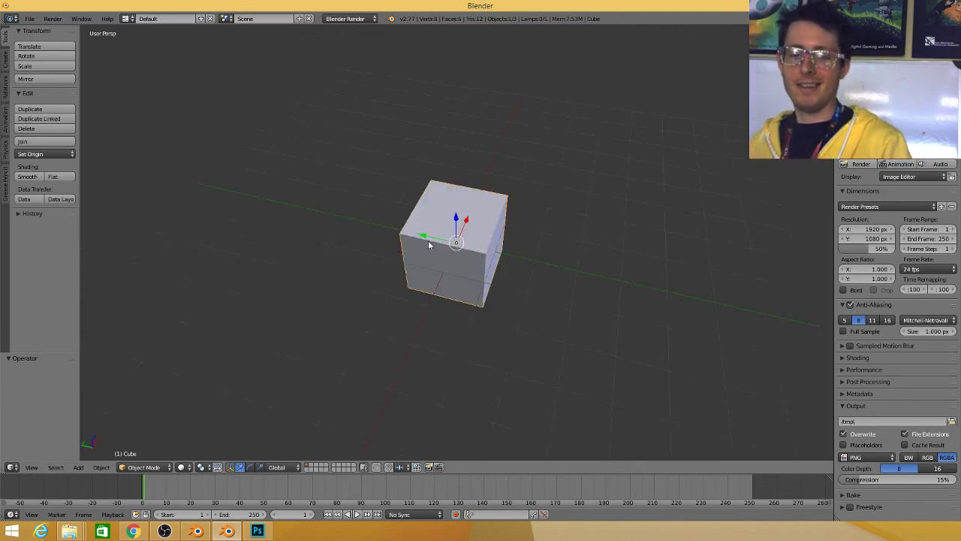
pyautogui.press('Right')
pyautogui.press('Right')
pyautogui.press('KP_0')
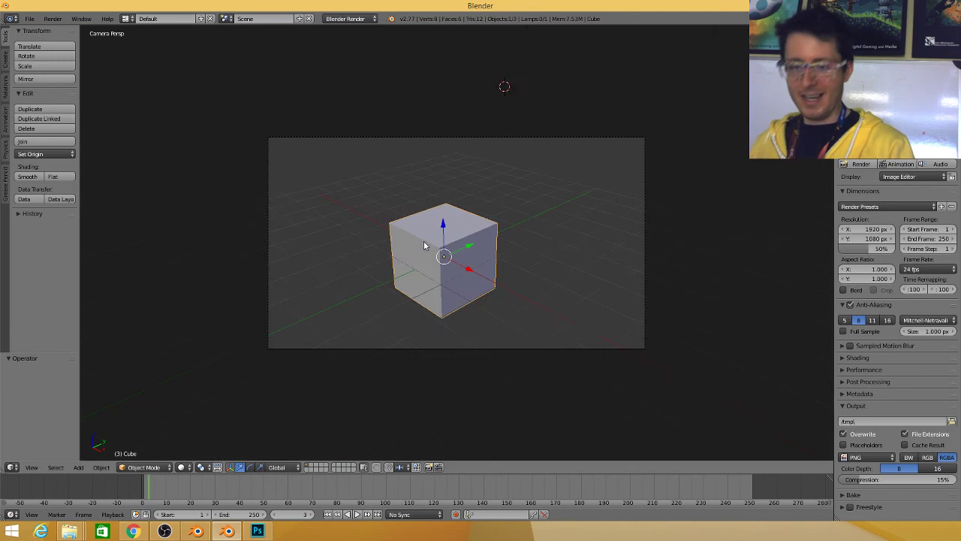
pyautogui.press('Right')
pyautogui.press('Right')
pyautogui.press('Right')
pyautogui.press('Right')
pyautogui.press('Right')
pyautogui.click(148, 220)
pyautogui.click(31, 17)
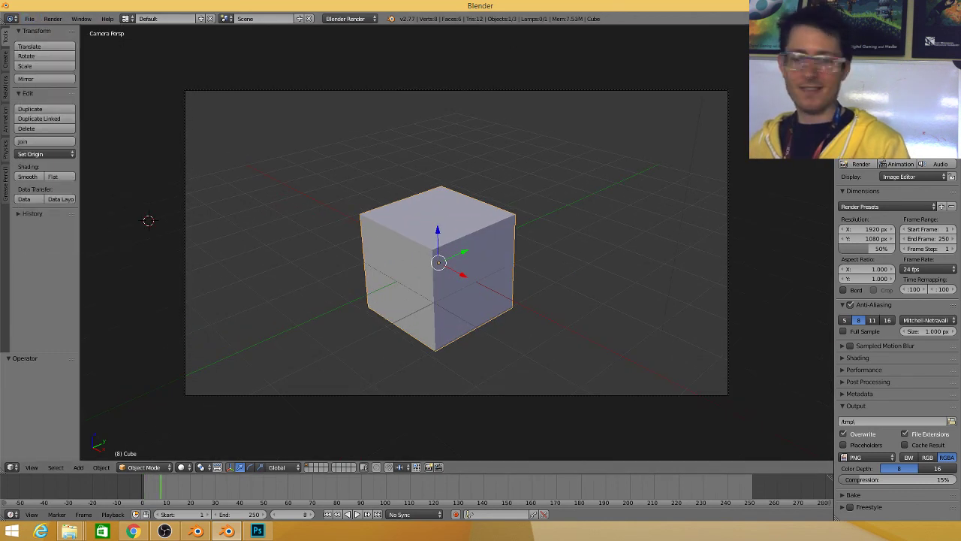